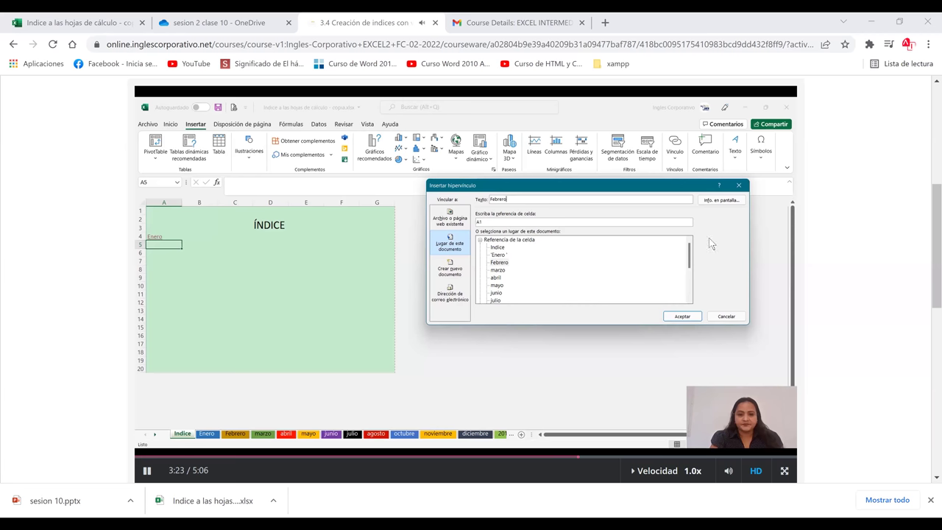
key("Right")
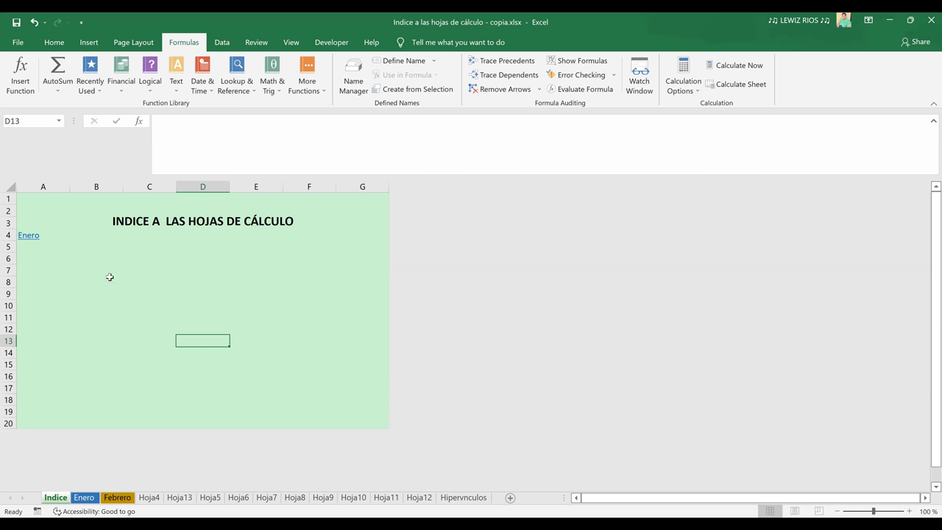
left_click(26, 249)
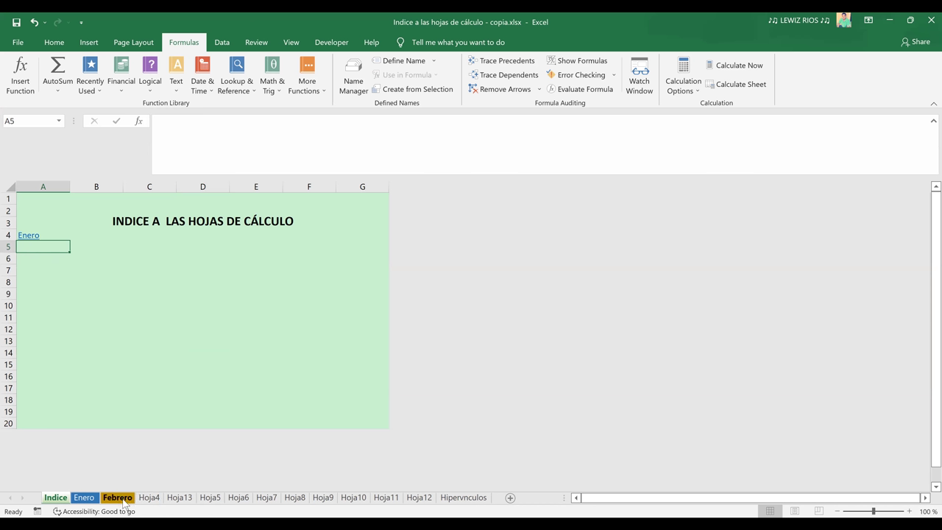
- Rename the sheet Hoja4 as Marzo and the sheet Hoja13 as Abril
left_click(148, 499)
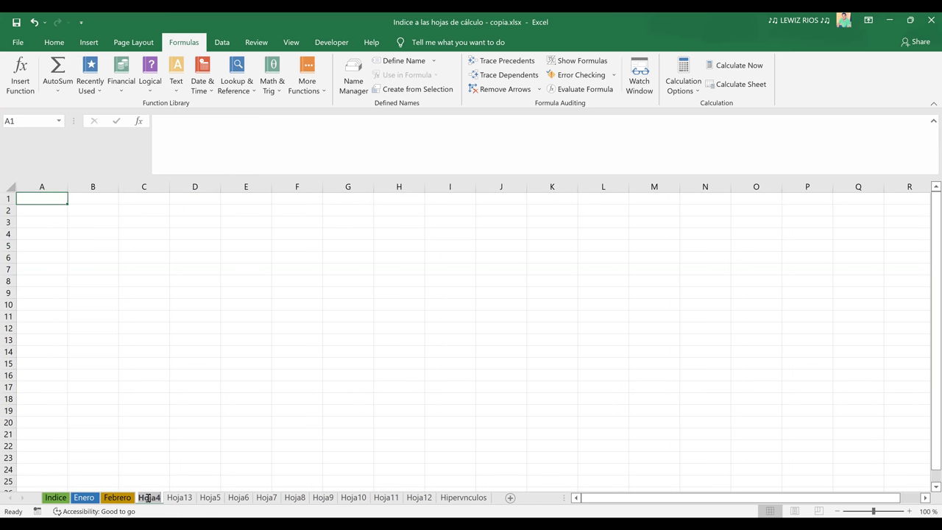
type("Mar")
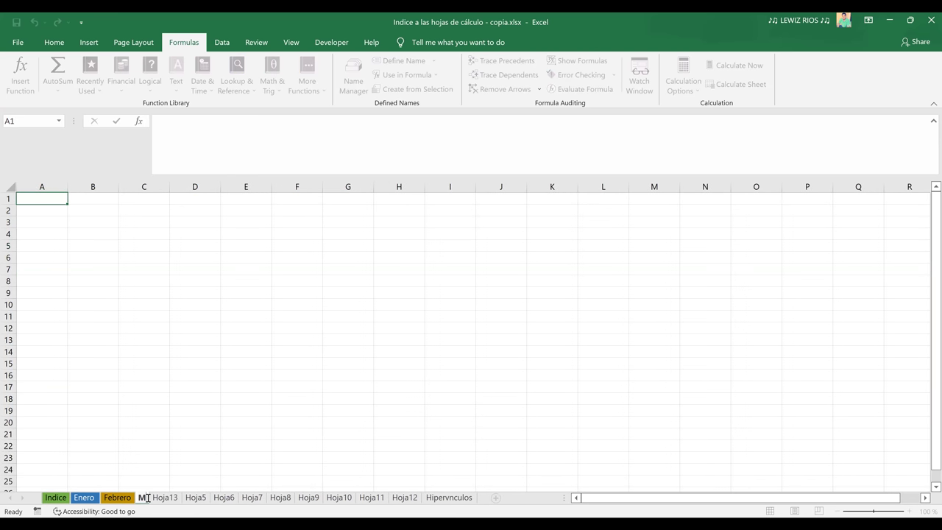
type("zo")
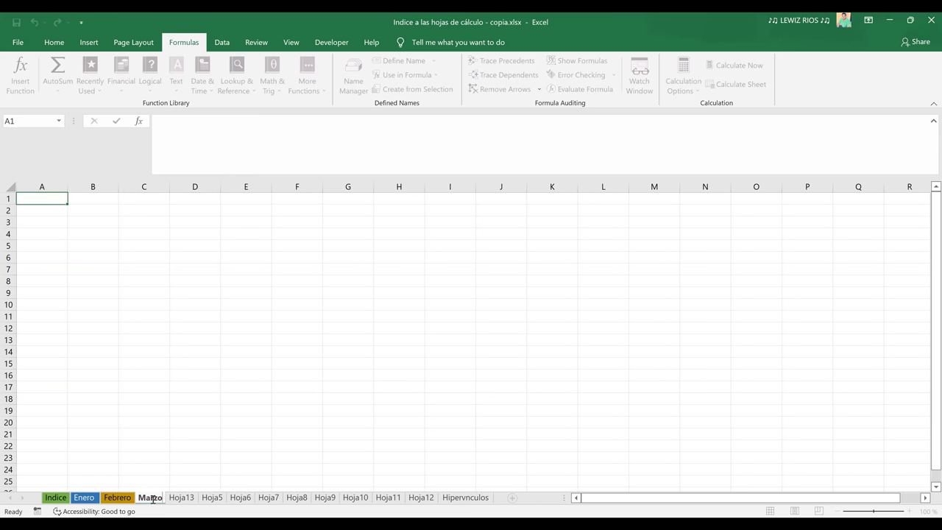
left_click(179, 499)
double_click(179, 499)
type("Abril")
key("Return")
- Rename the sheet Hoja5 as Mayo and the sheet Hoja6 as Junio
left_click(204, 500)
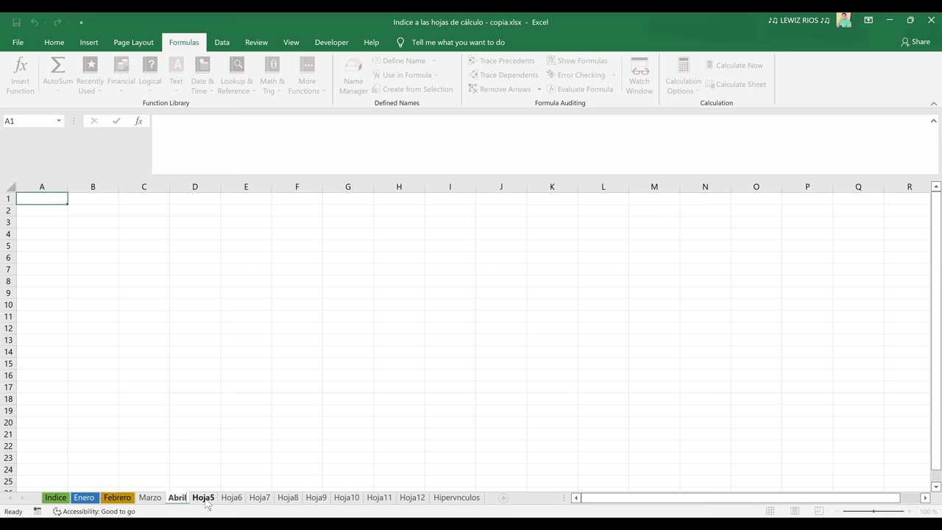
key("ctrl+Page_Down")
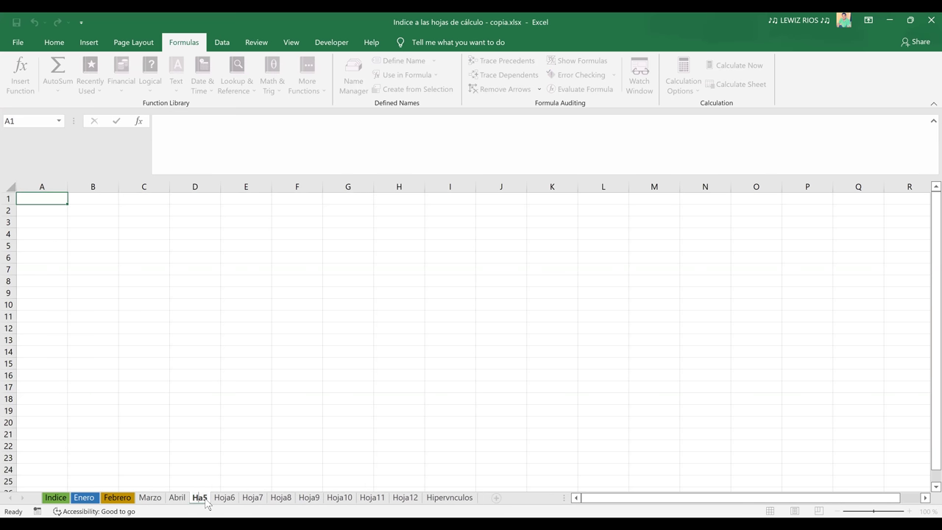
type("Mayo")
key("Return")
double_click(230, 497)
type("Junio")
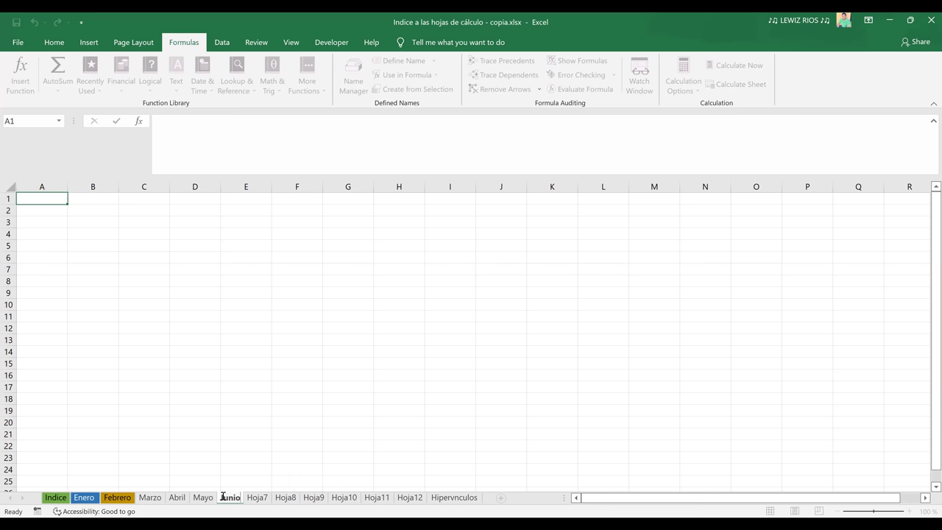
- Rename the sheet Hoja7 as Julio and the sheet Hoja8 as Agosto
left_click(251, 498)
double_click(252, 498)
type("Julio")
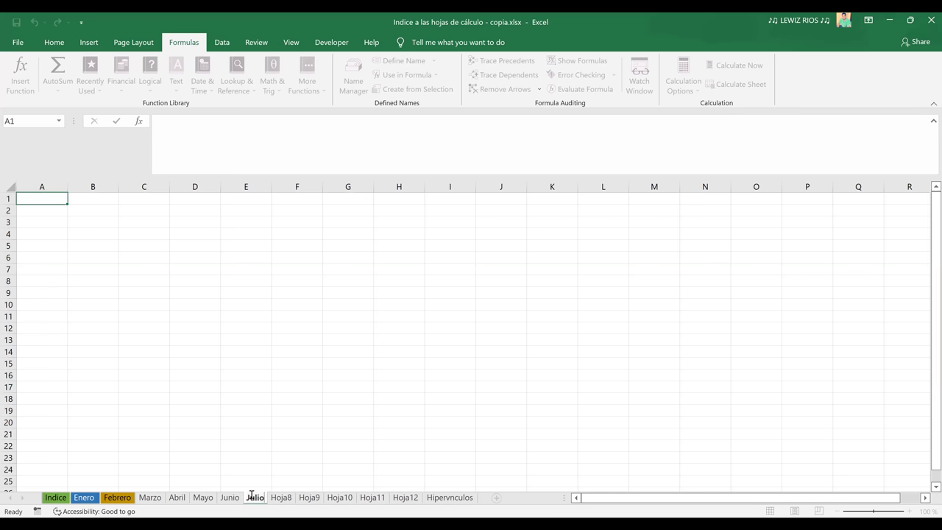
left_click(282, 499)
double_click(282, 498)
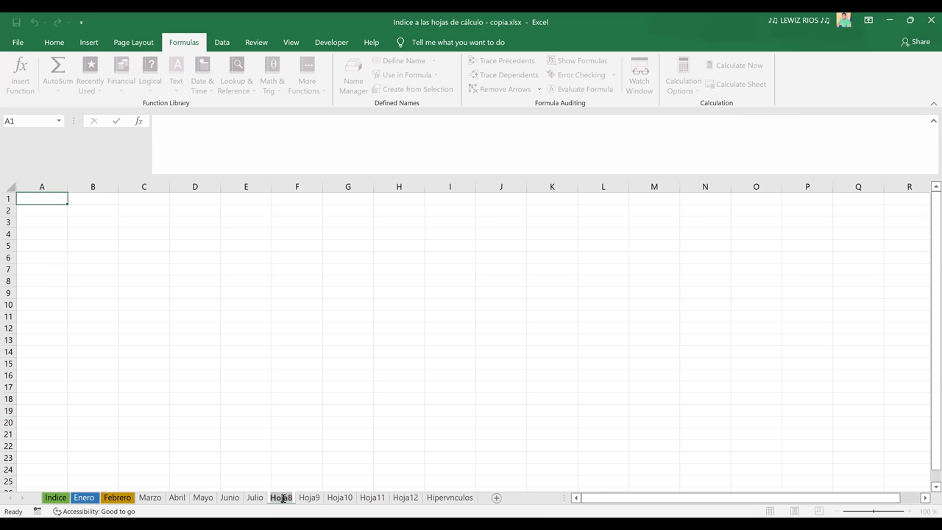
type("Agosto")
key("Return")
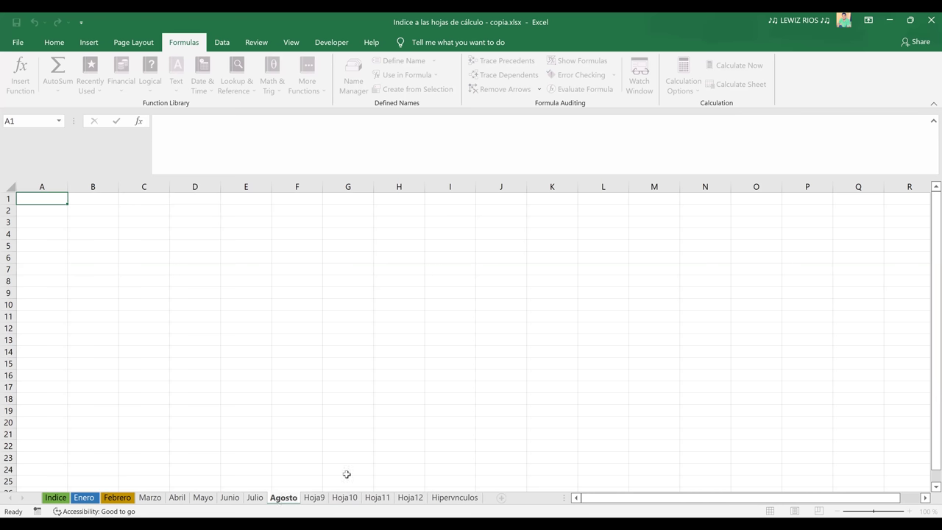
left_click(374, 399)
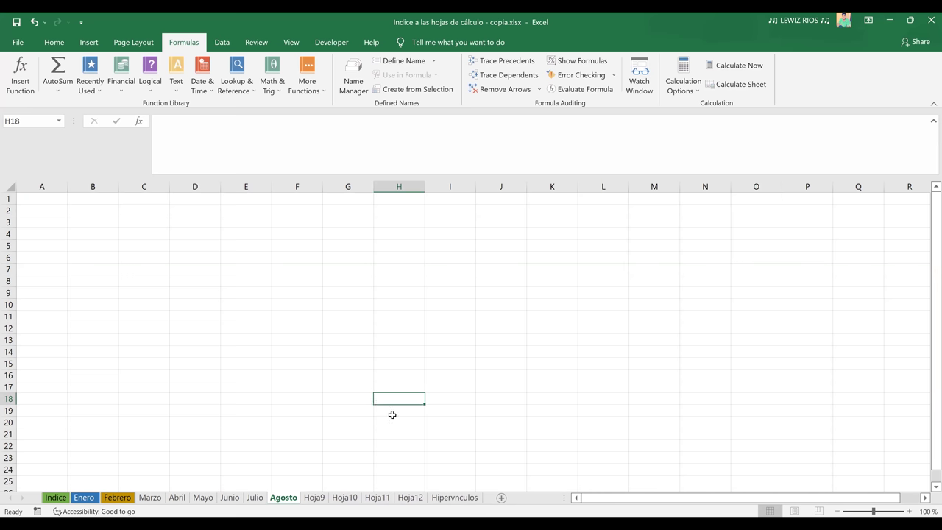
- Correct the spelling of the last sheet's name to Hipervinculos
left_click(417, 500)
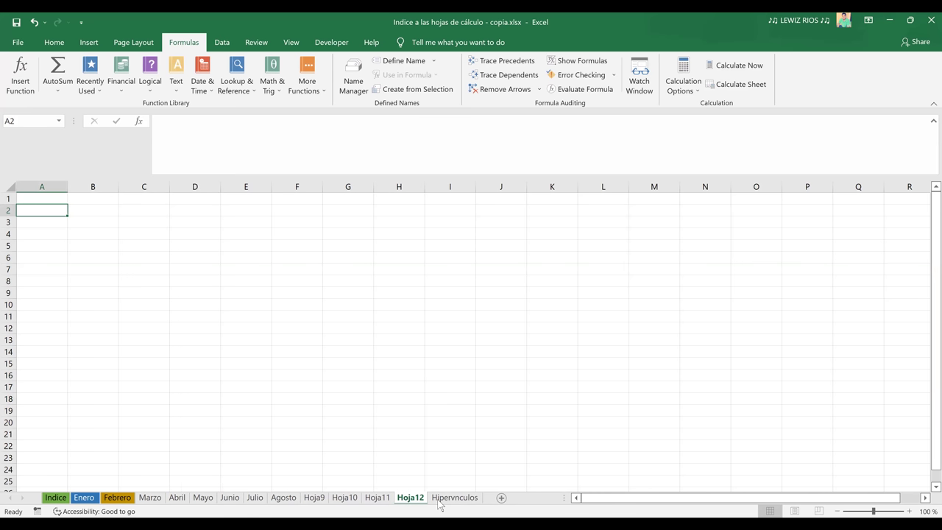
left_click(441, 499)
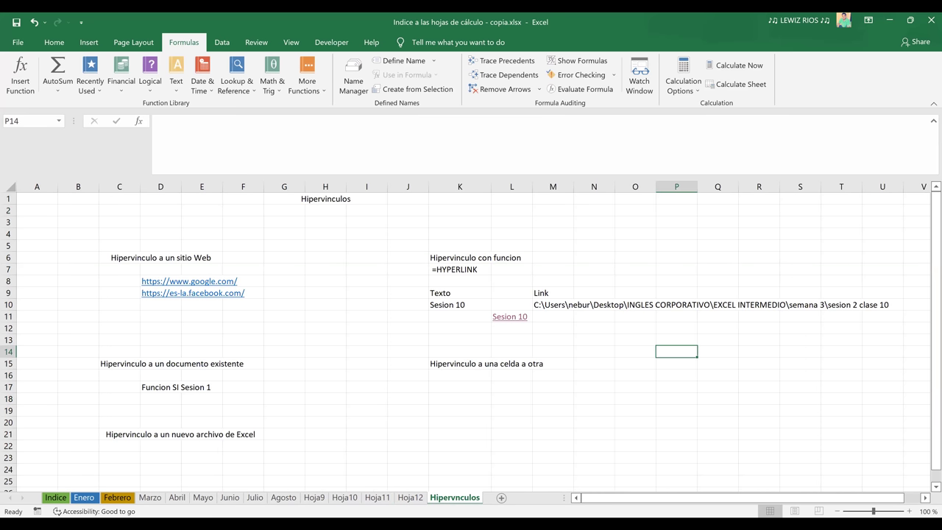
double_click(456, 498)
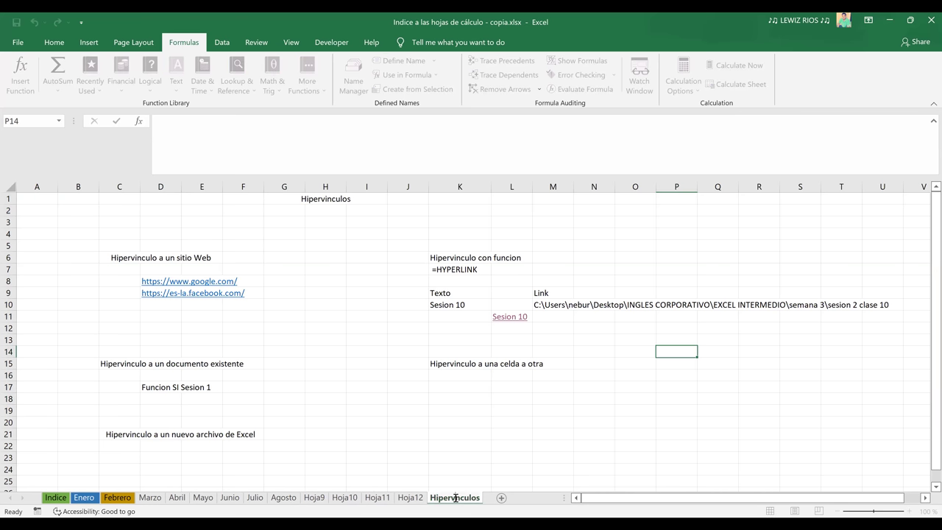
key("Return")
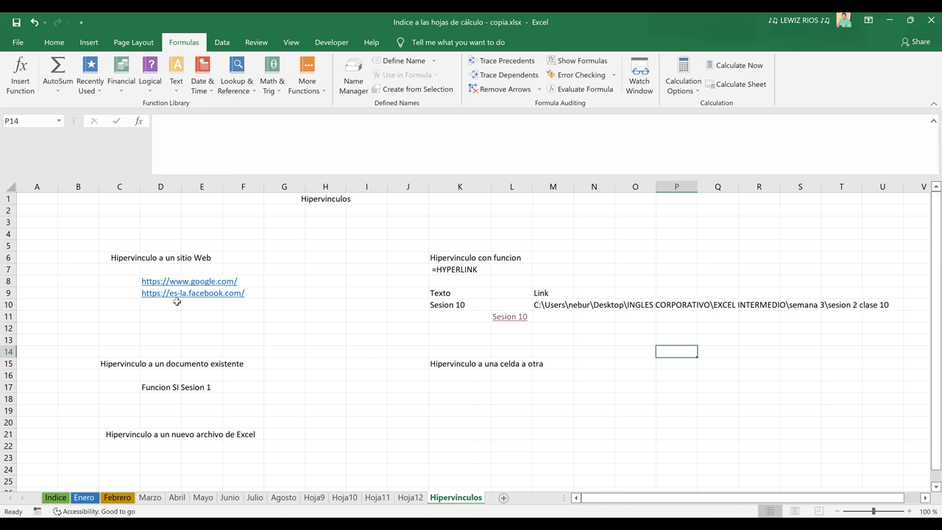
- Enter Febrero in cell A5 of the Indice sheet, below Enero
right_click(59, 501)
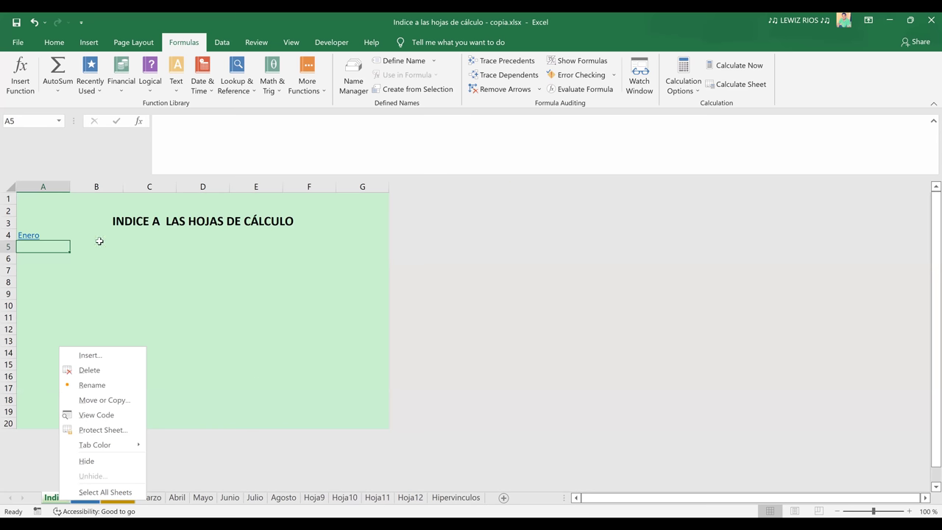
left_click(65, 230)
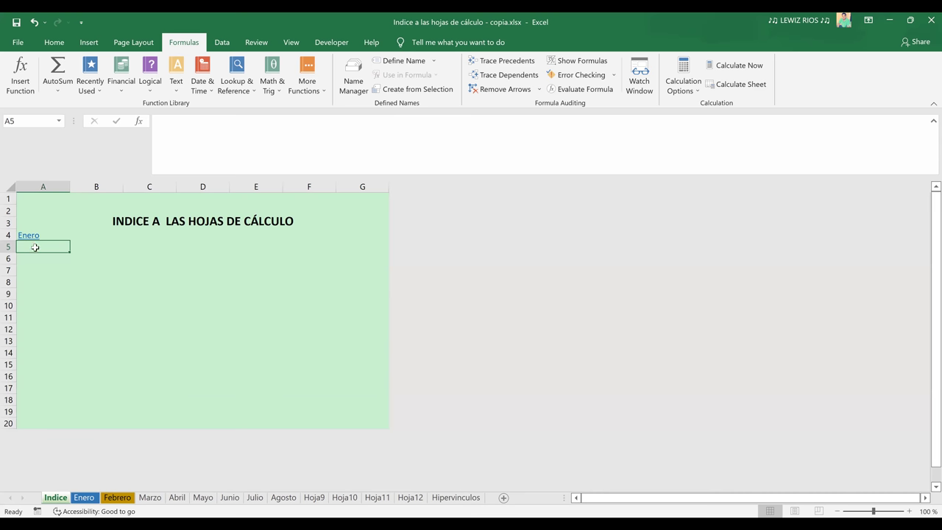
type("Febrero")
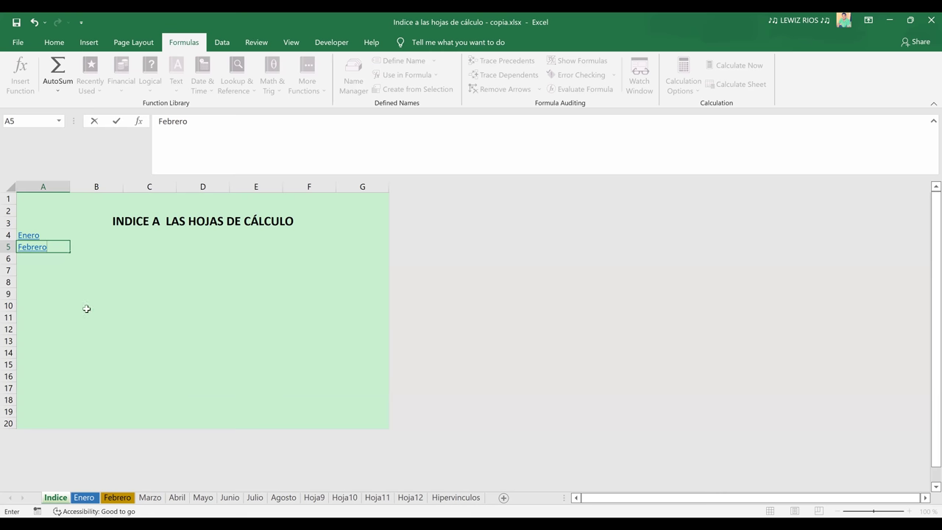
left_click(117, 499)
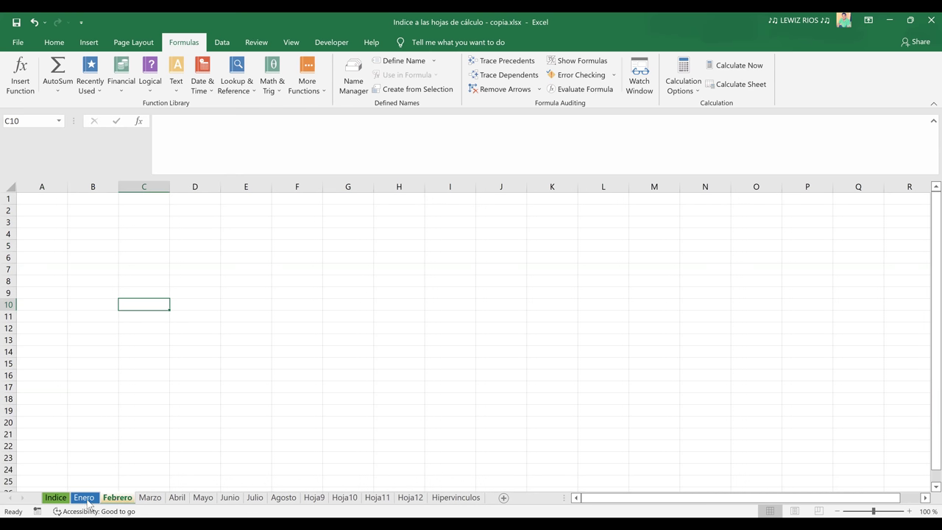
left_click(57, 501)
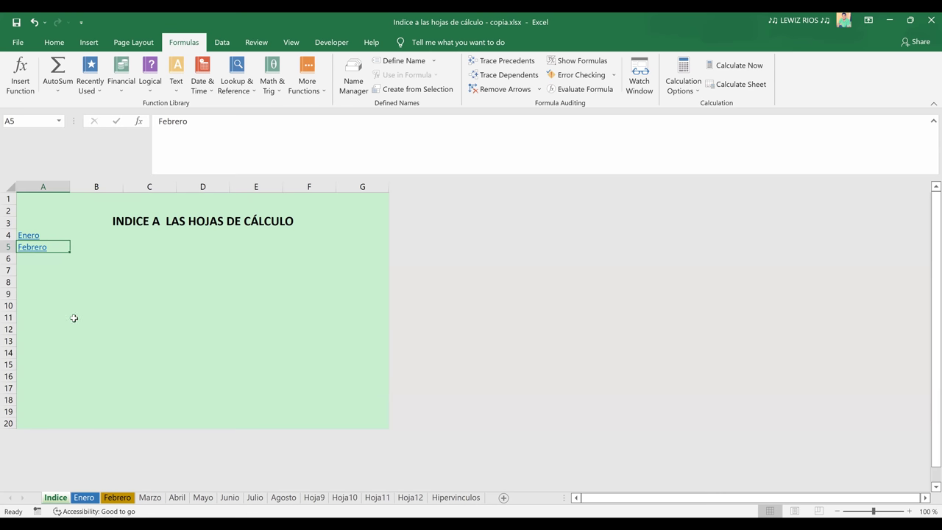
left_click(75, 318)
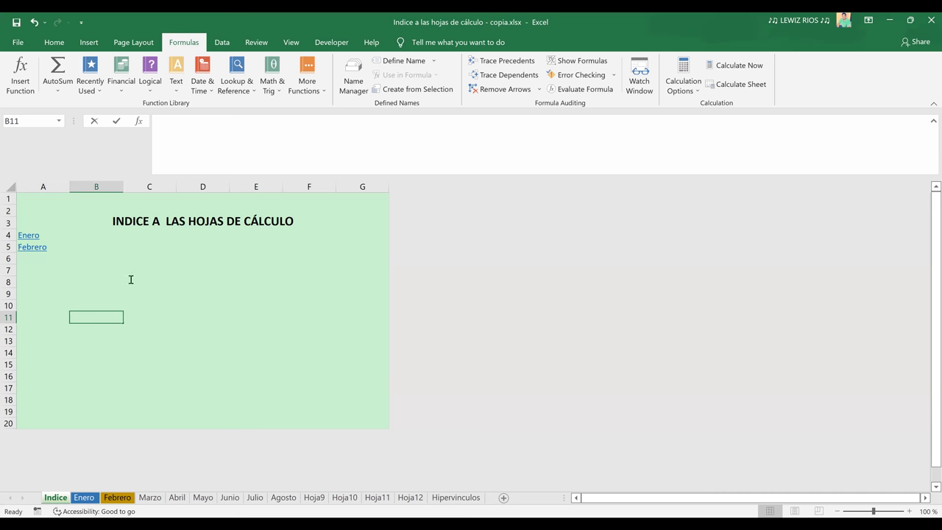
key("ctrl+k")
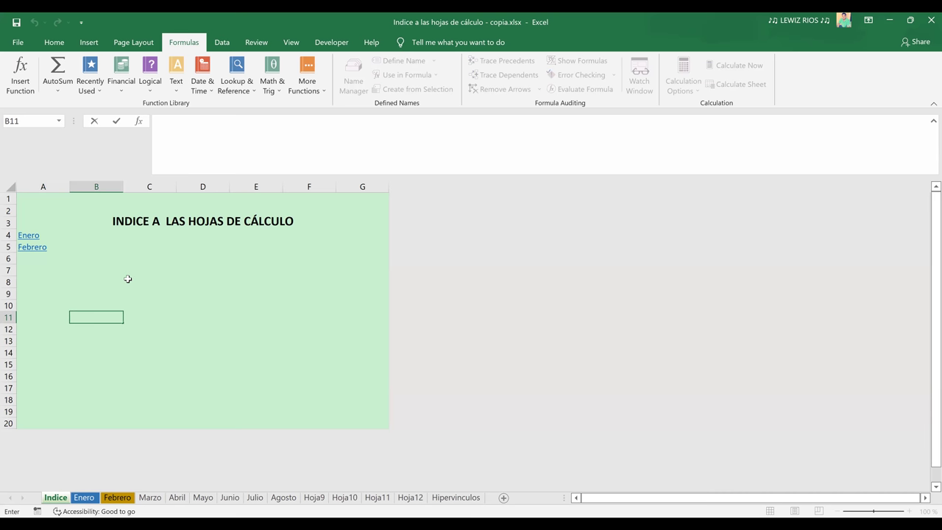
left_click(114, 269)
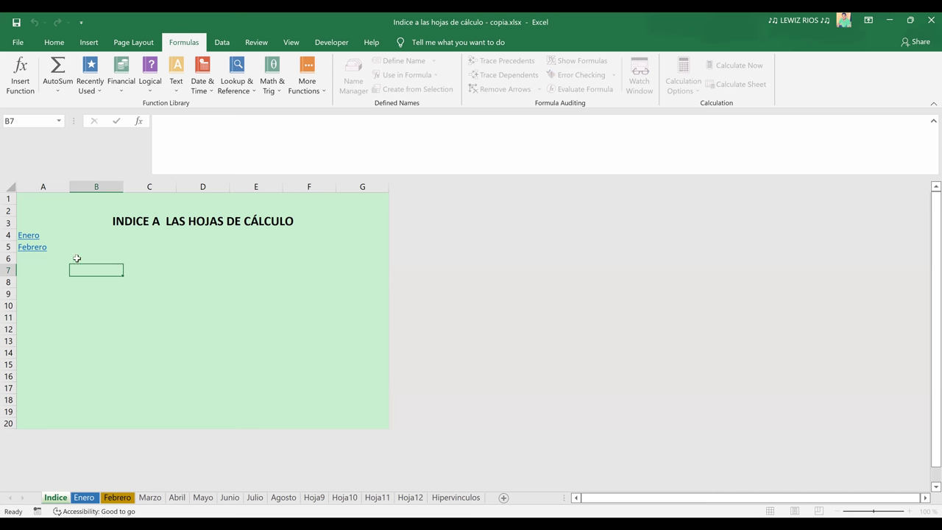
- Insert a hyperlink in cell A5 to cell A1 of this workbook's Febrero sheet, with Febrero as the display text
left_click(39, 246)
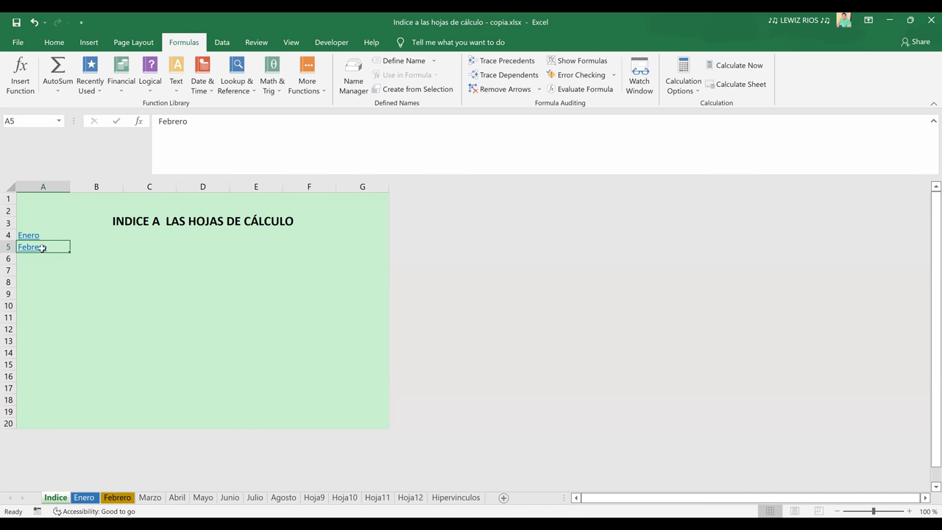
right_click(41, 248)
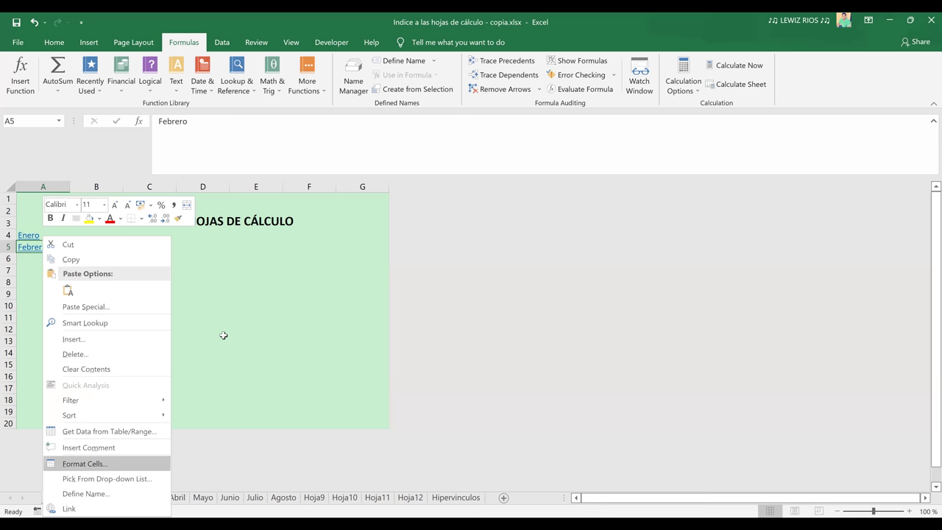
key("Escape")
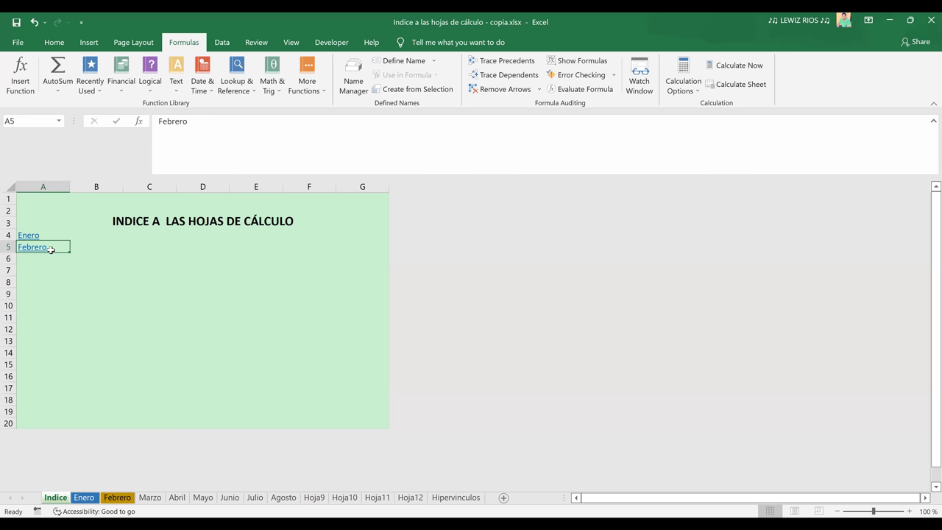
left_click(86, 48)
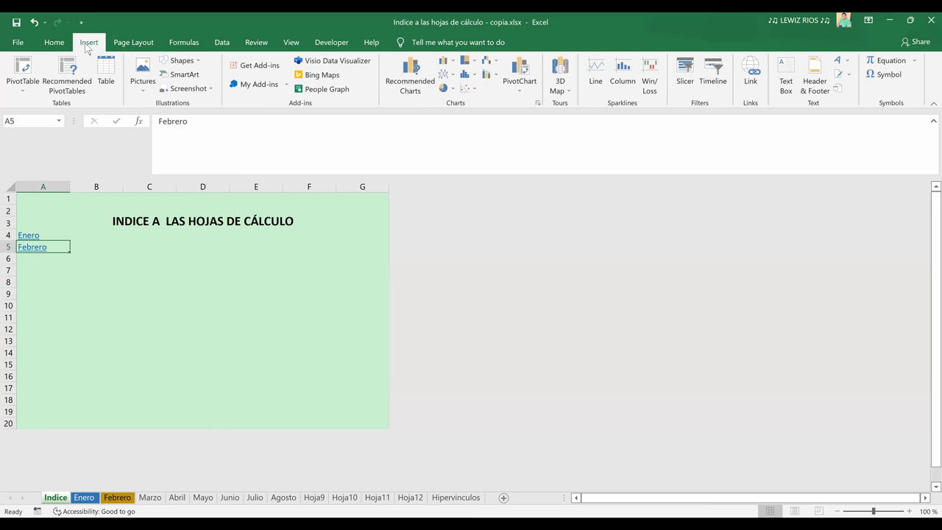
left_click(751, 76)
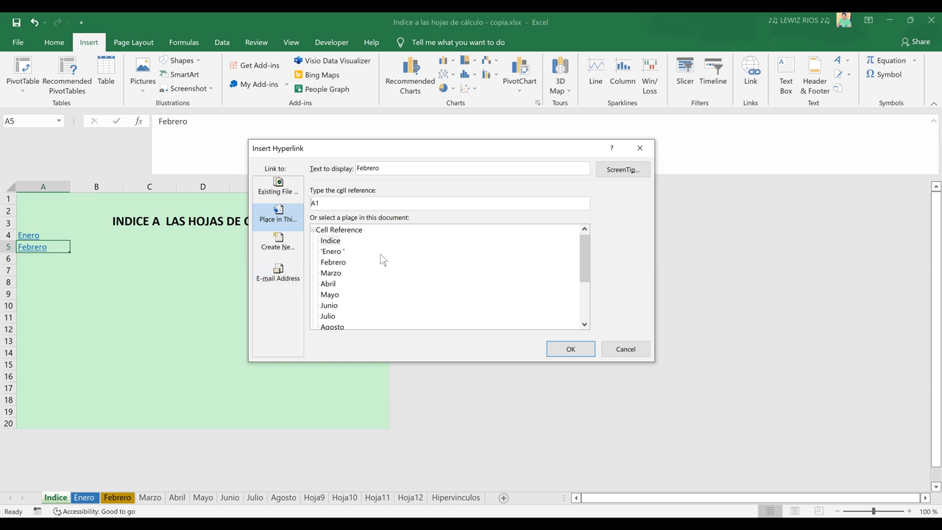
left_click(337, 263)
left_click(392, 168)
key("BackSpace")
key("BackSpace")
key("BackSpace")
key("BackSpace")
key("BackSpace")
key("BackSpace")
key("BackSpace")
type("Febrero")
left_click(564, 351)
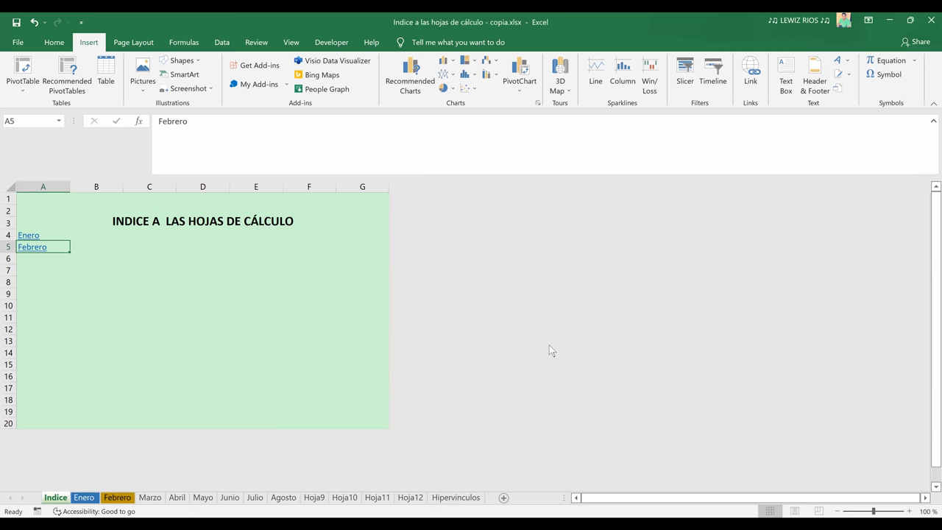
- Follow the Febrero link in cell A5 to test it, and return to cell A6 of the Indice sheet
left_click(157, 291)
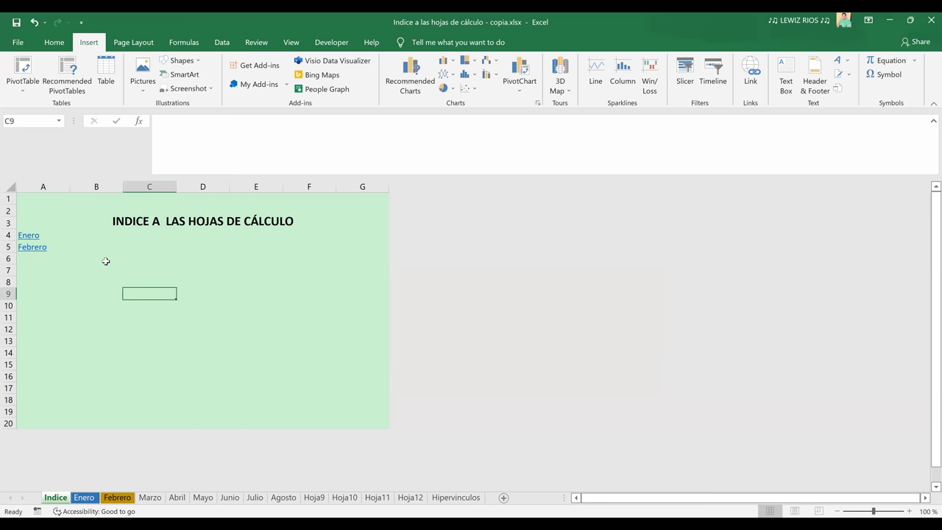
left_click(106, 262)
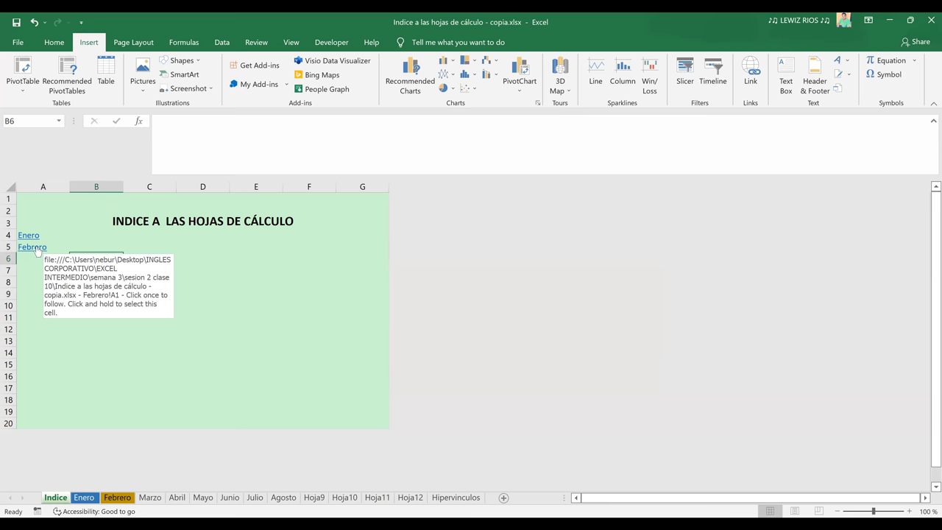
left_click(35, 246)
left_click(36, 245)
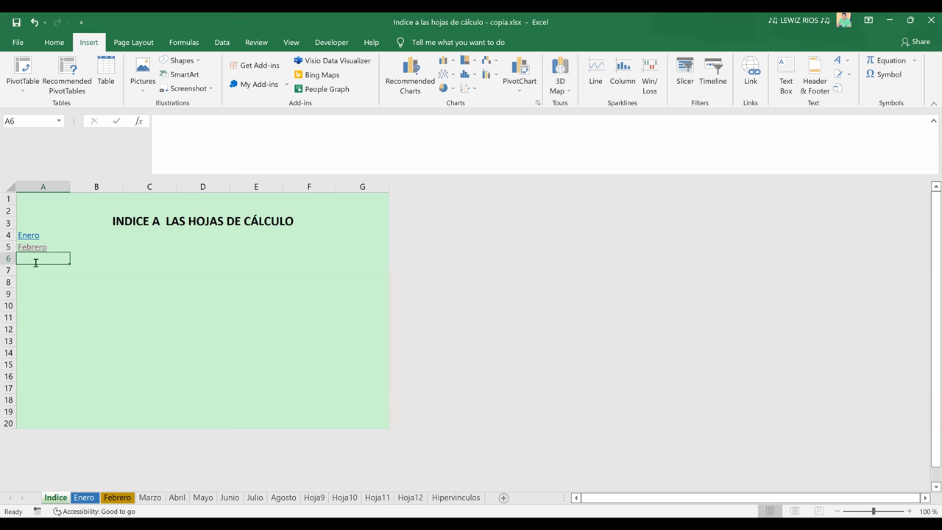
- Enter Junio in cell A6 of the Indice sheet
type("Junio")
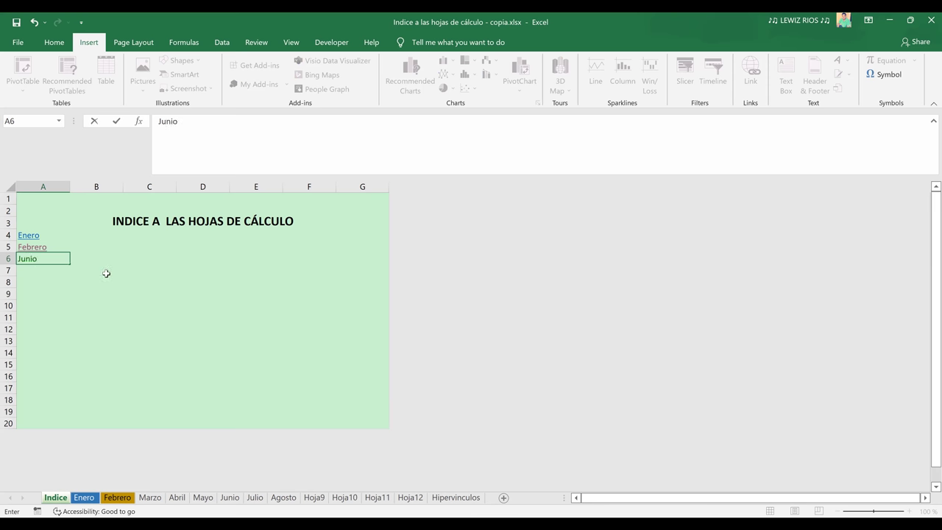
left_click(103, 271)
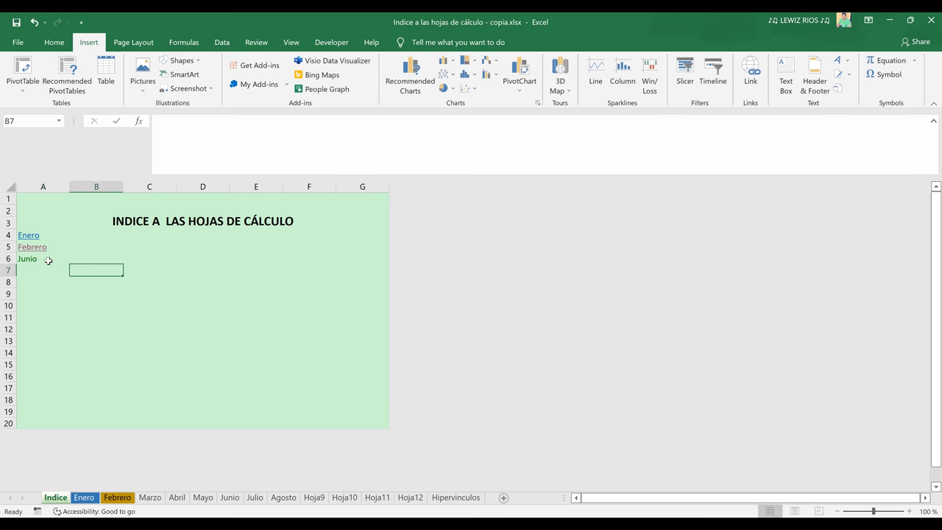
- Insert a hyperlink in cell A6 of the Indice sheet to cell A1 of this workbook's Junio sheet, with Junio as the display text
left_click(48, 260)
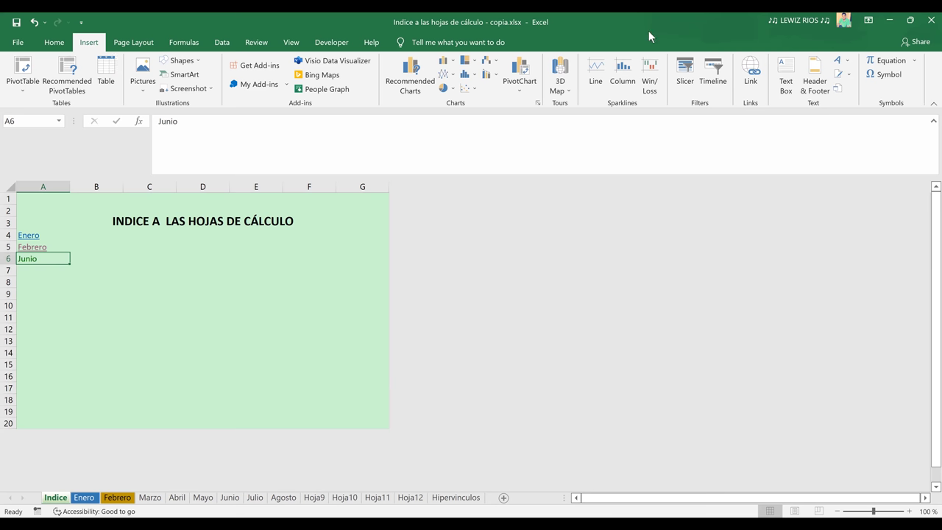
left_click(756, 75)
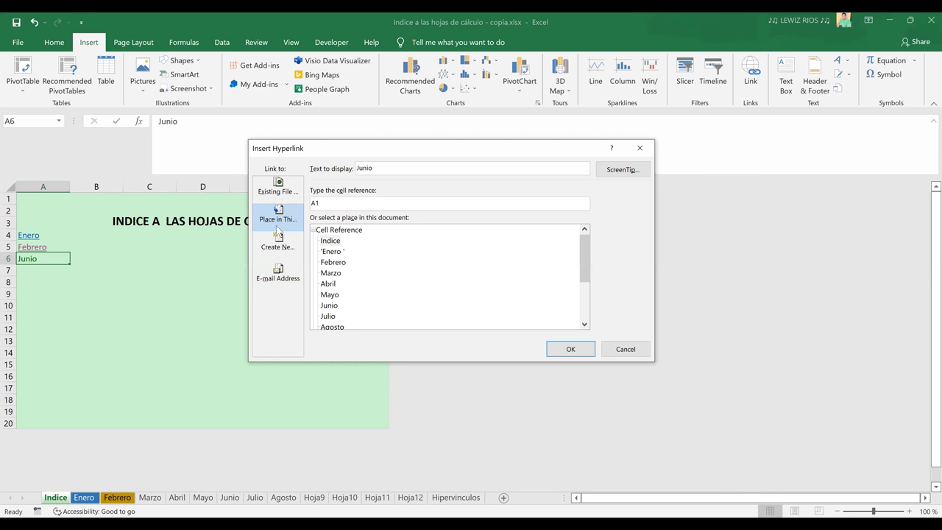
left_click(329, 305)
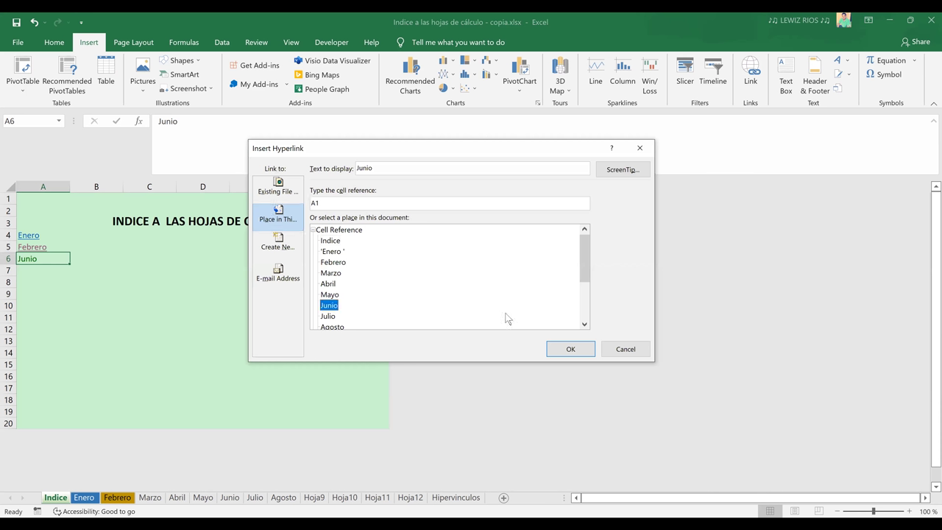
left_click(570, 349)
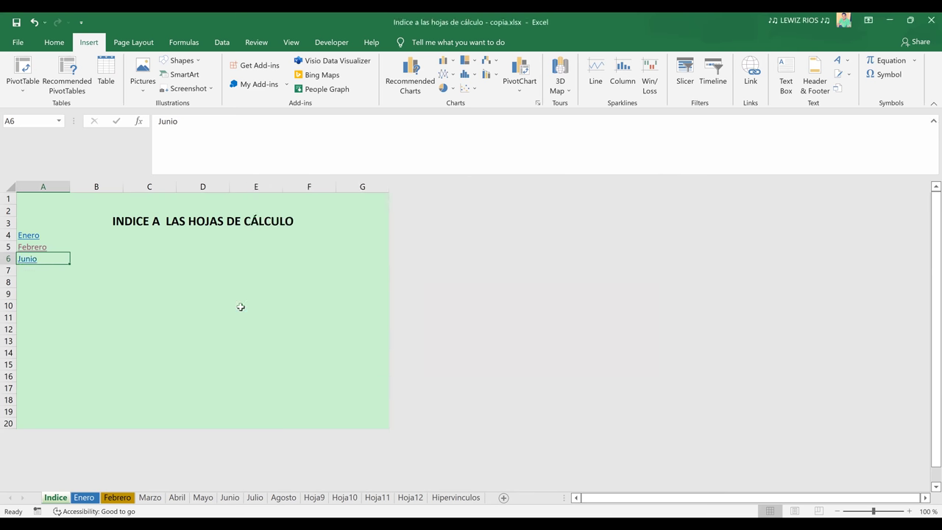
- Follow the Junio link in cell A6 to test it, and return to the Indice sheet
left_click(167, 296)
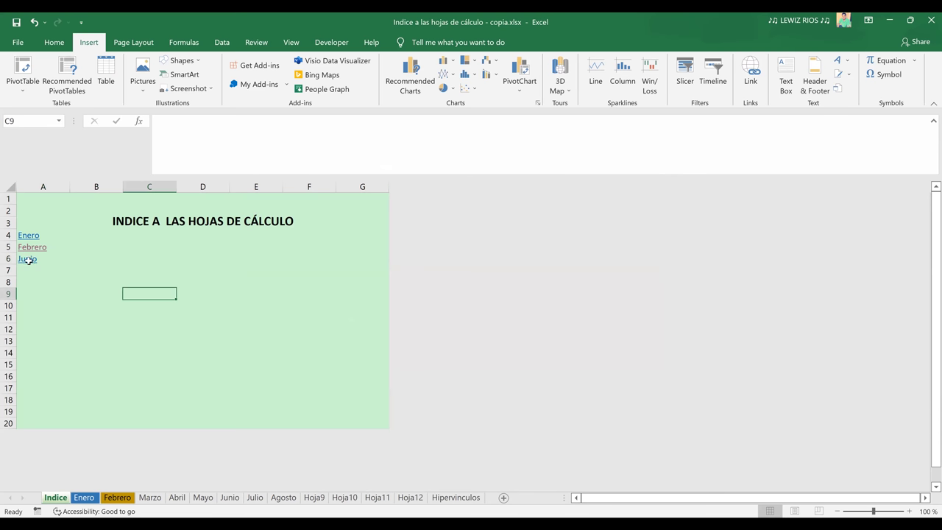
left_click(28, 260)
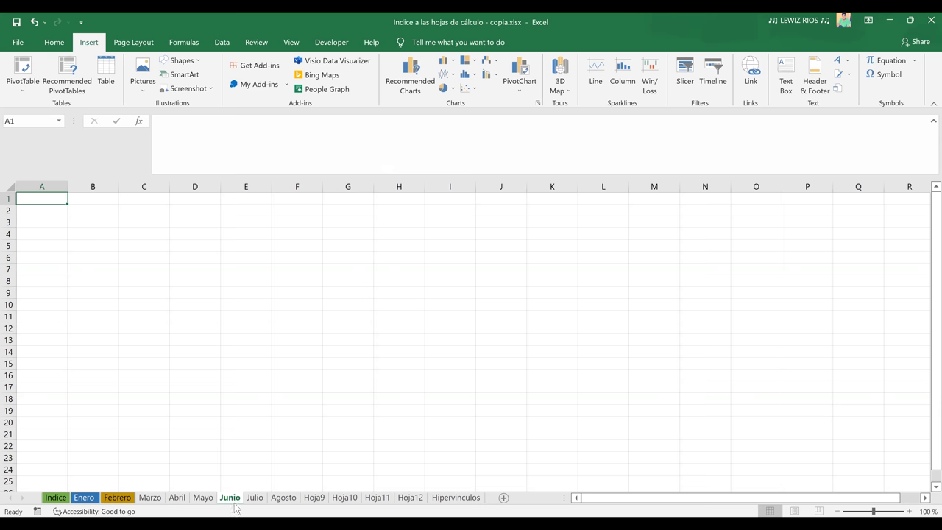
left_click(56, 497)
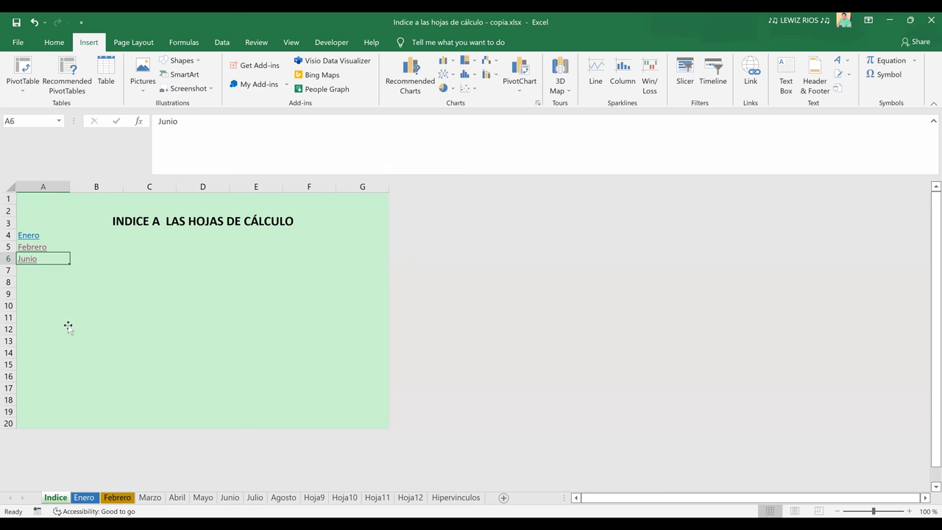
key("Down")
key("Down")
key("Down")
key("Down")
key("Down")
key("Down")
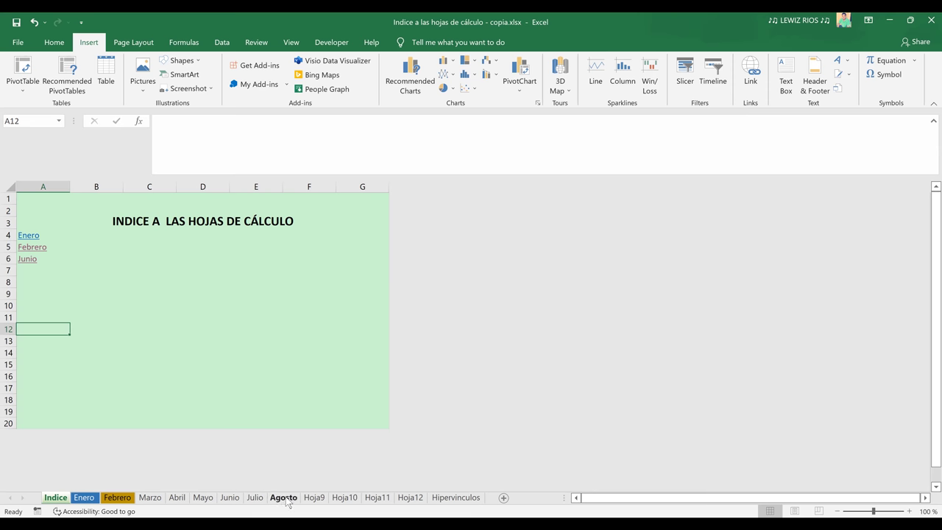
left_click(314, 498)
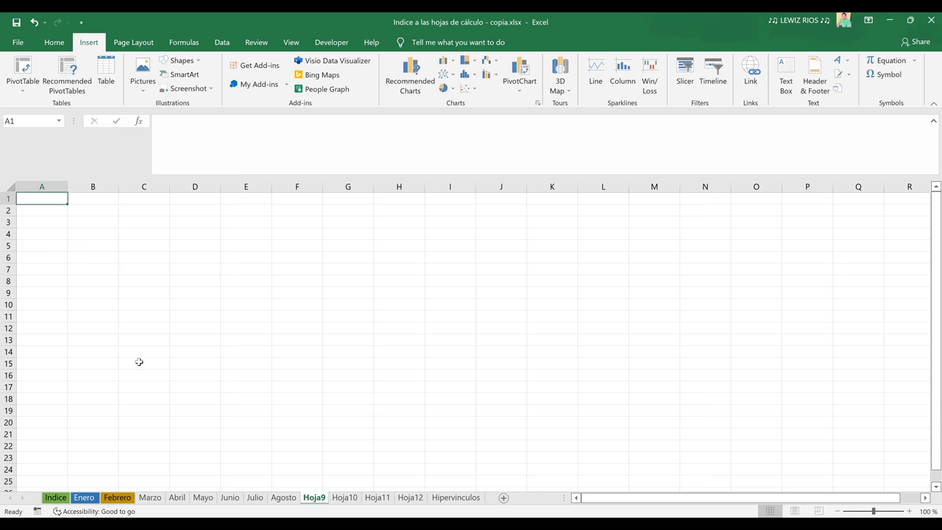
left_click(55, 499)
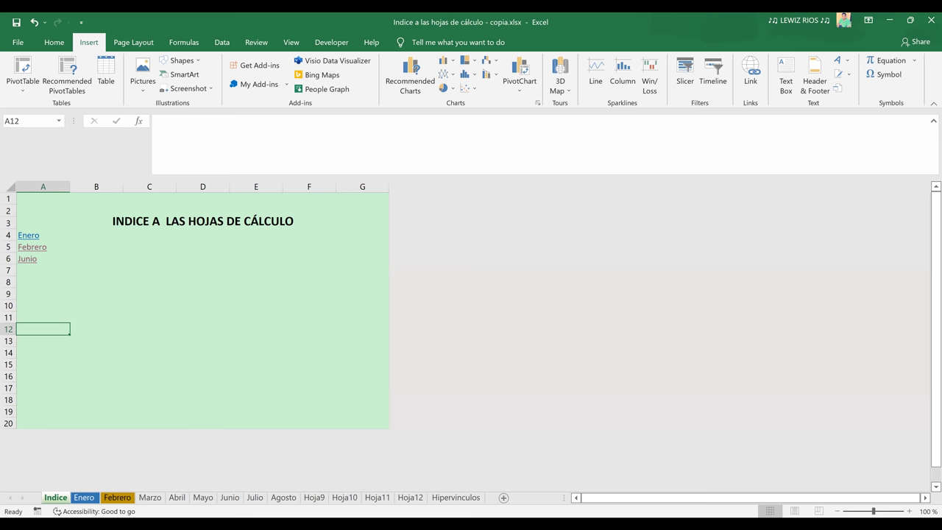
left_click(285, 499)
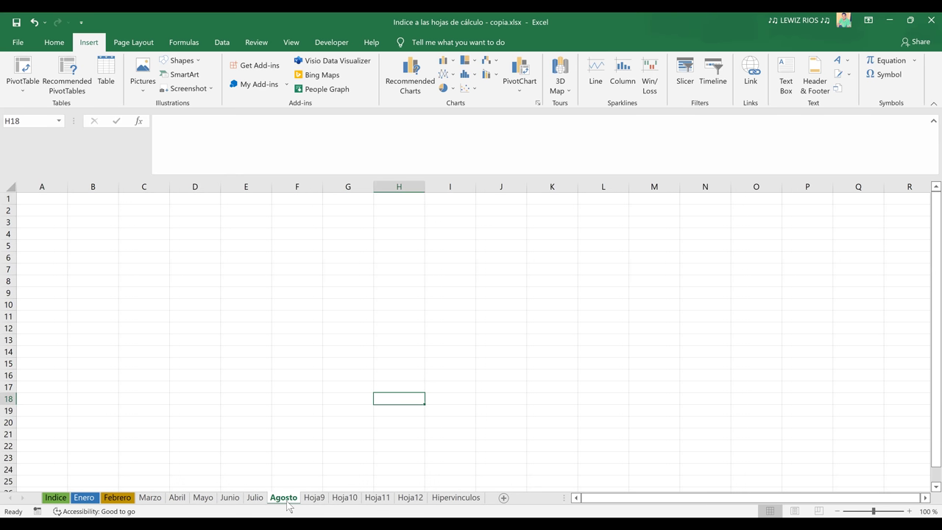
- Enter Inicio in cell A1 of the Hoja9 sheet
left_click(319, 501)
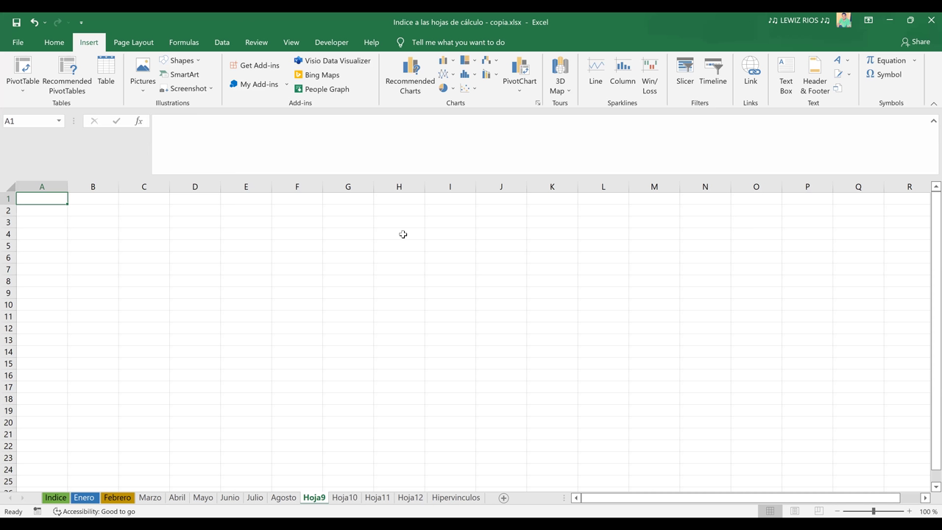
type("I")
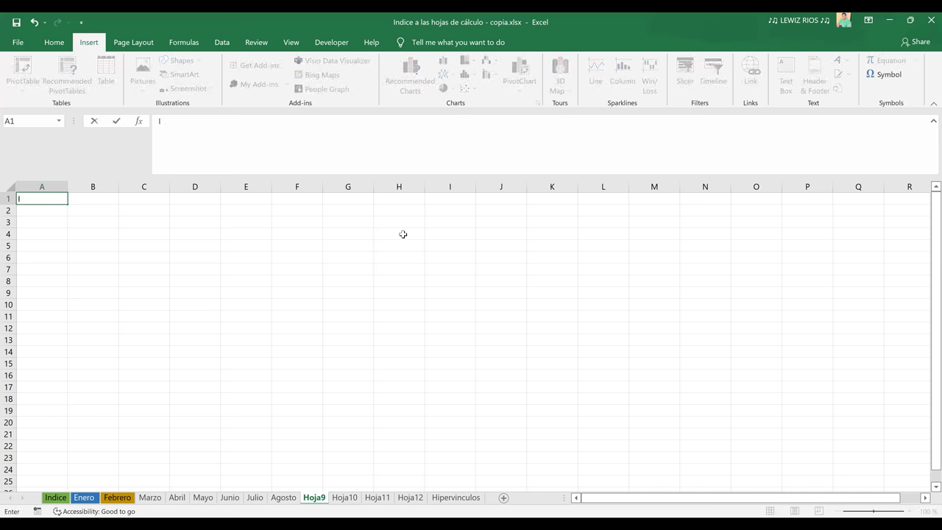
type("nicio")
left_click(188, 319)
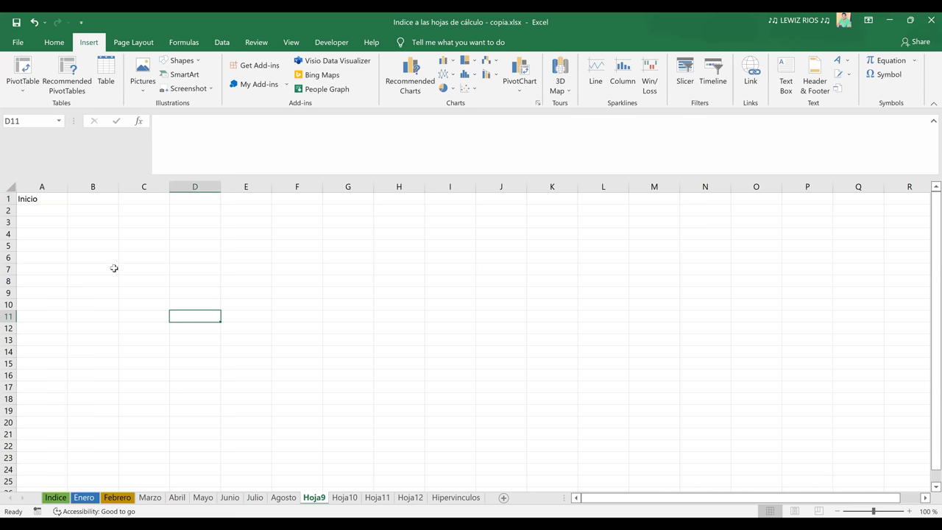
- Insert a hyperlink in cell A1 of Hoja9 to cell A1 of the Indice sheet, with Indice as the display text
left_click(48, 197)
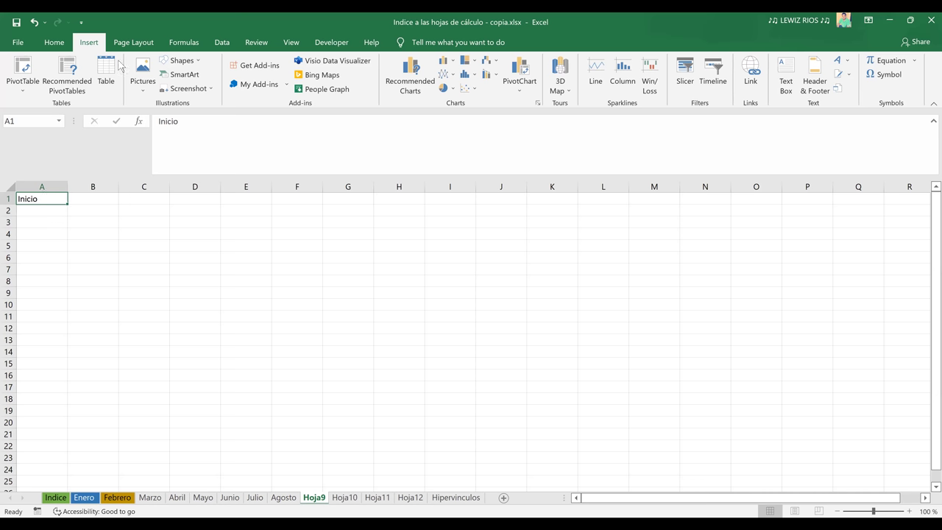
left_click(751, 70)
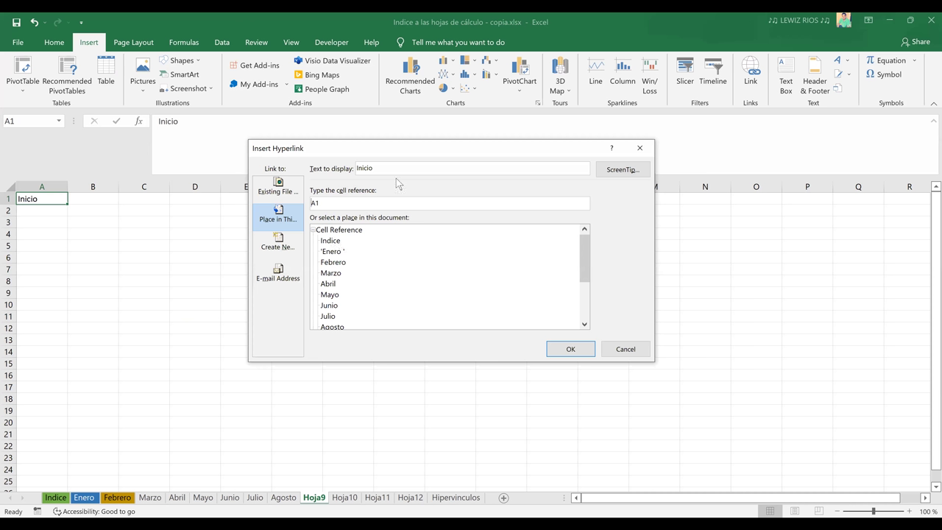
left_click(330, 241)
key("BackSpace")
key("BackSpace")
key("BackSpace")
key("BackSpace")
key("BackSpace")
key("BackSpace")
type("Indice")
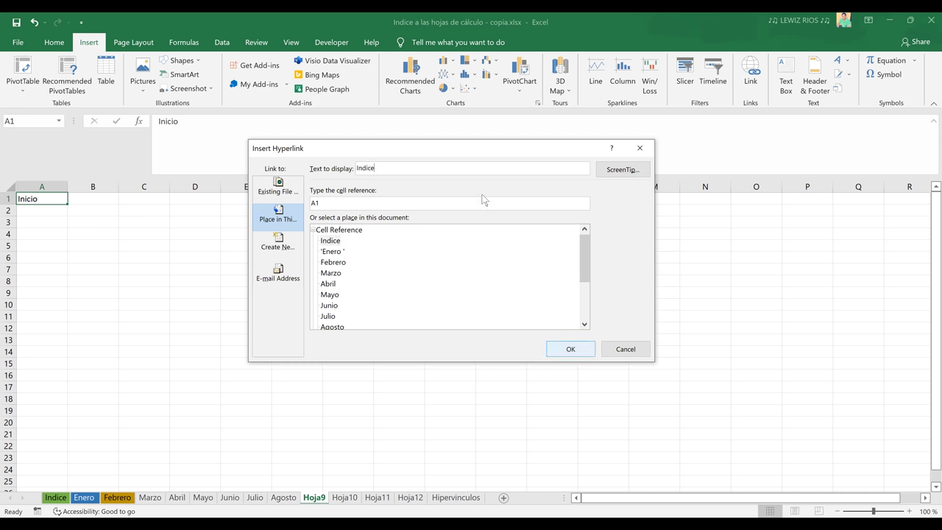
left_click(332, 242)
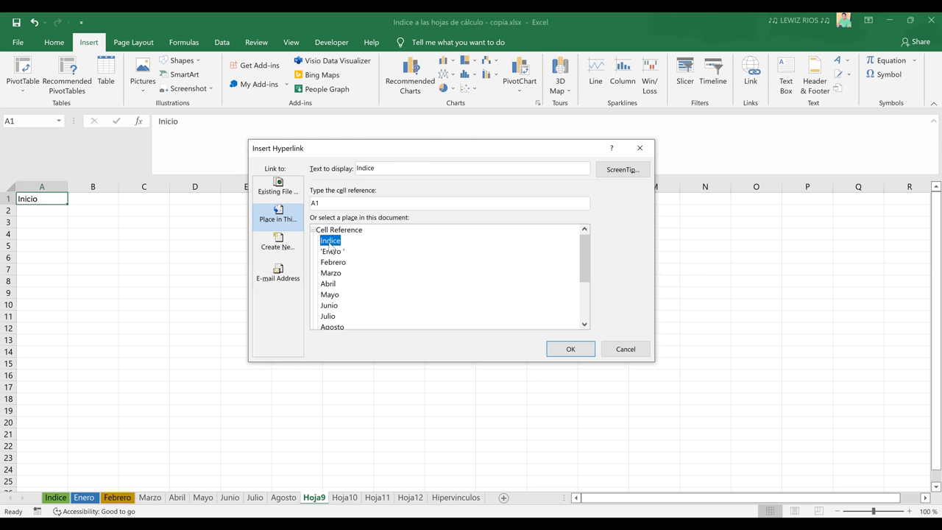
left_click(574, 351)
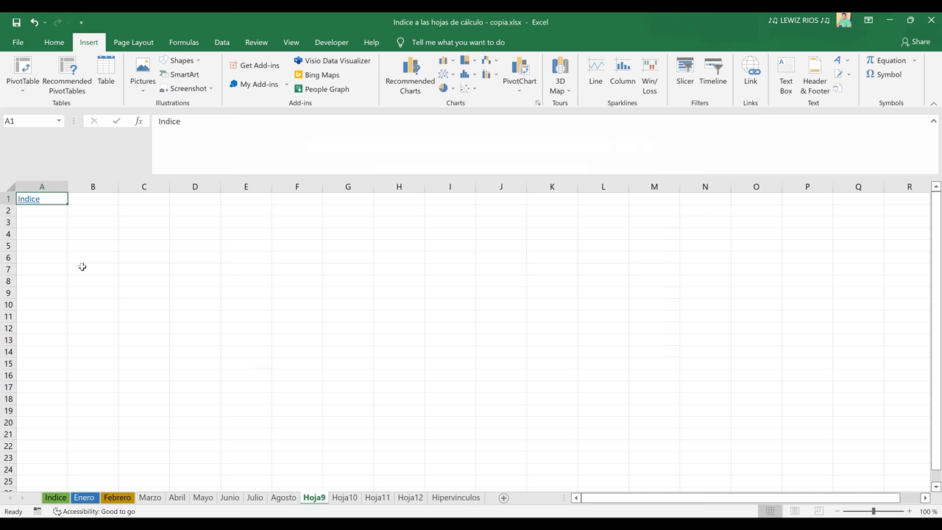
- Follow the Indice link in cell A1 of Hoja9 to test the way back to the index sheet
left_click(82, 233)
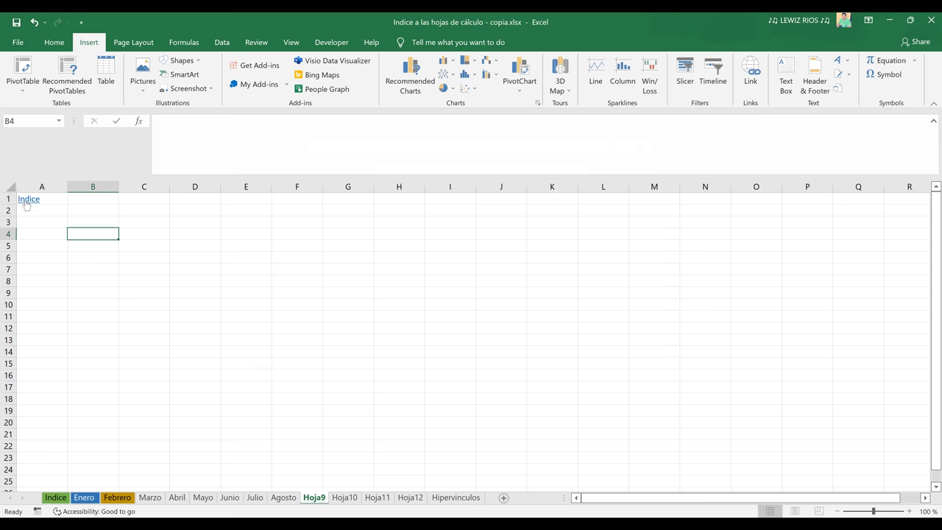
left_click(26, 202)
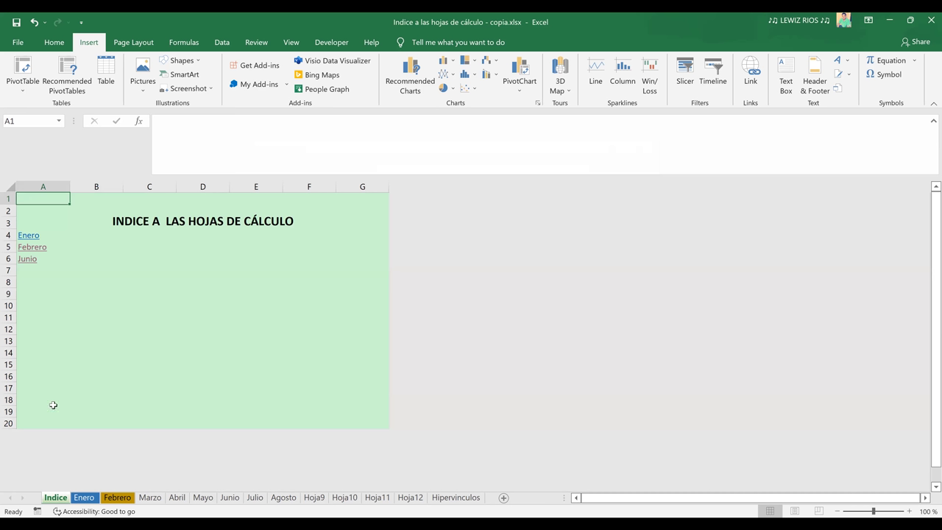
left_click_drag(96, 294, 96, 306)
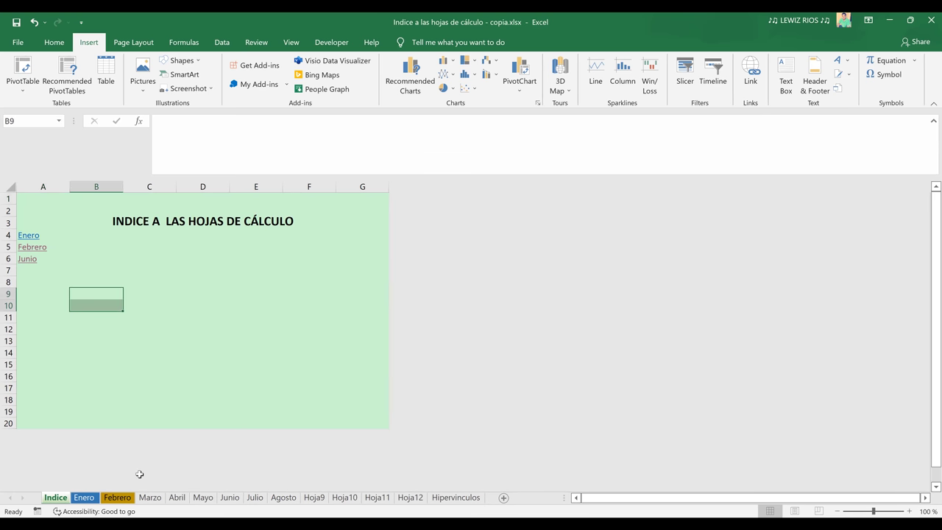
left_click(265, 410)
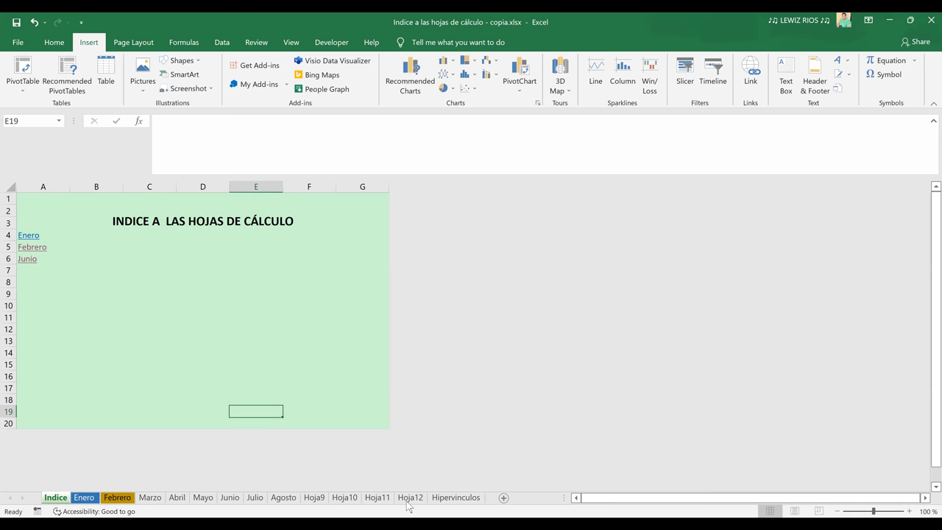
- Switch to the Hipervinculos sheet and go to its section on hyperlinks to a website
left_click(313, 500)
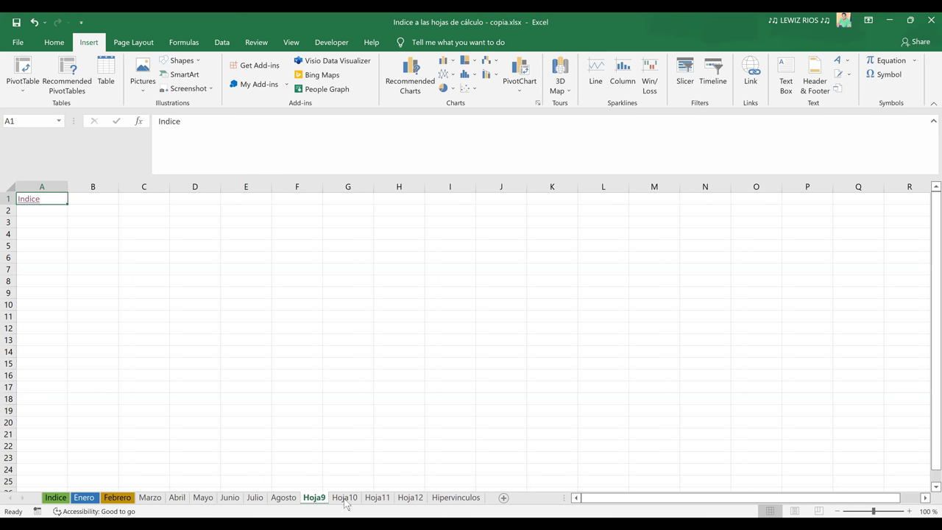
left_click(412, 501)
left_click(438, 501)
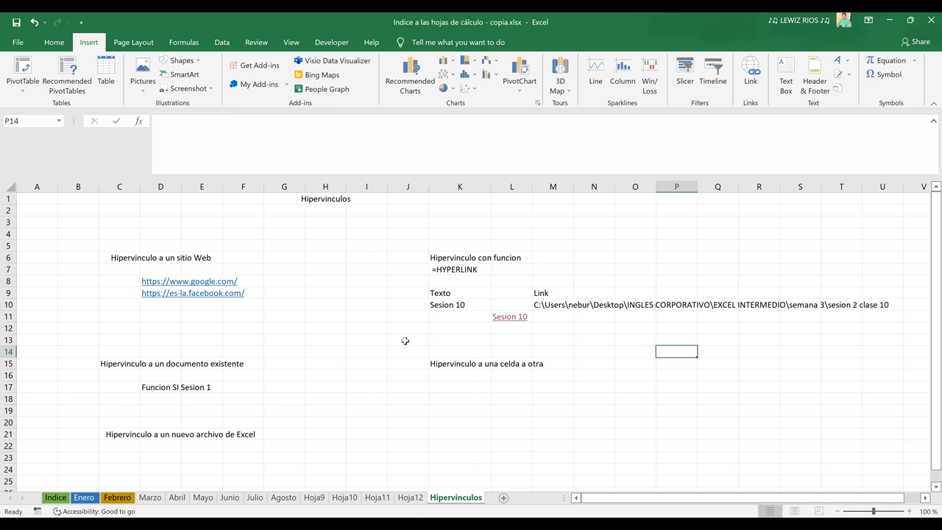
scroll(181, 225, "down", 1)
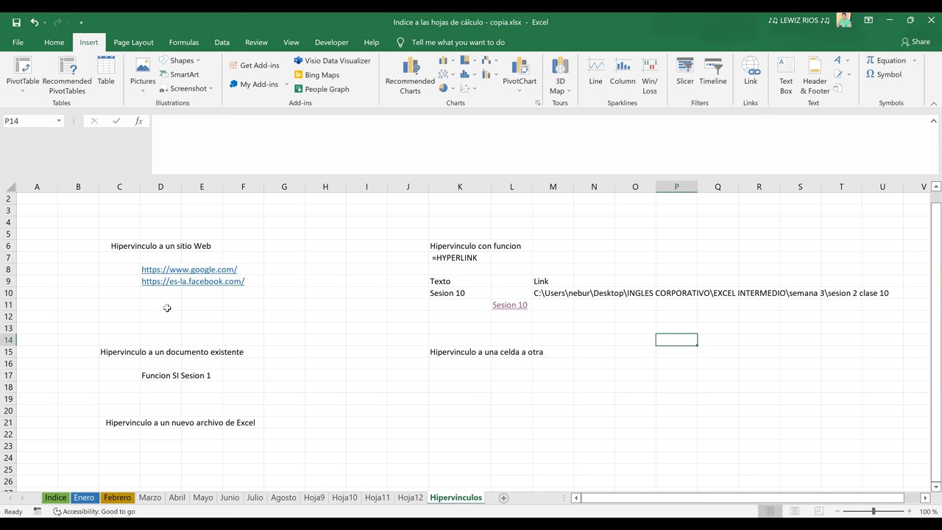
left_click(297, 291)
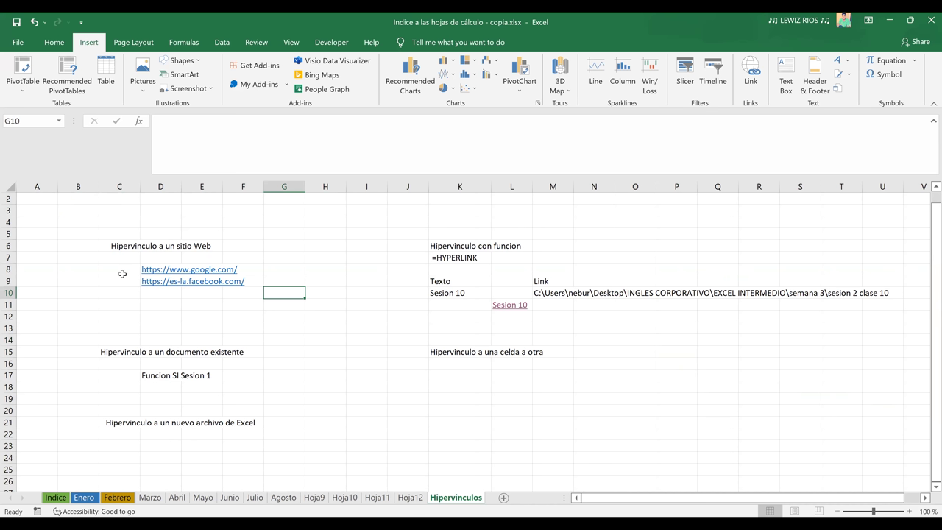
left_click(117, 268)
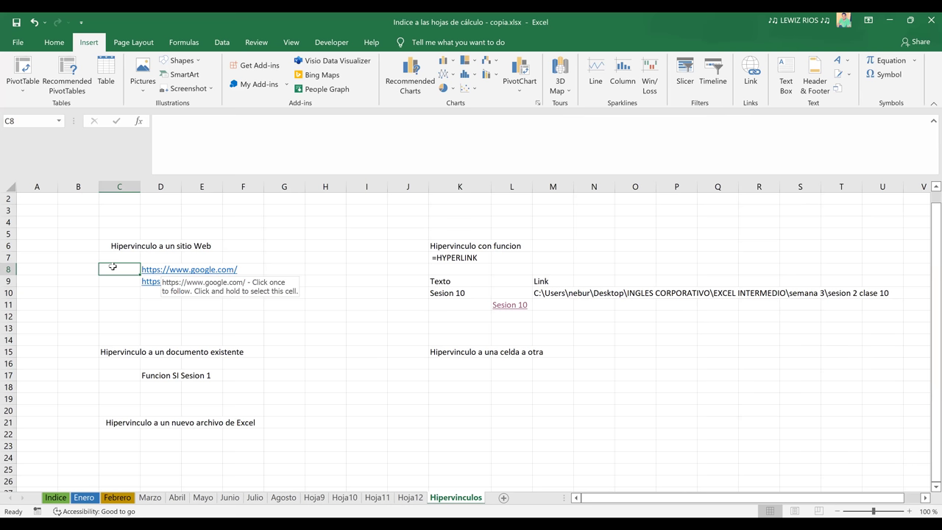
left_click(144, 274)
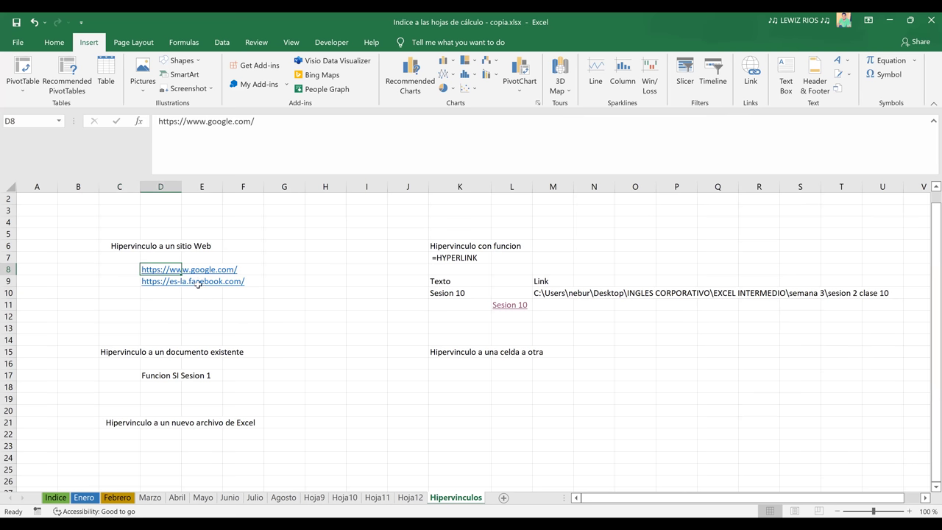
left_click(119, 271)
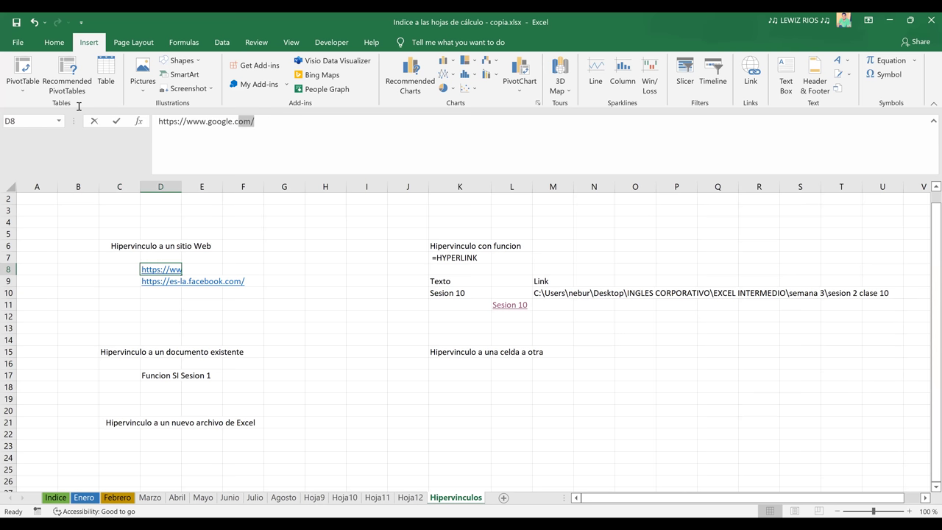
key("F2")
key("shift+Home")
key("ctrl+c")
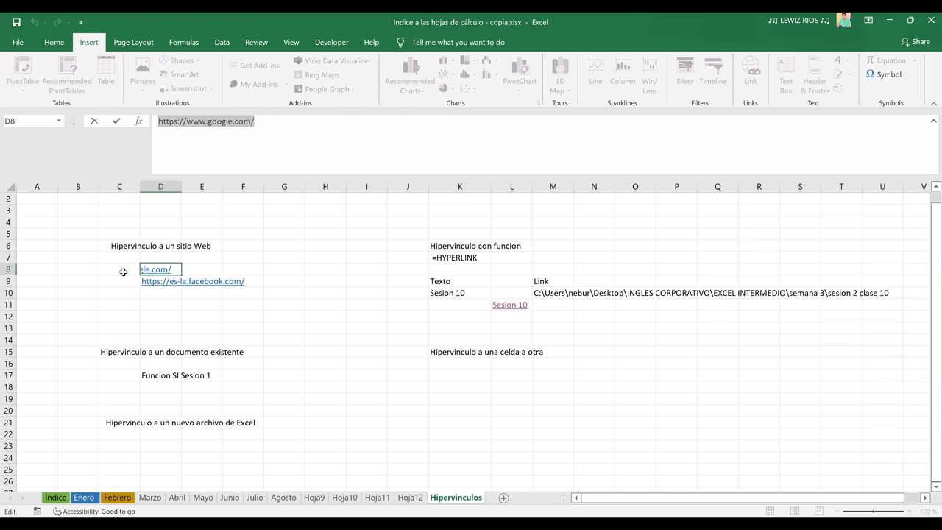
key("Tab")
key("Tab")
key("Tab")
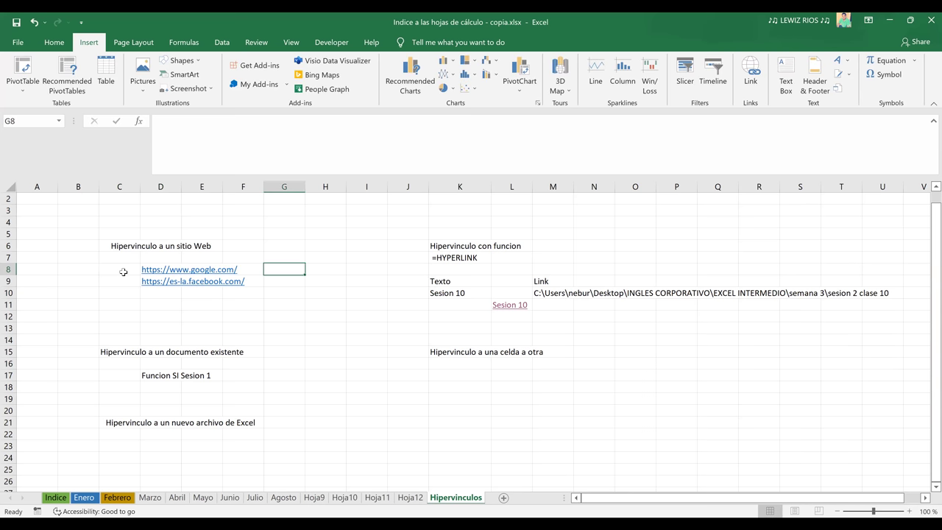
left_click(124, 272)
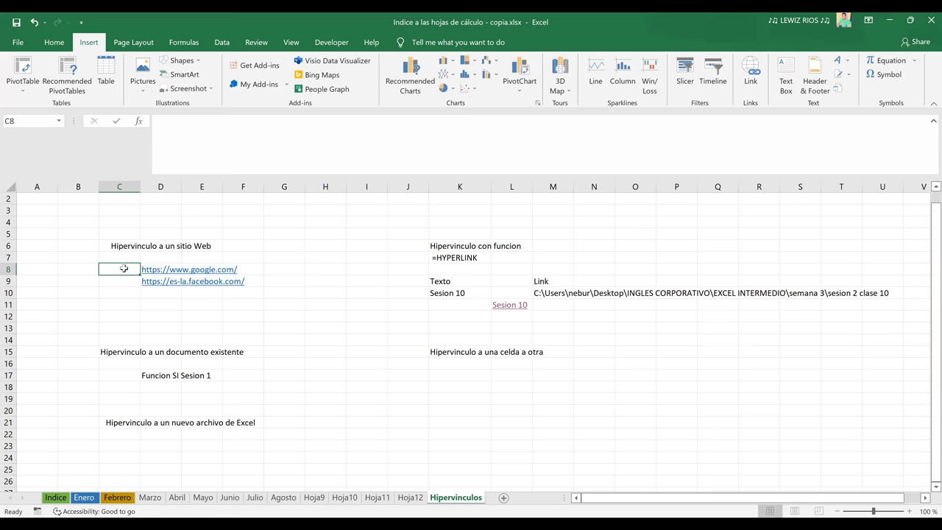
right_click(124, 270)
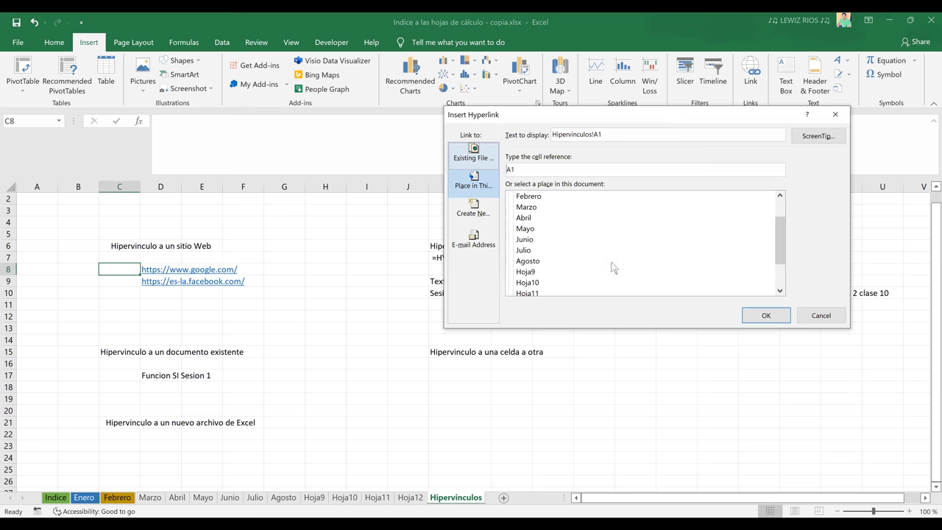
key("alt+x")
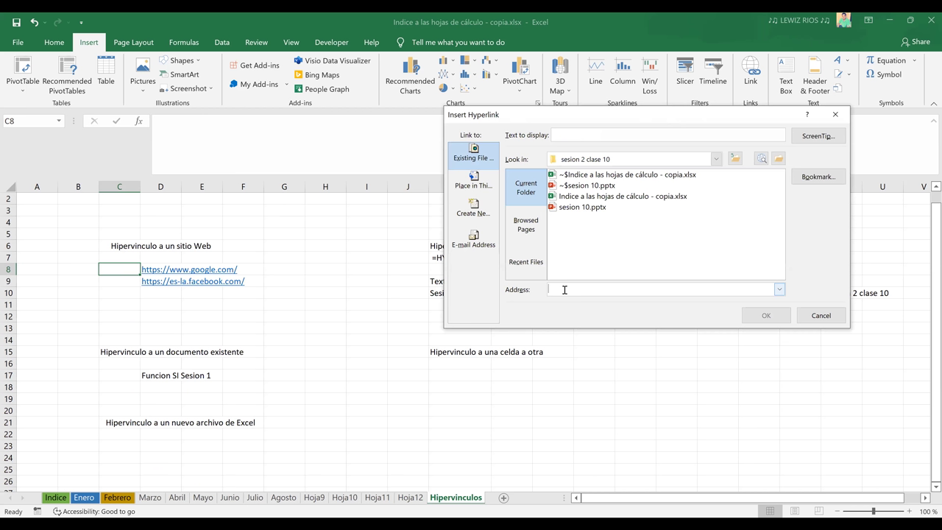
key("ctrl+v")
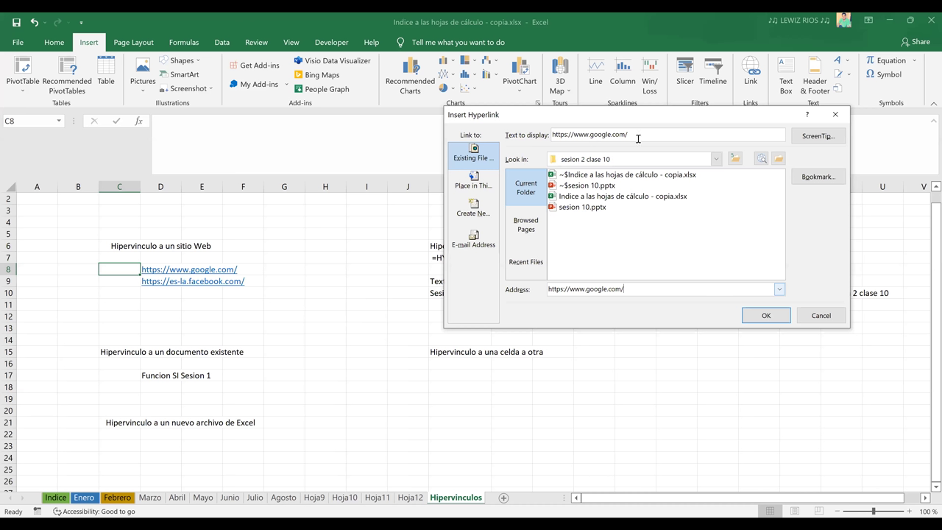
- Set the hyperlink's display text to "Haz clic aqui" and insert it in cell C8
key("alt+t")
type("http")
key("BackSpace")
key("BackSpace")
key("BackSpace")
key("BackSpace")
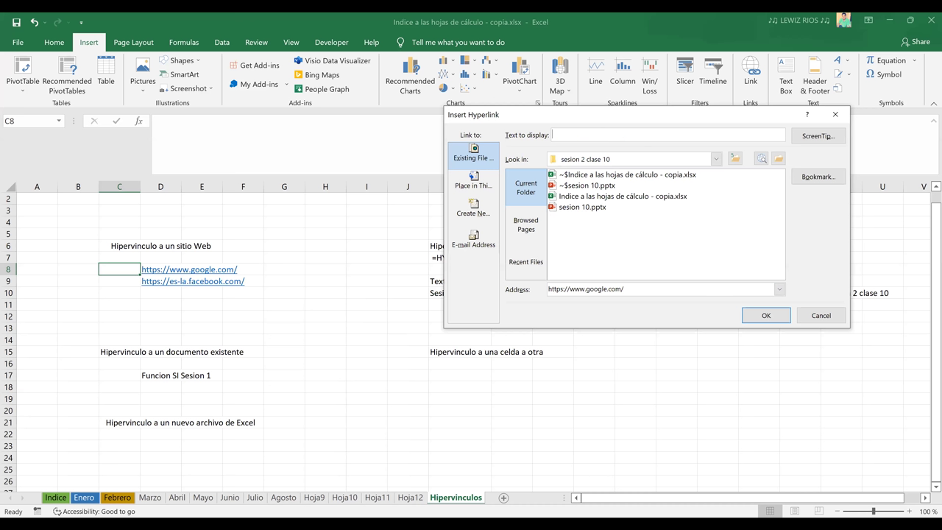
type("Haz clic aqui para")
key("BackSpace")
key("BackSpace")
key("BackSpace")
key("BackSpace")
key("BackSpace")
key("BackSpace")
key("BackSpace")
key("Return")
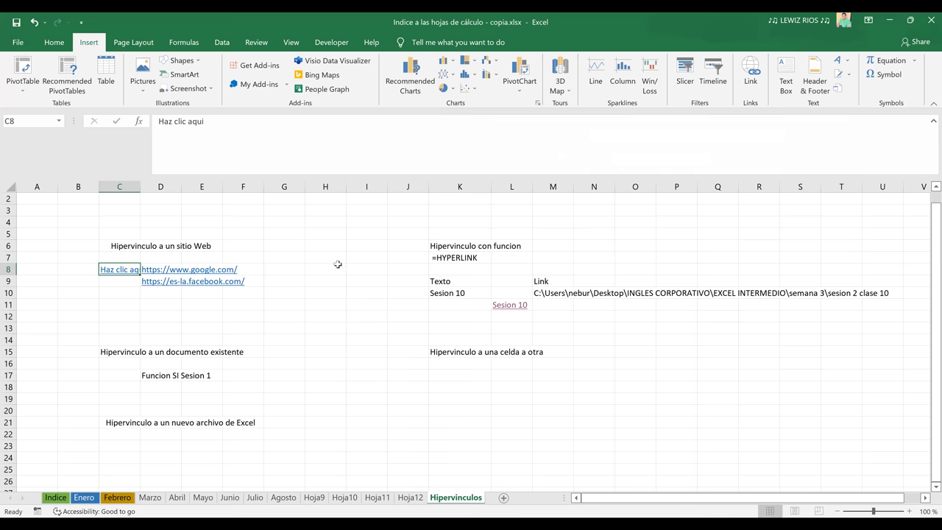
- Widen column C to fit the link text in cell C8
key("alt+o")
key("c")
key("a")
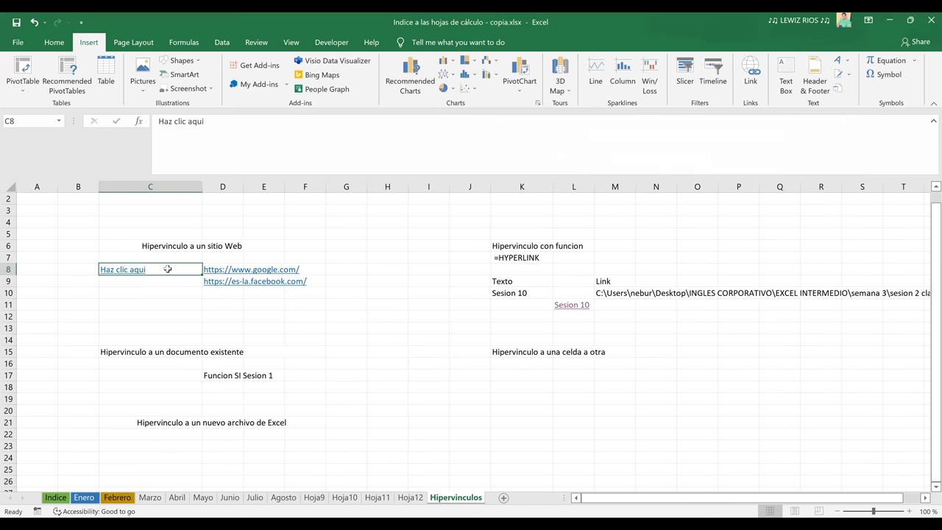
- Follow the "Haz clic aqui" link in cell C8 to test it and return to the Hipervinculos sheet
key("Right")
key("Right")
key("Right")
key("Right")
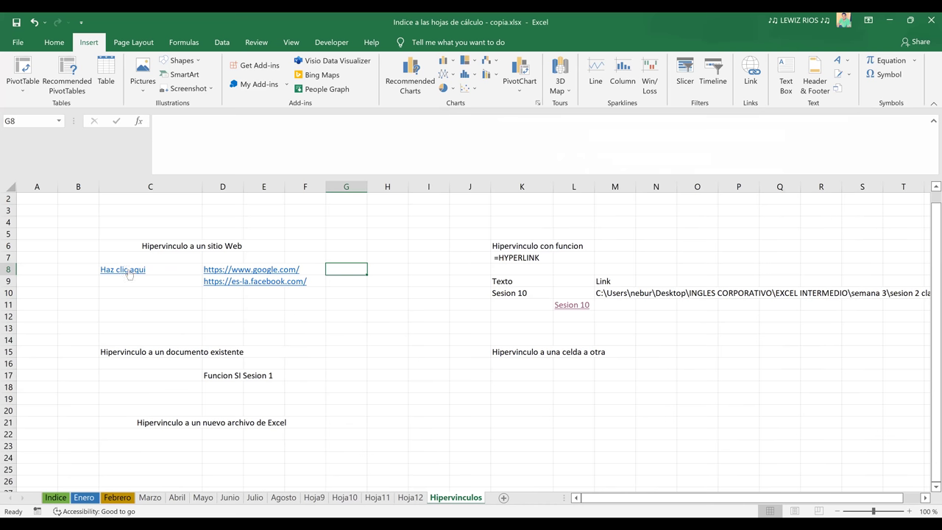
left_click(128, 270)
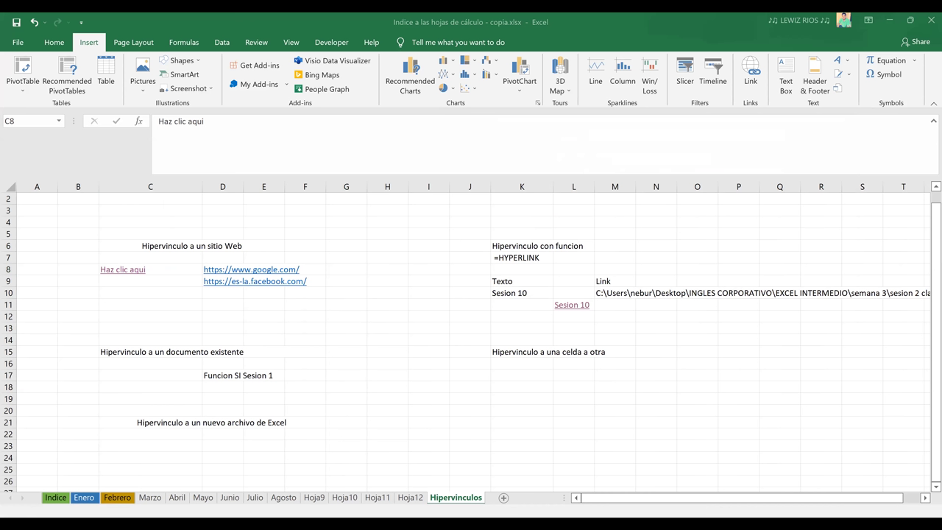
left_click(399, 348)
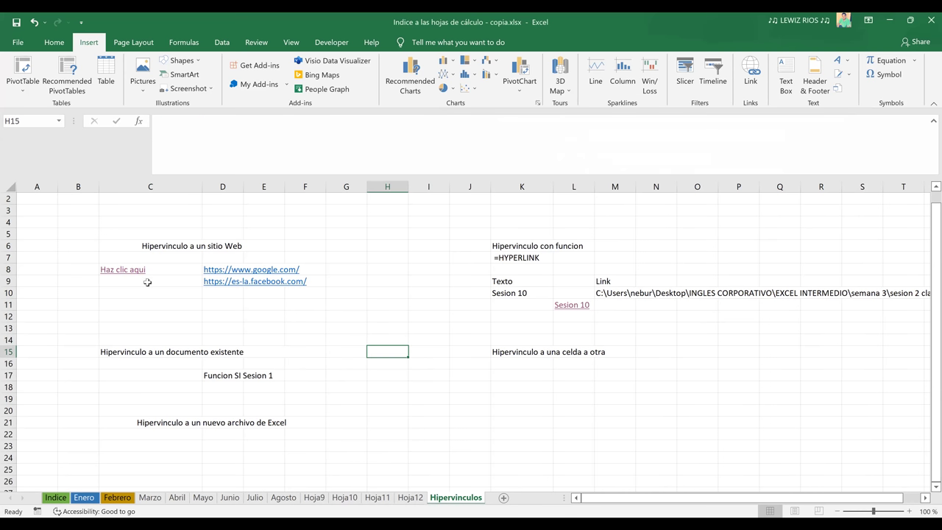
left_click(147, 282)
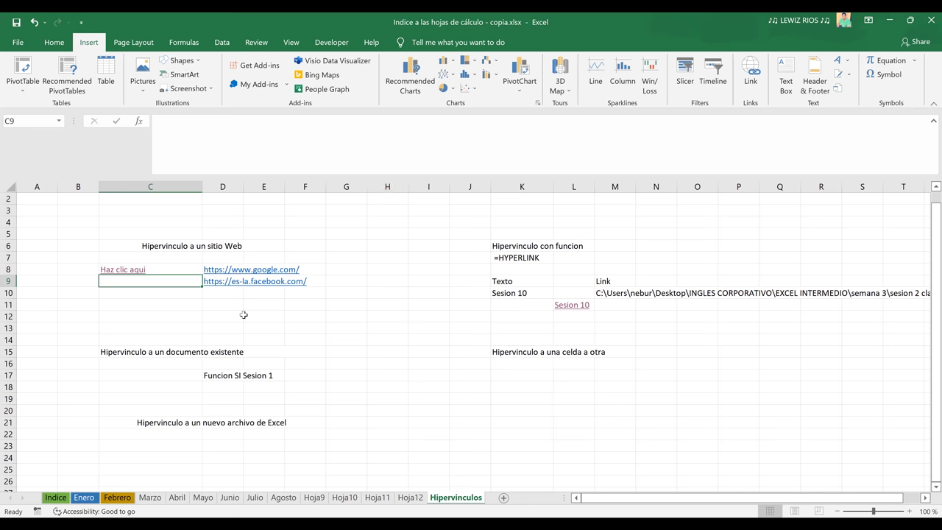
key("ctrl+k")
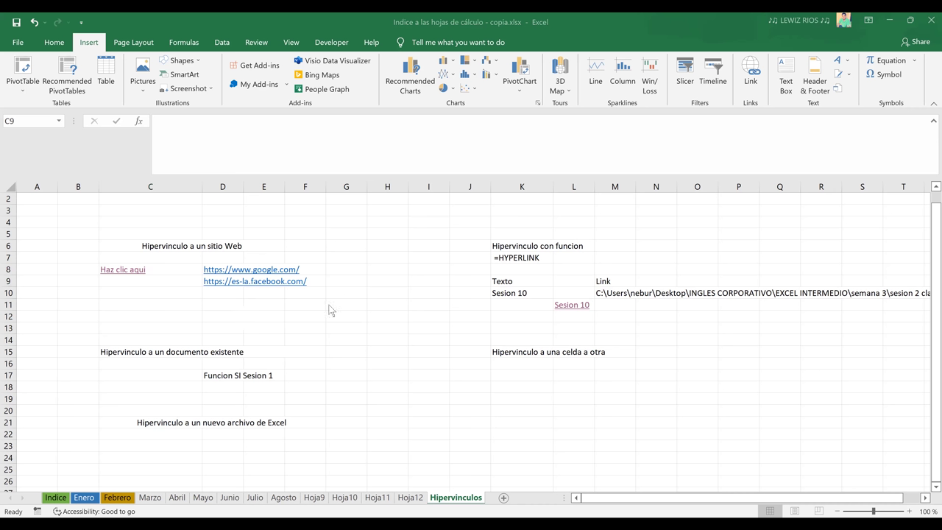
left_click(178, 286)
left_click(151, 283)
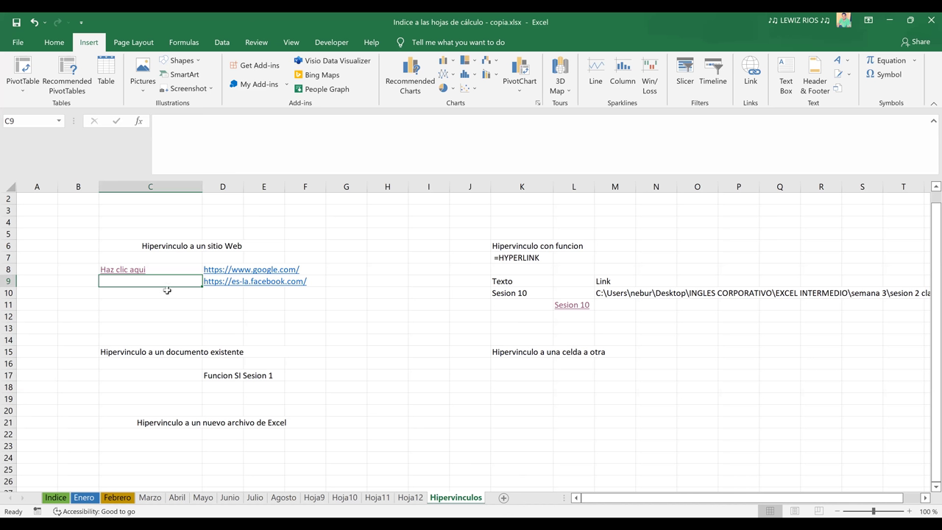
left_click(165, 295)
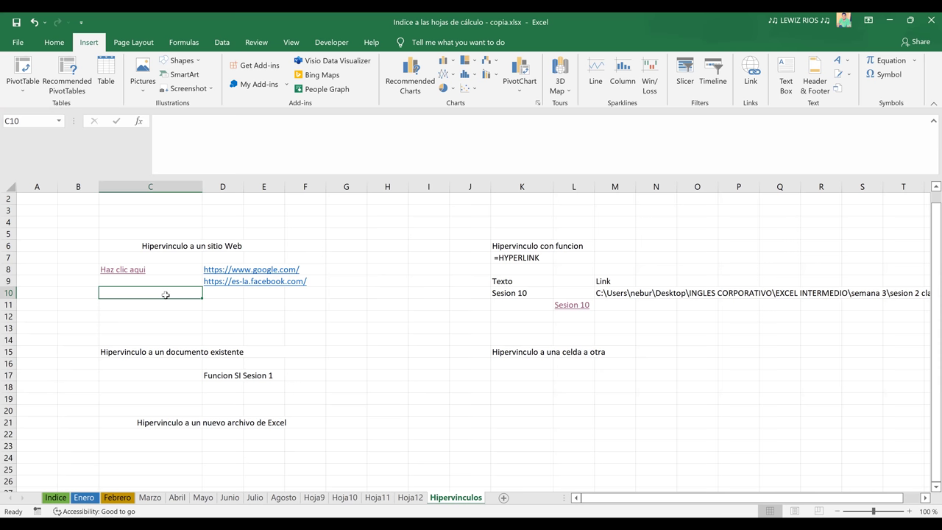
right_click(167, 297)
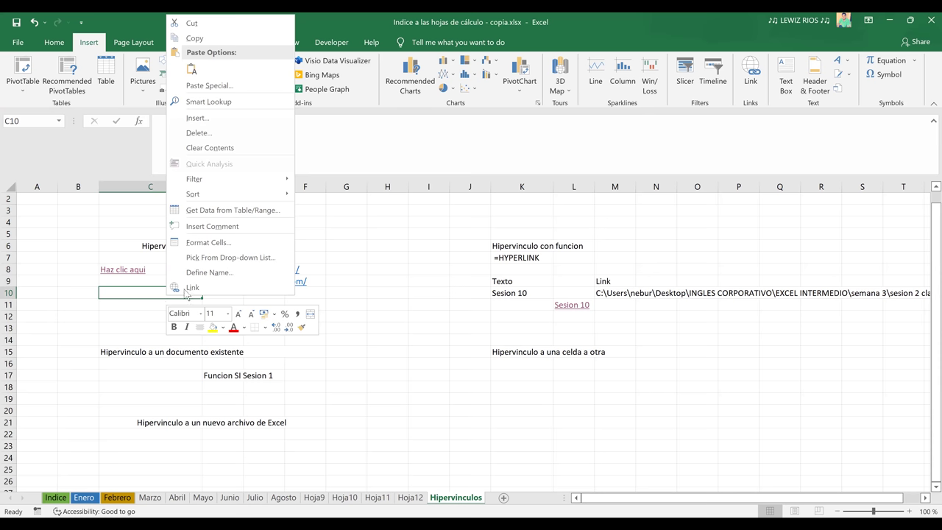
left_click(192, 288)
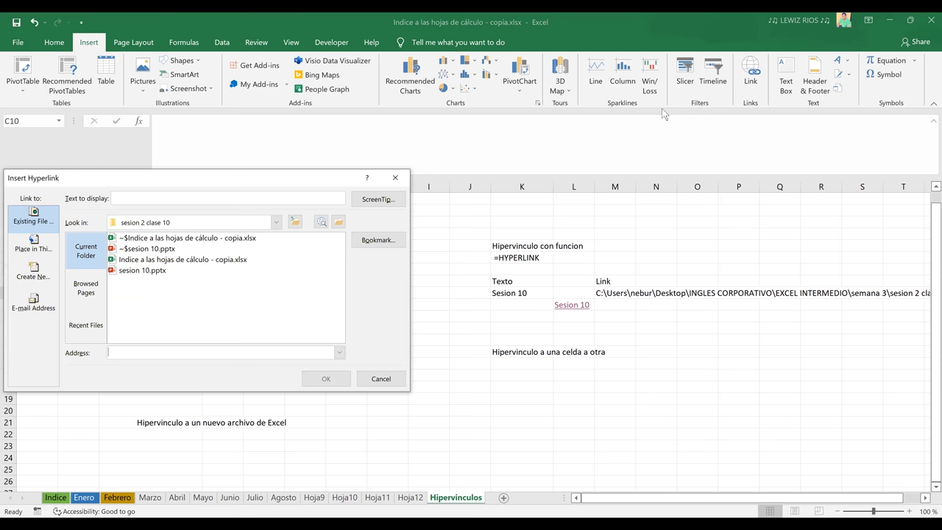
left_click_drag(400, 181, 877, 116)
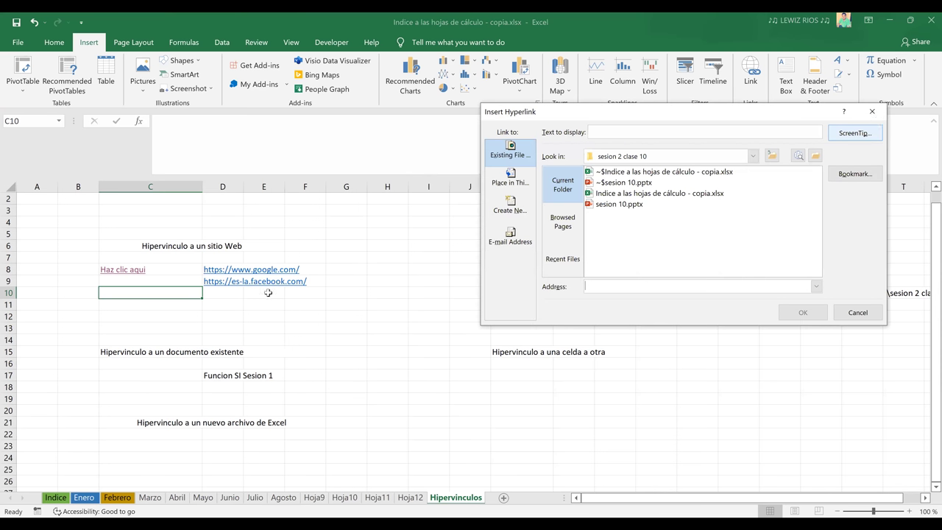
key("Escape")
left_click(307, 281)
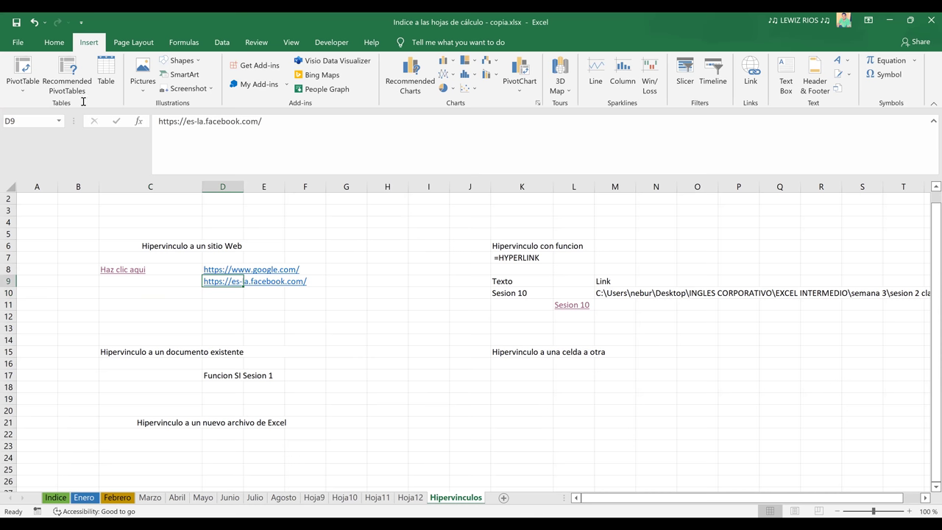
left_click(267, 303)
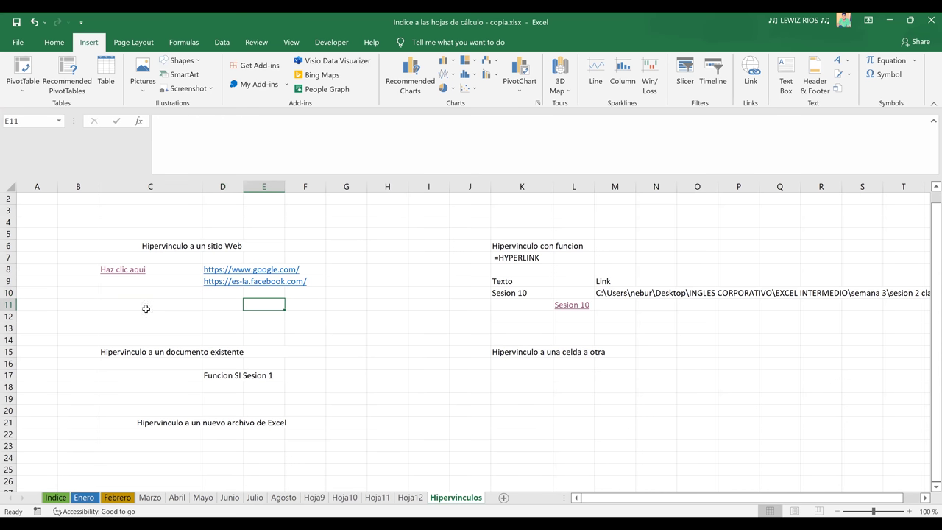
left_click(143, 292)
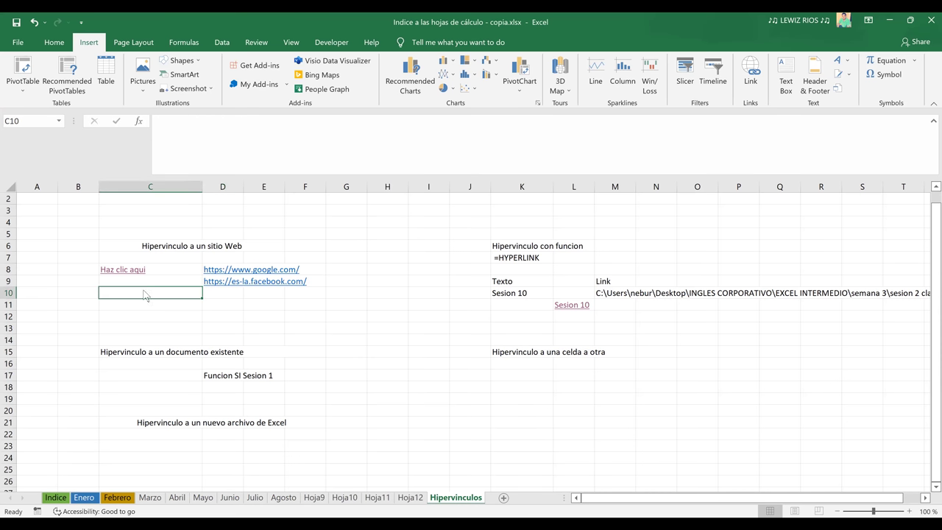
right_click(145, 294)
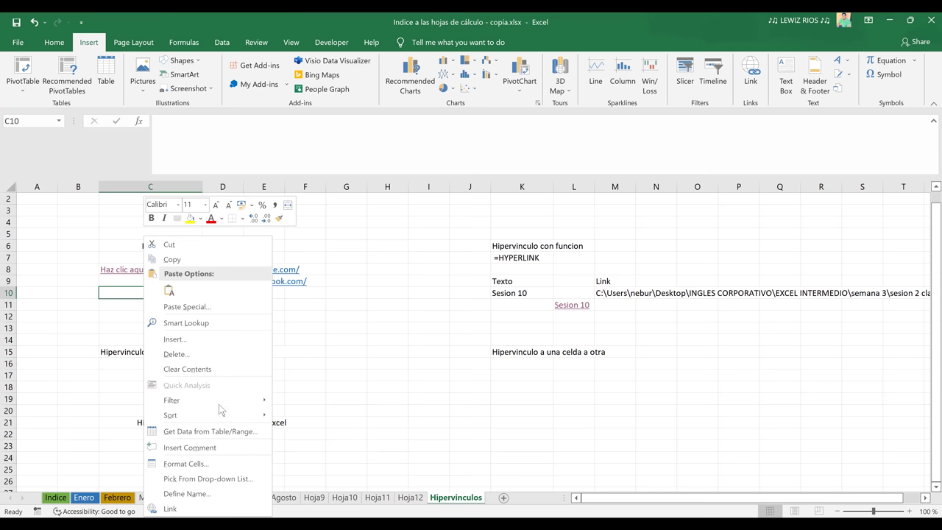
left_click(224, 510)
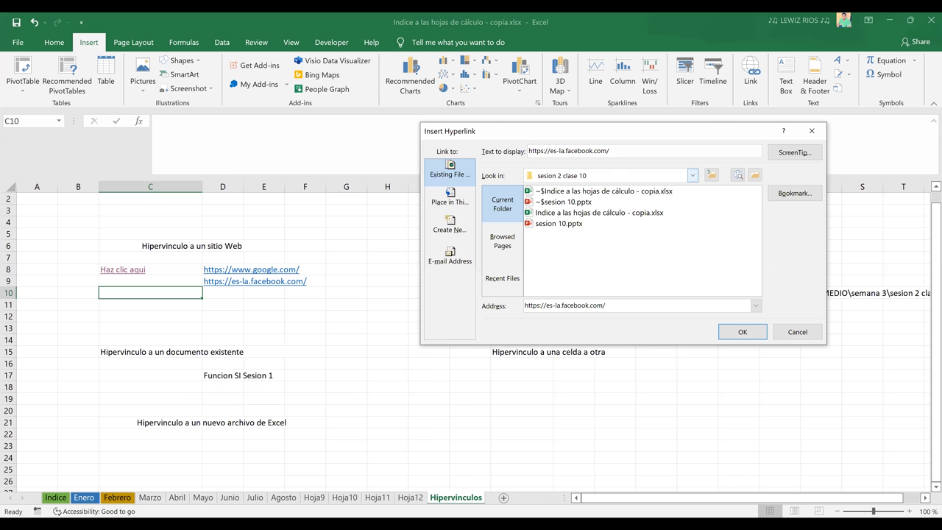
- Replace the hyperlink's display text with "Para iniciar sesion en Facebook haz clic aqui." and insert it in cell C10
key("ctrl+a")
key("BackSpace")
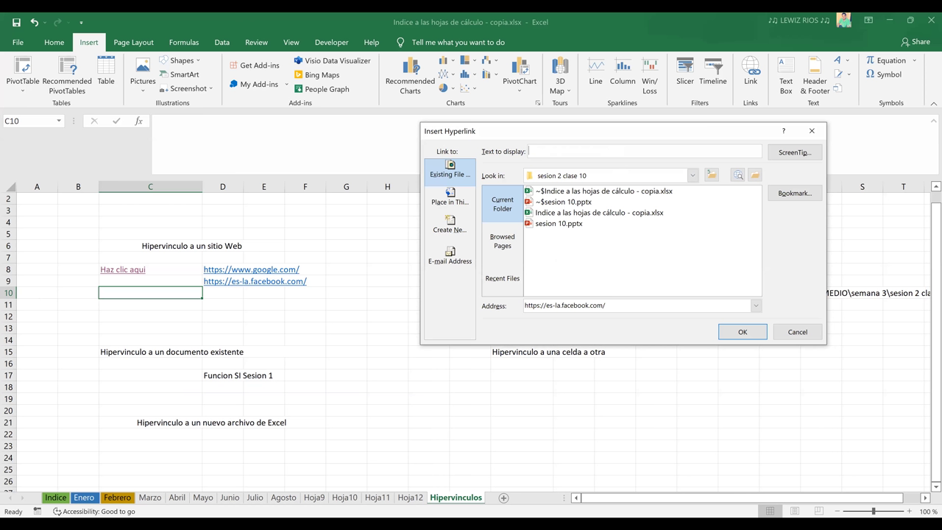
type("Para iniciar sesion en Facebook haz clic")
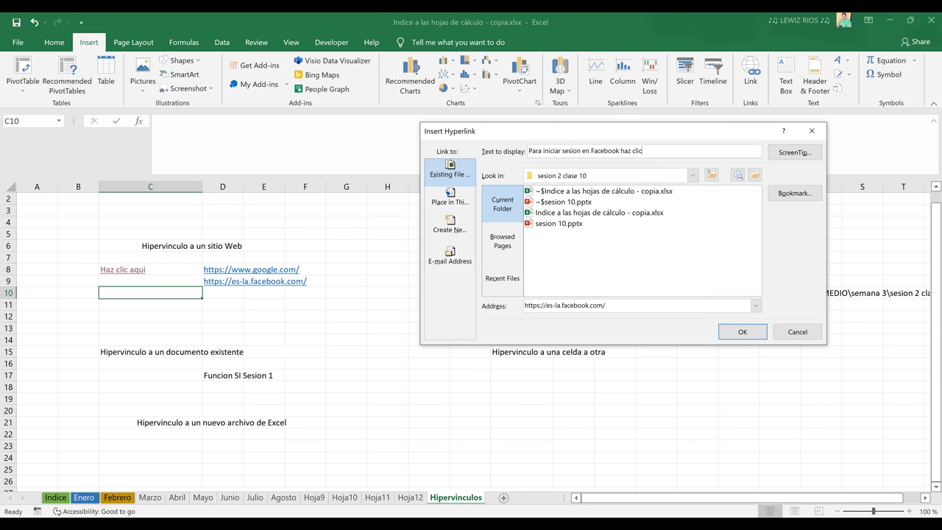
type(" aqui.")
left_click(737, 333)
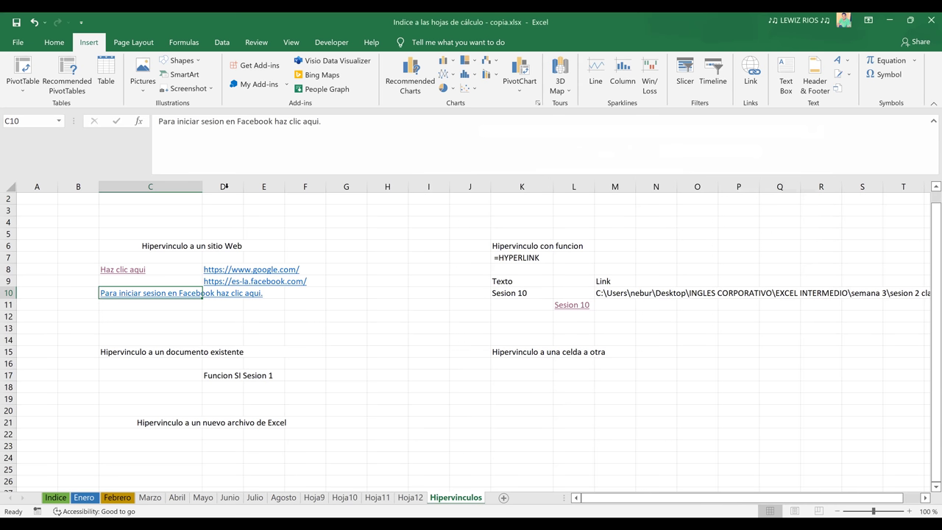
- Widen column C until the whole Facebook link text in cell C10 fits
left_click_drag(198, 187, 239, 190)
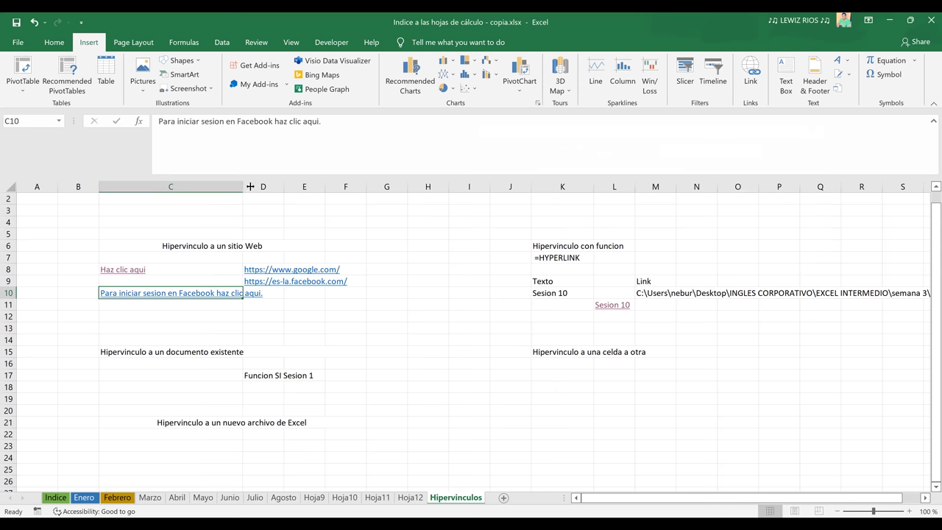
double_click(251, 187)
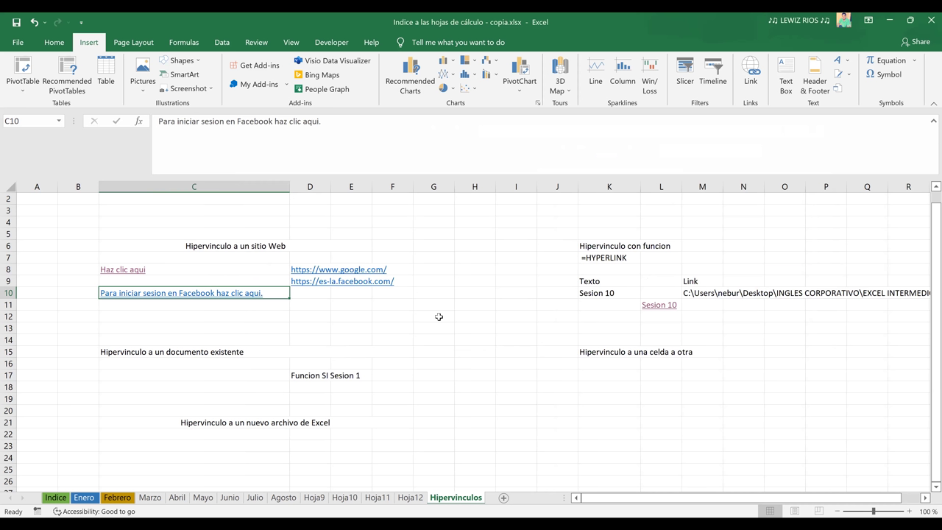
left_click(423, 318)
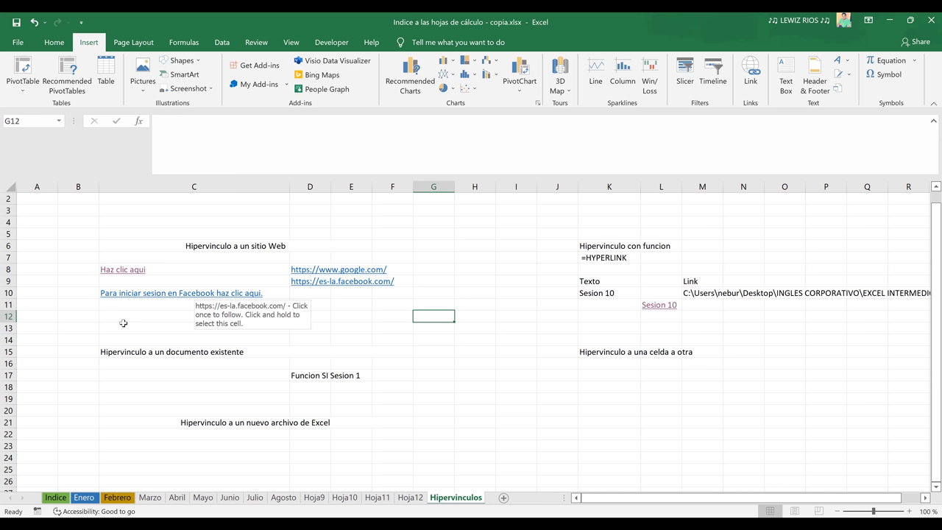
- Follow the Facebook link in cell C10 to test it
left_click(119, 292)
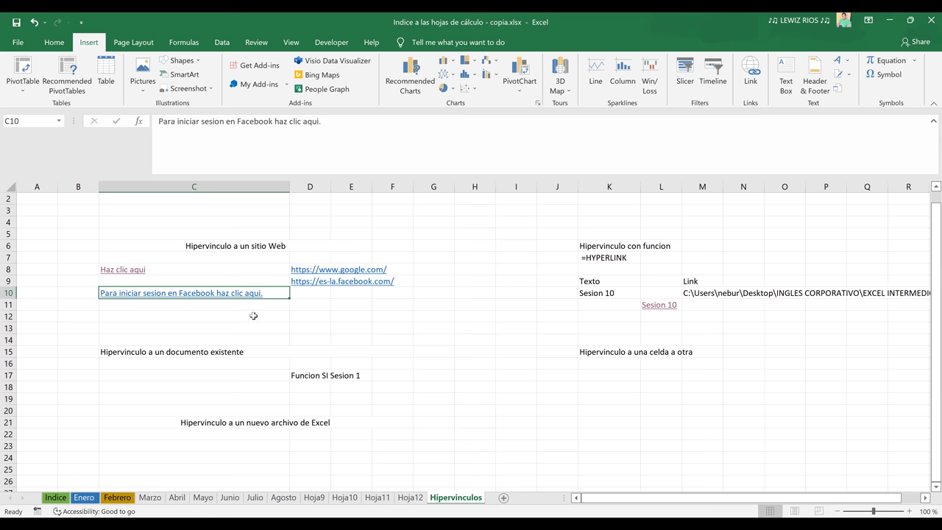
key("Down")
key("Down")
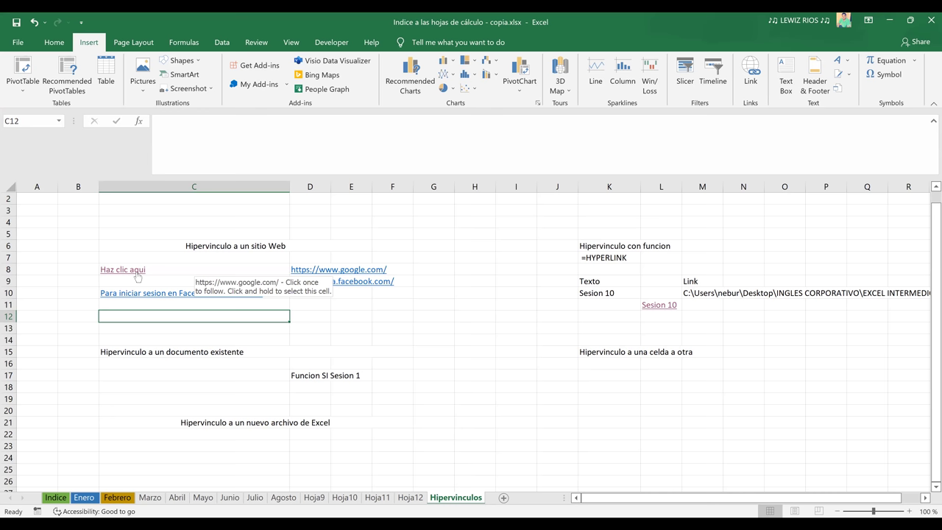
key("Up")
key("Up")
left_click(326, 312)
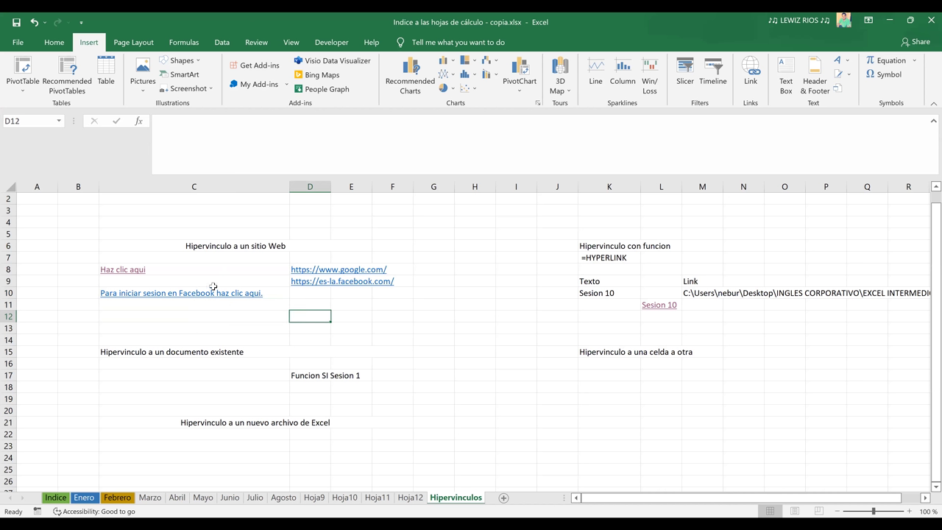
left_click(371, 305)
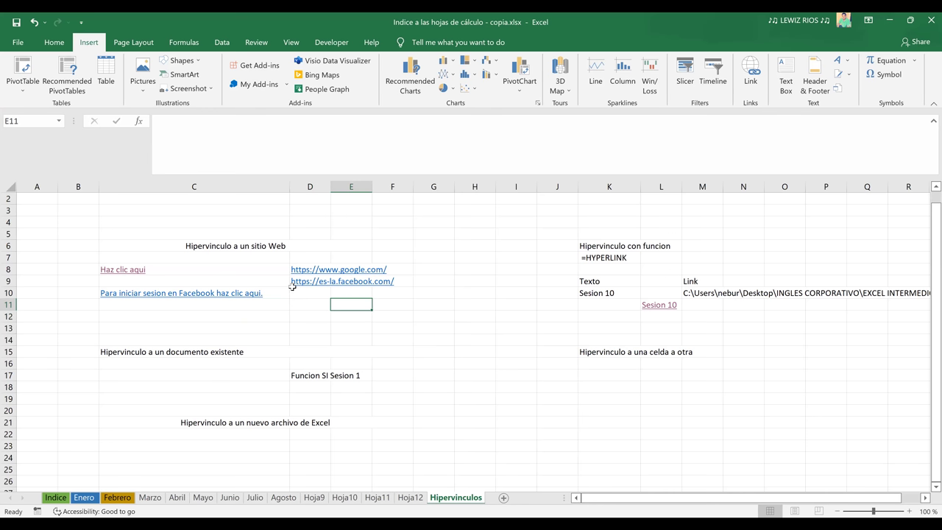
left_click(232, 300)
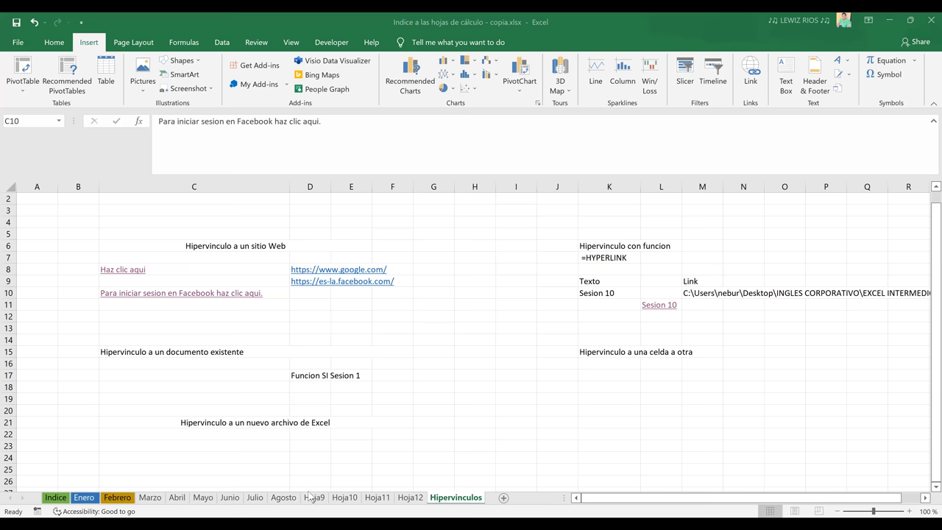
- Change the display text of the hyperlink in cell C10 to "Haz clic aqui"
key("ctrl+k")
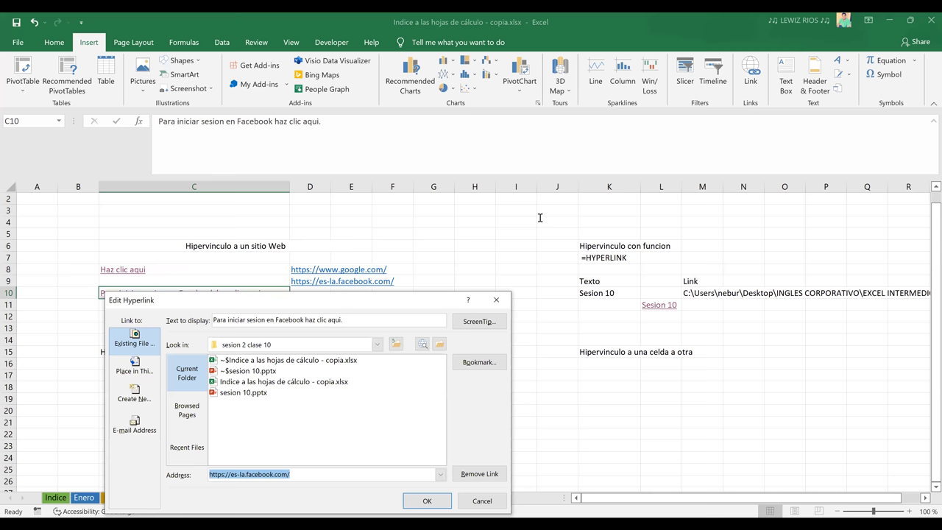
left_click_drag(605, 214, 528, 214)
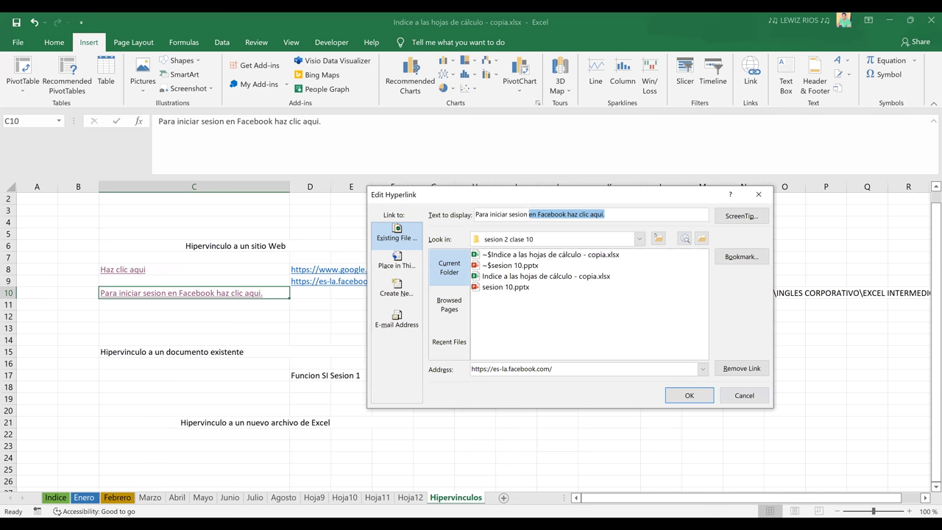
key("ctrl+a")
type("Ha")
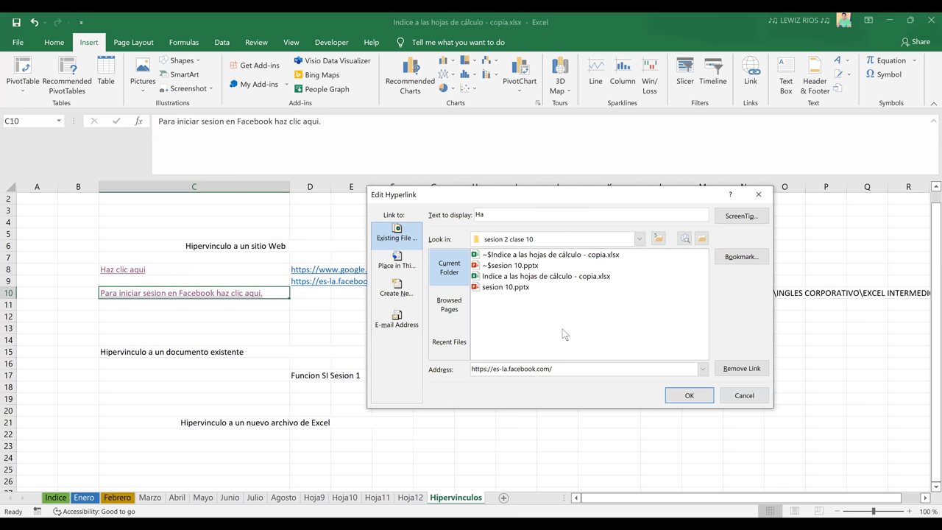
type("z clic aqui")
key("Return")
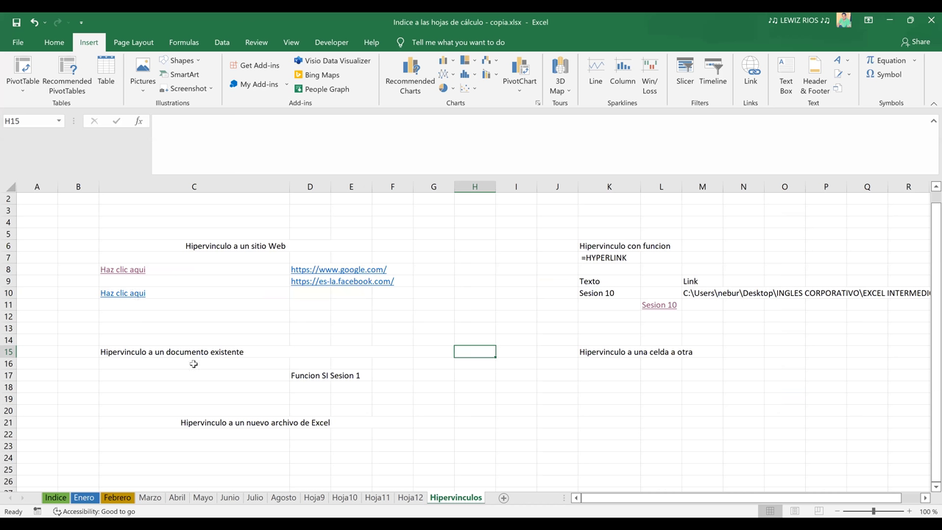
right_click(130, 295)
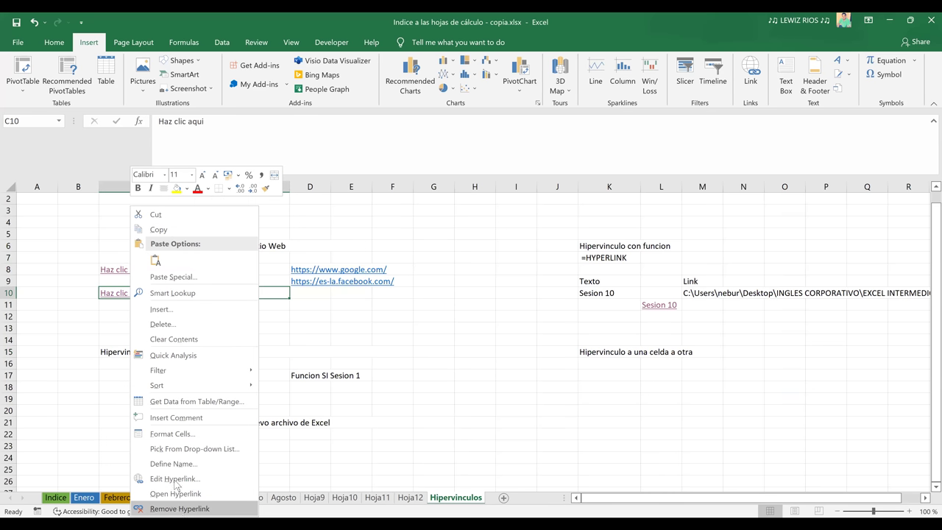
left_click(174, 479)
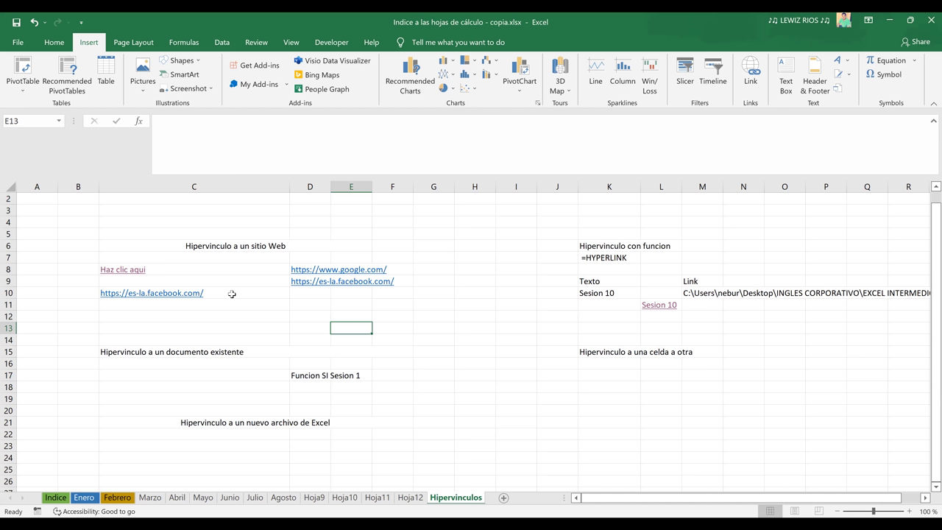
- Enter the text "Para iniciar sesion en facebook" in cell D10
left_click(319, 293)
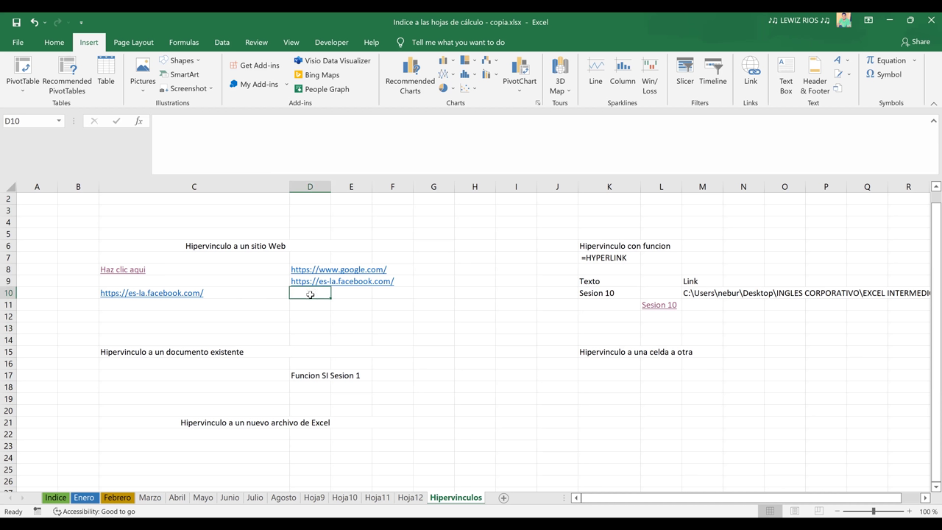
type("P")
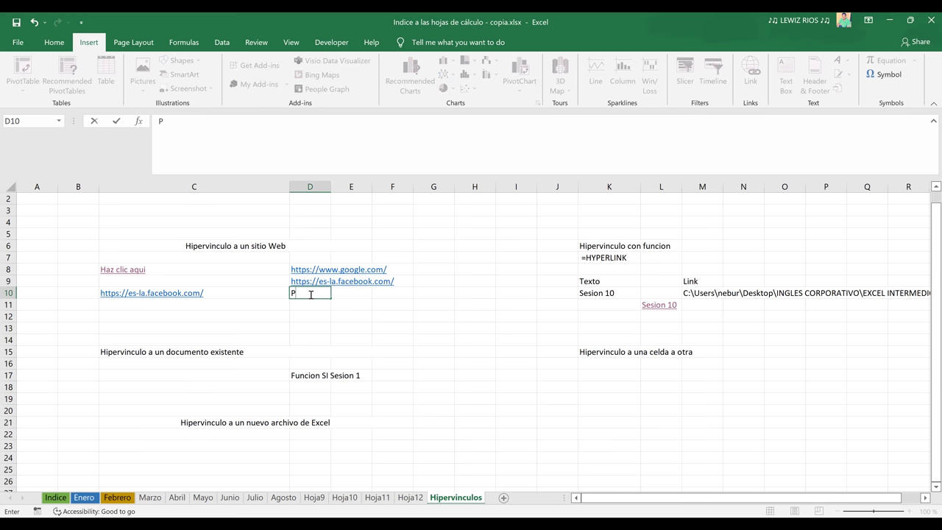
type("ara iniciar sesion en facebook")
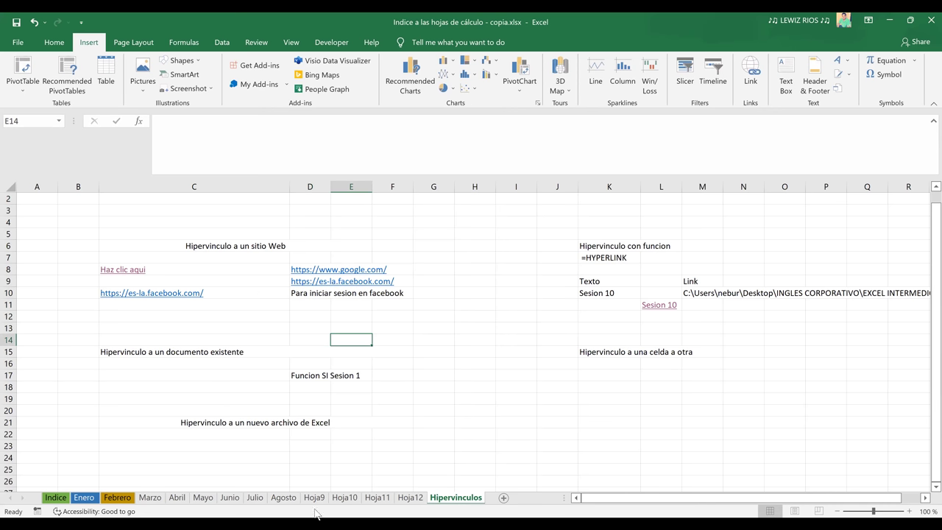
right_click(259, 293)
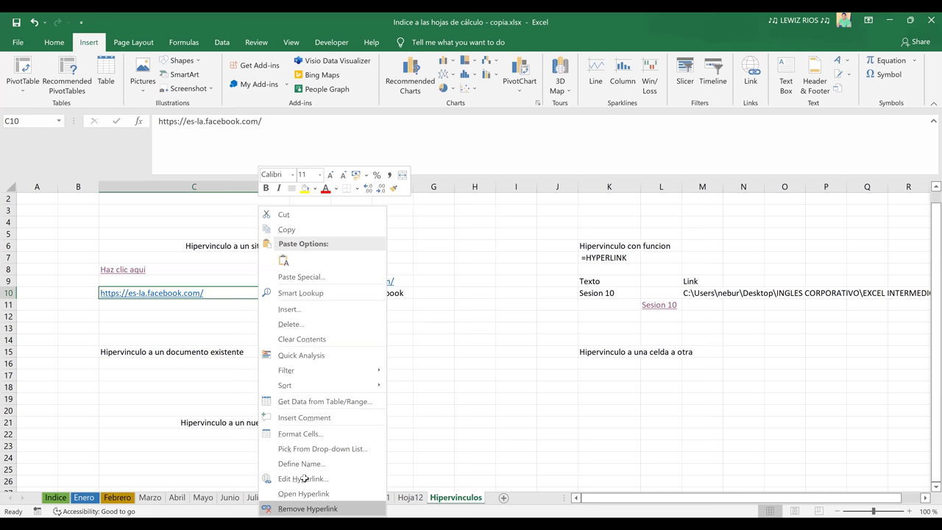
left_click(305, 478)
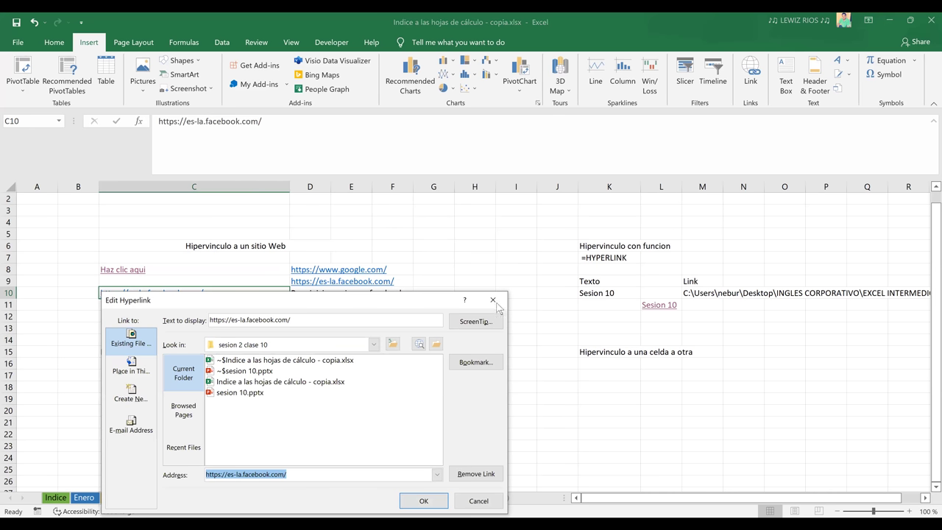
key("Escape")
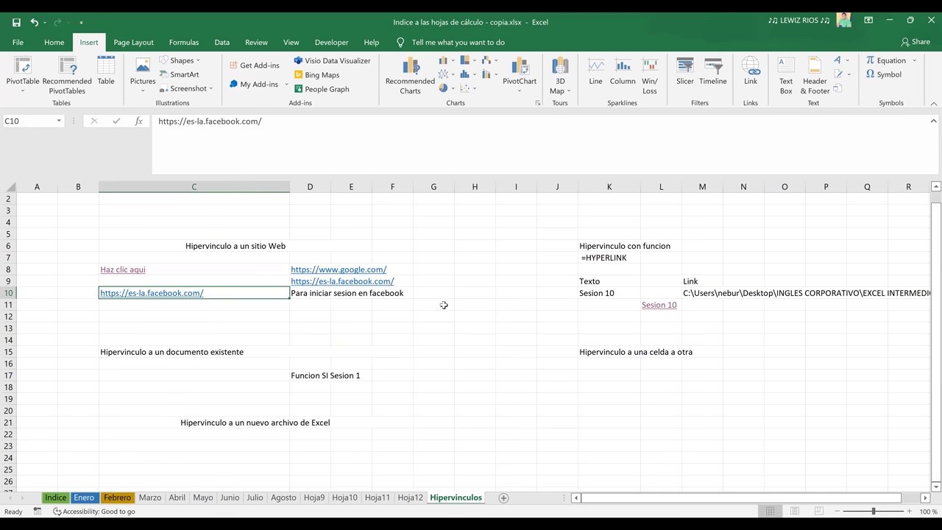
- Widen column D so that the whole text in cell D10 fits inside it
left_click(402, 293)
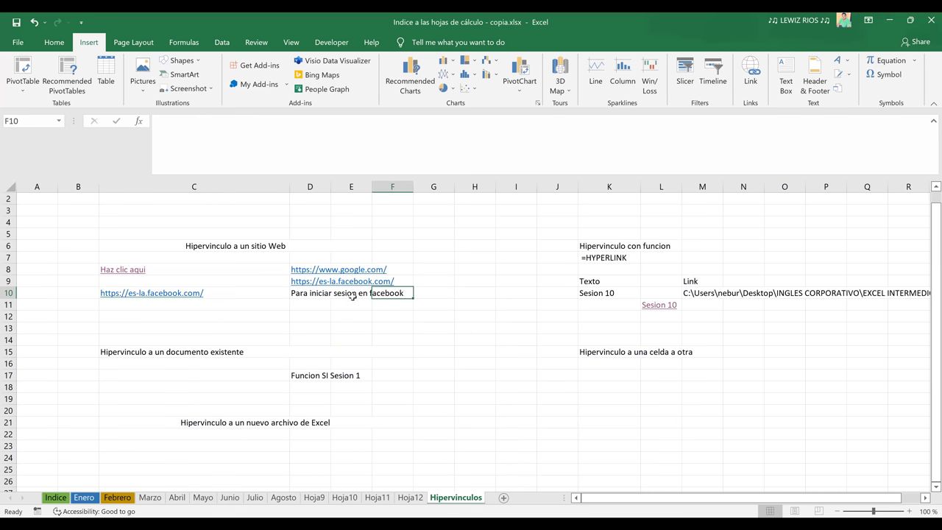
left_click_drag(349, 295, 377, 304)
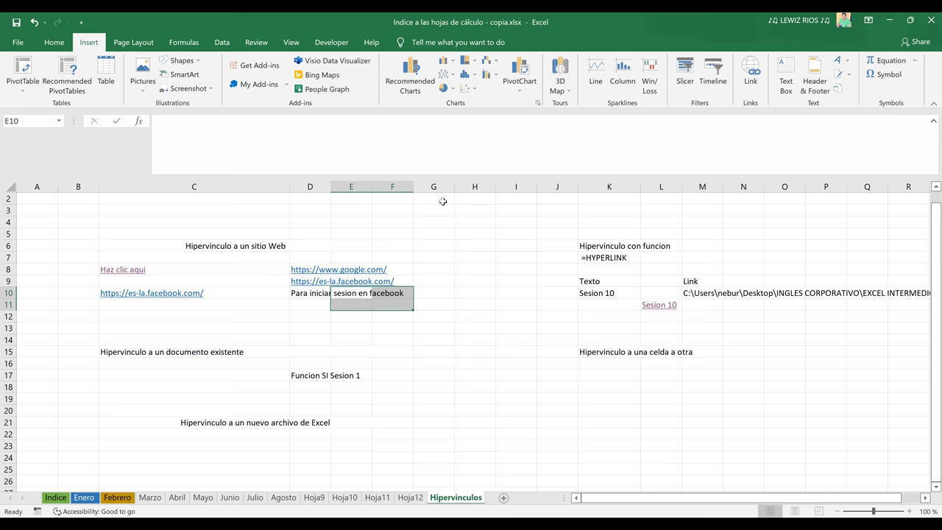
left_click(321, 302)
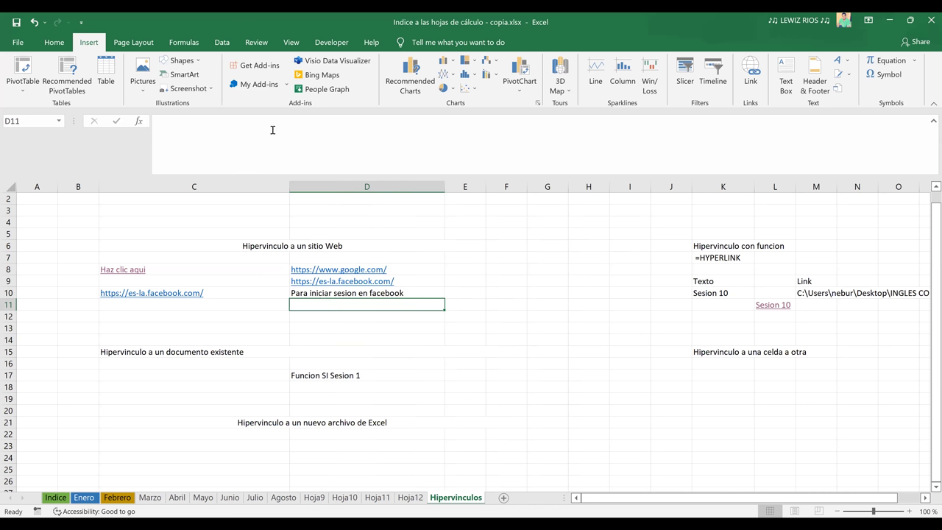
left_click(431, 337)
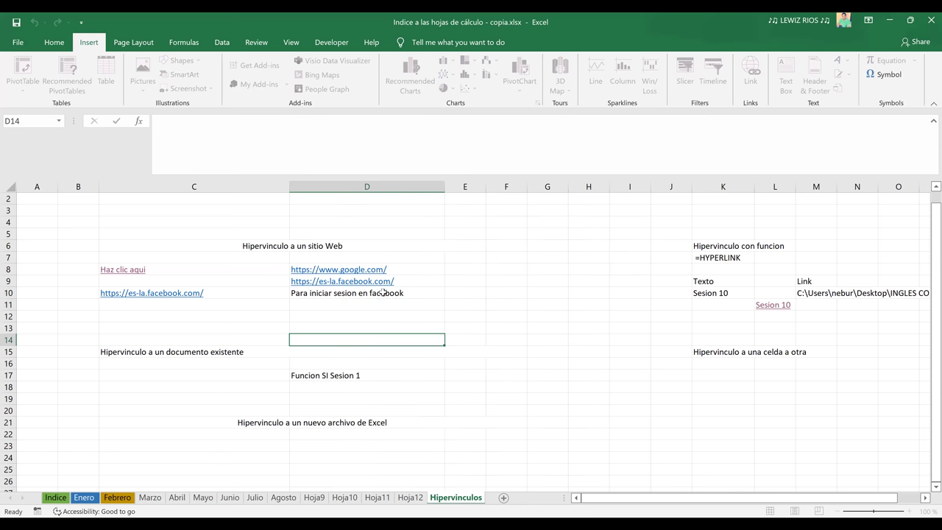
right_click(382, 293)
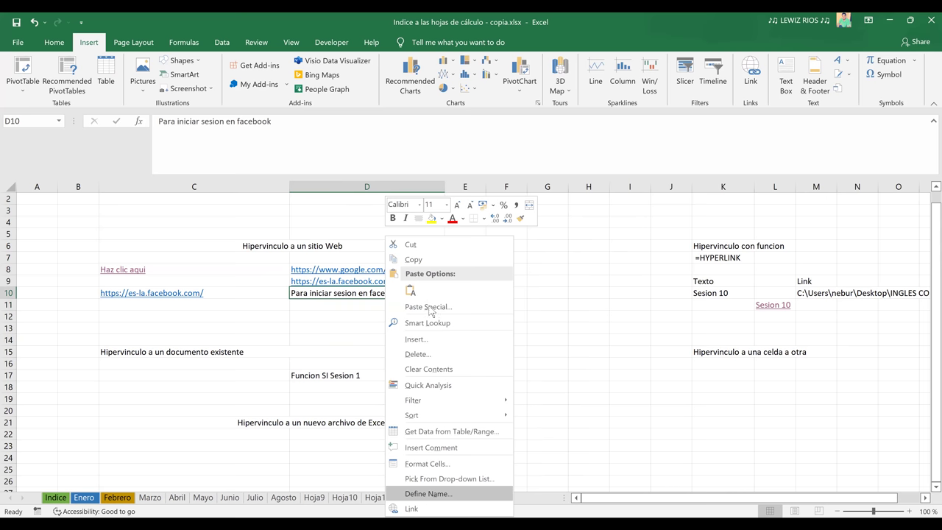
key("ctrl+k")
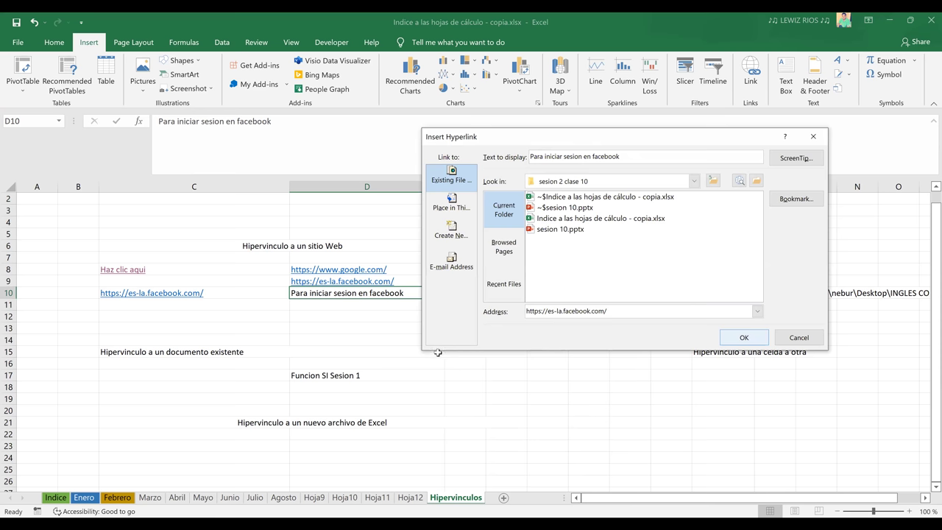
key("Return")
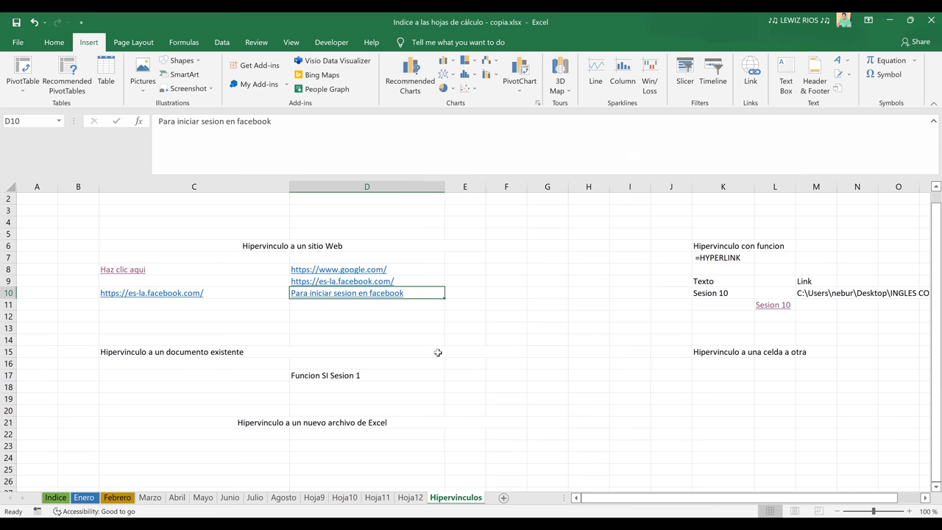
left_click(438, 353)
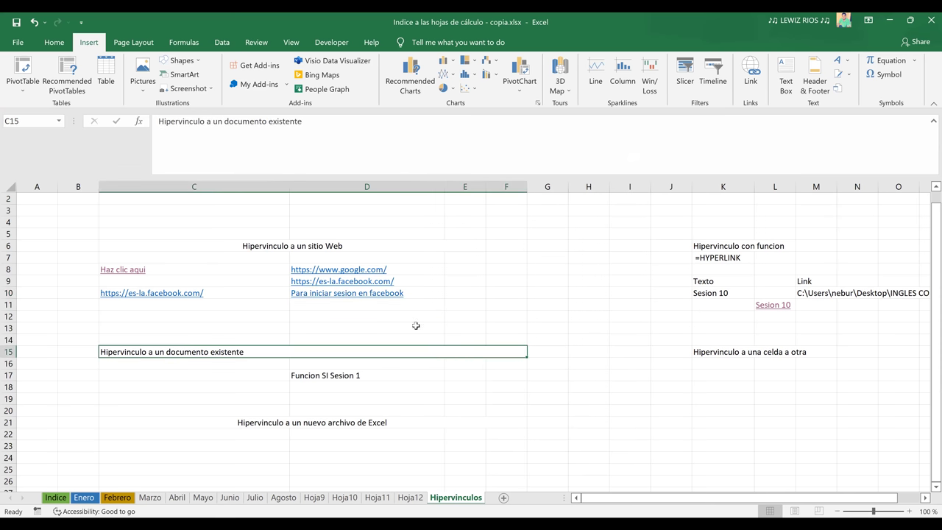
left_click(416, 325)
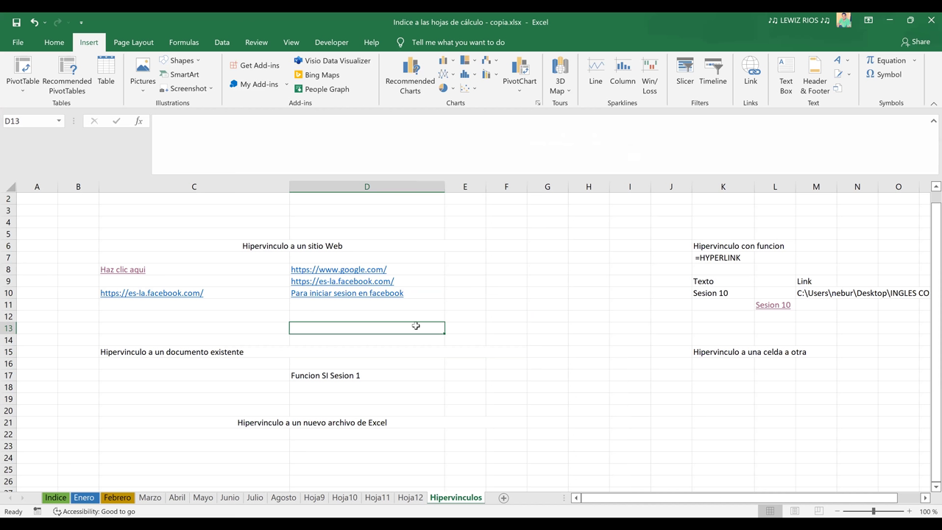
- On the Hoja9 sheet, enter "Inicio" in cell A2 and link it to cell A1 of the Indice sheet
left_click(314, 498)
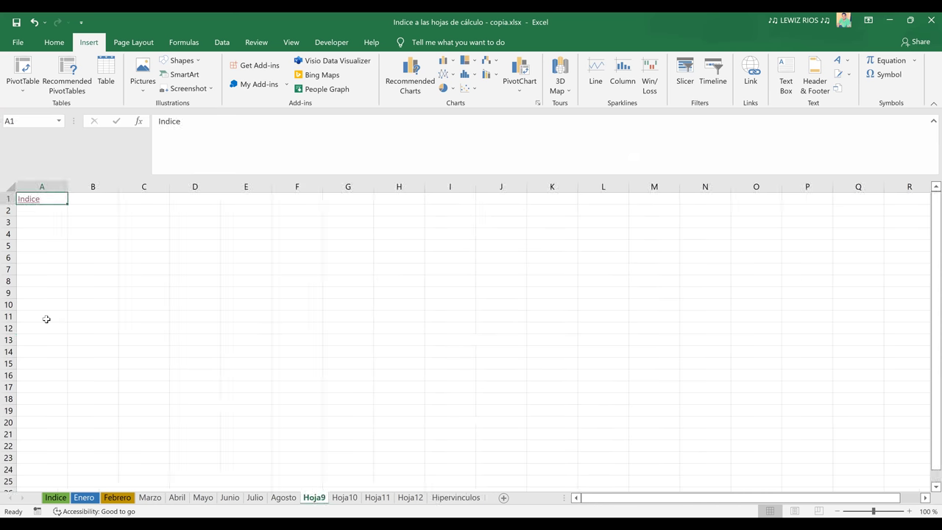
left_click(37, 213)
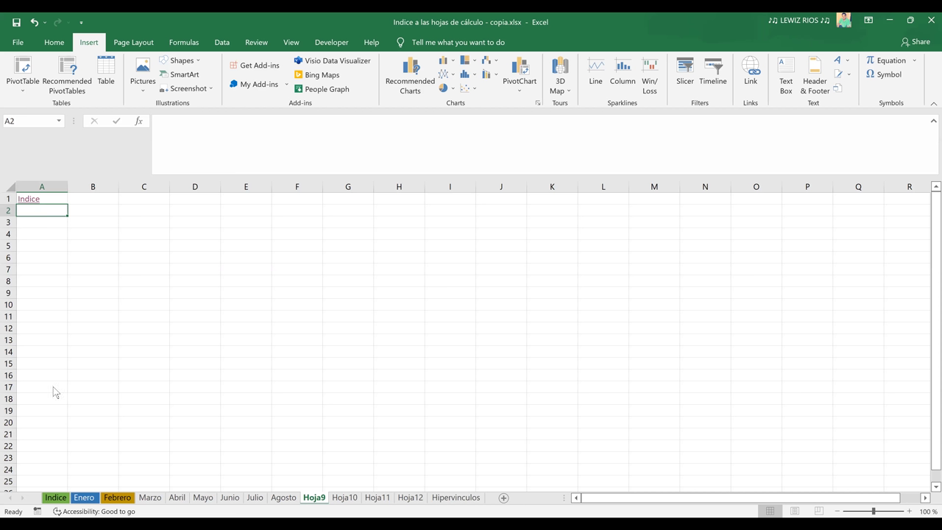
type("Inicio")
right_click(57, 489)
left_click(58, 483)
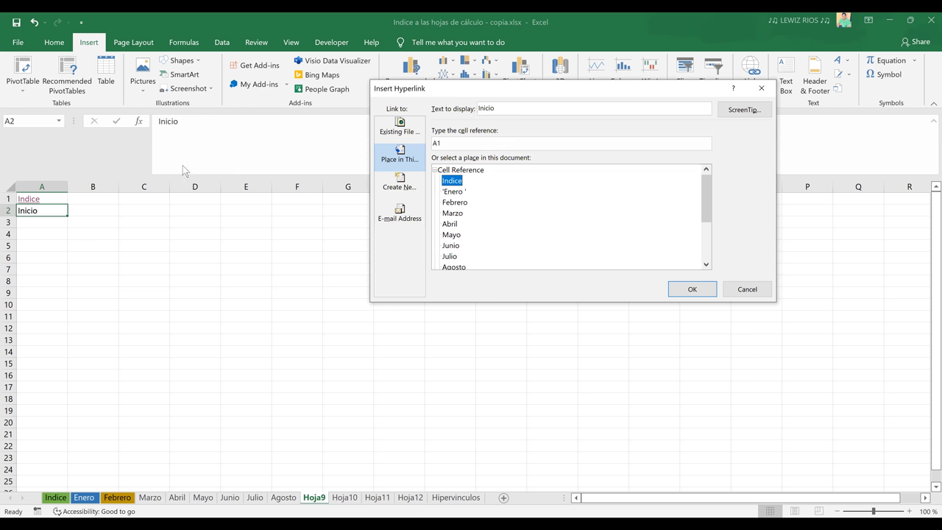
left_click(502, 109)
left_click(696, 290)
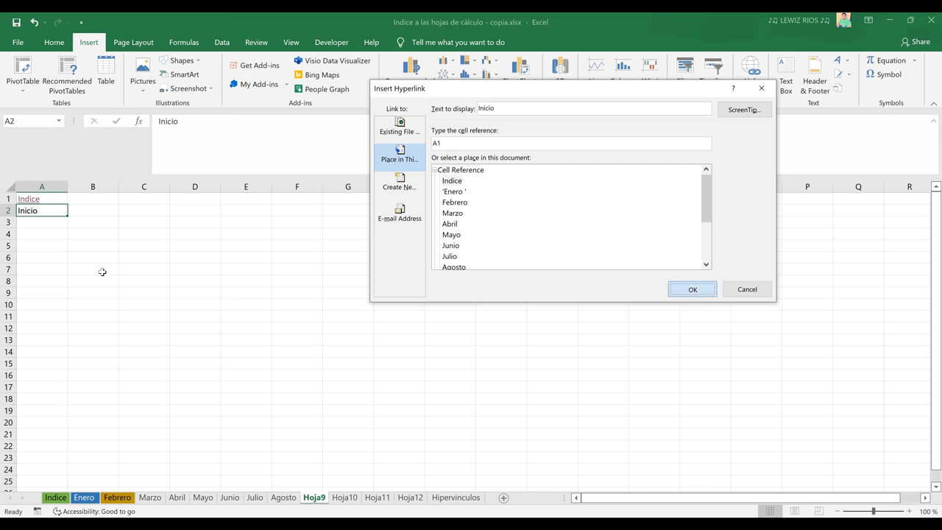
left_click(101, 272)
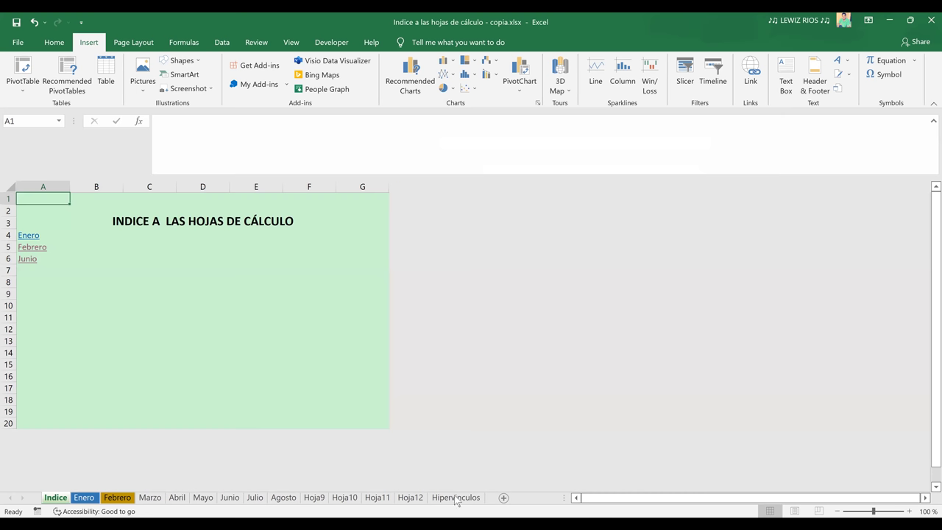
- Visit the Indice sheet, return to the Hipervinculos sheet and follow the Facebook link in cell D10 to test it
left_click(55, 498)
left_click(457, 498)
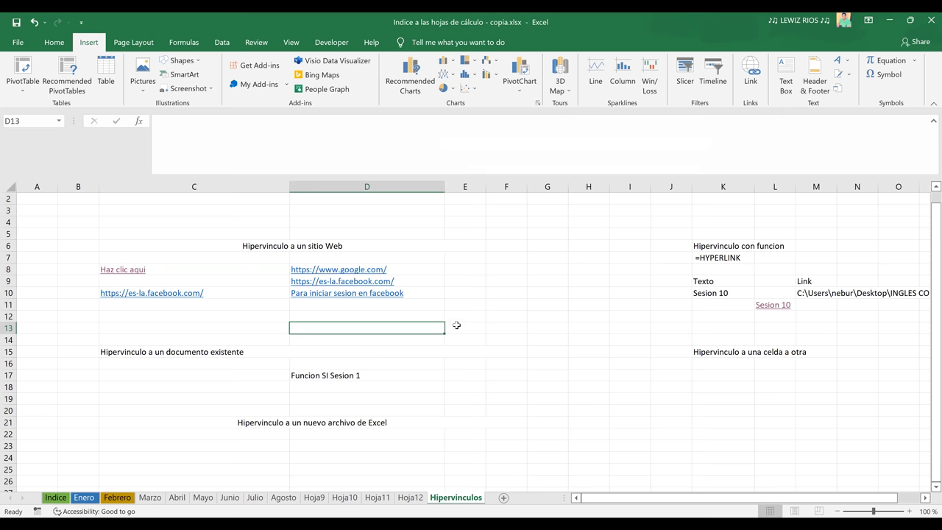
left_click(378, 302)
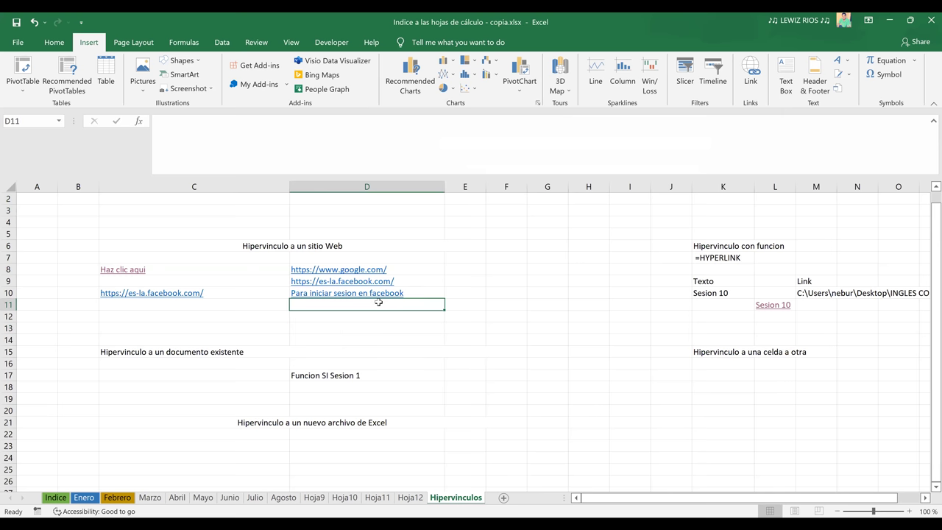
left_click(457, 294)
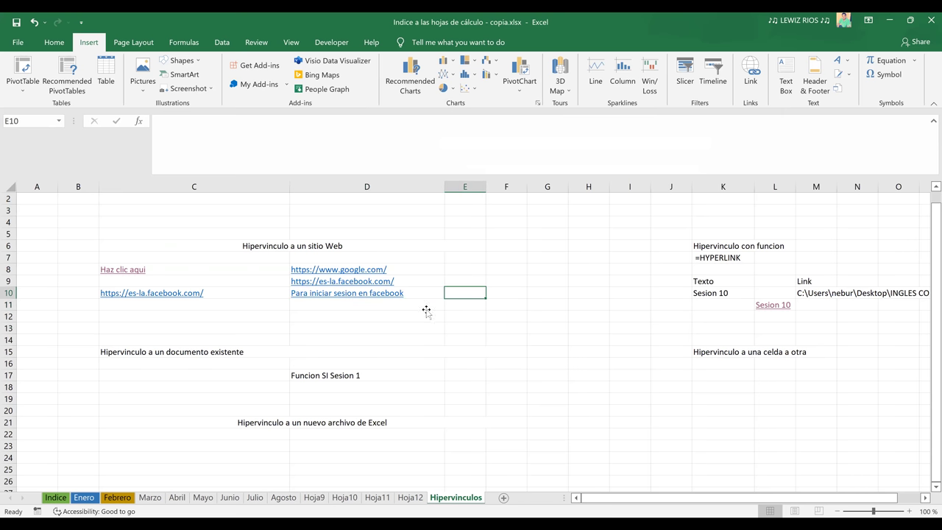
left_click(351, 317)
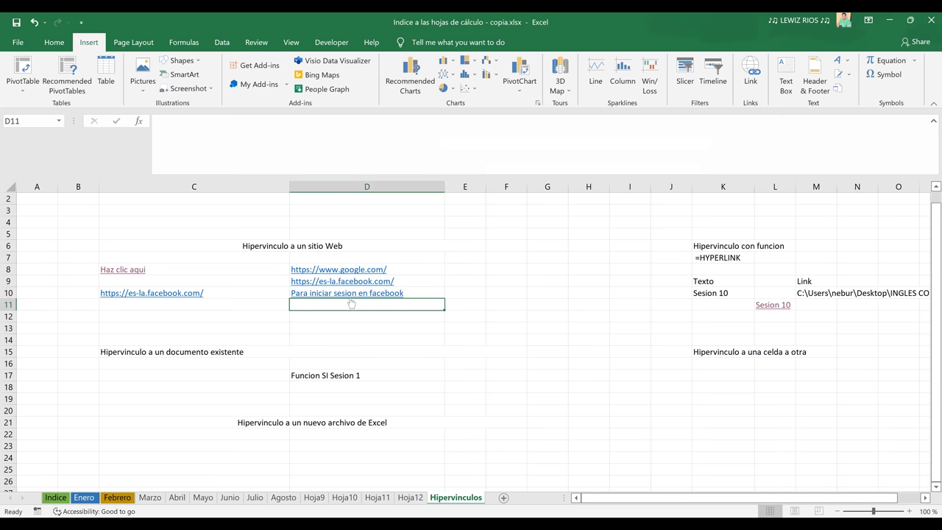
left_click(350, 296)
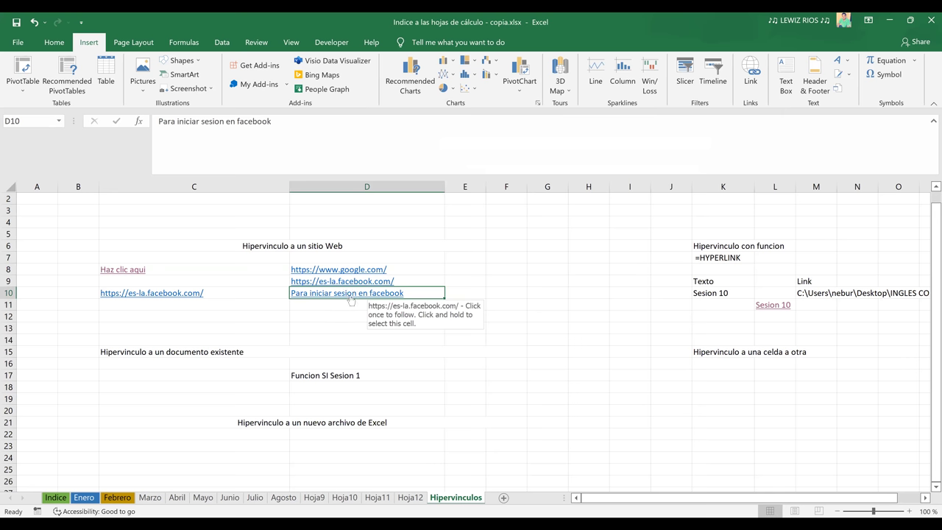
left_click(351, 299)
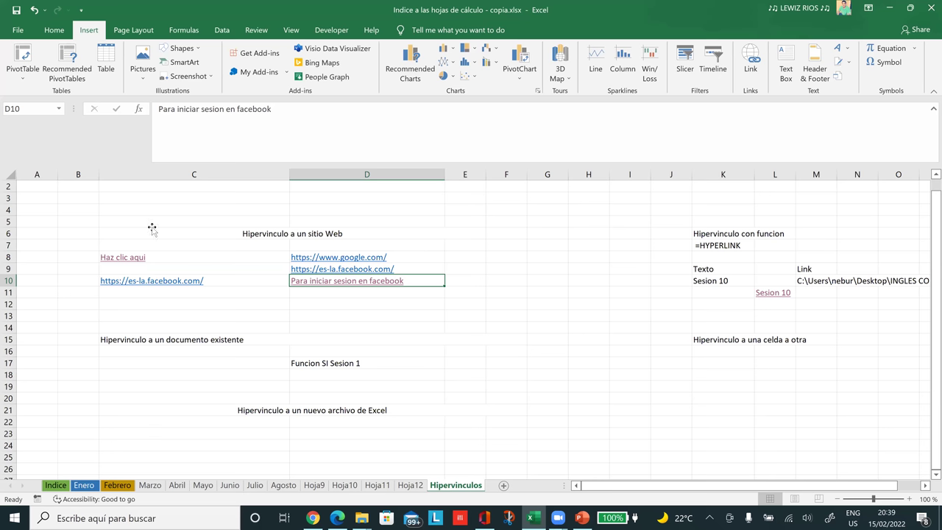
- Follow the "Haz clic aqui" link in cell C8 to test that it opens the Google website
key("ctrl+z")
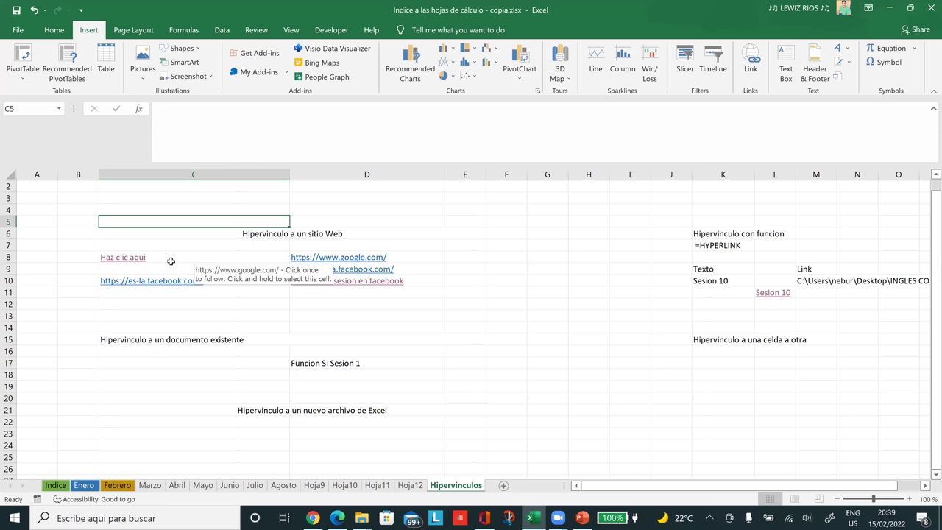
left_click(132, 259)
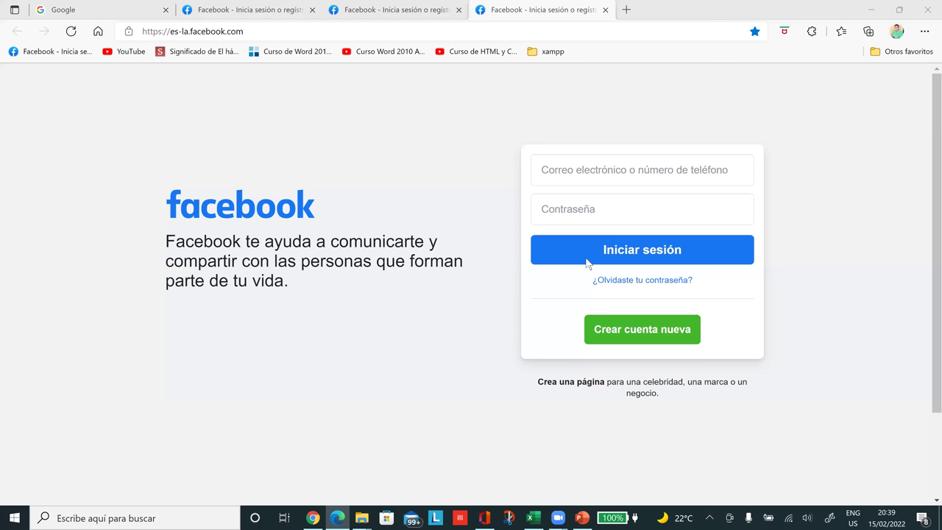
key("ctrl+t")
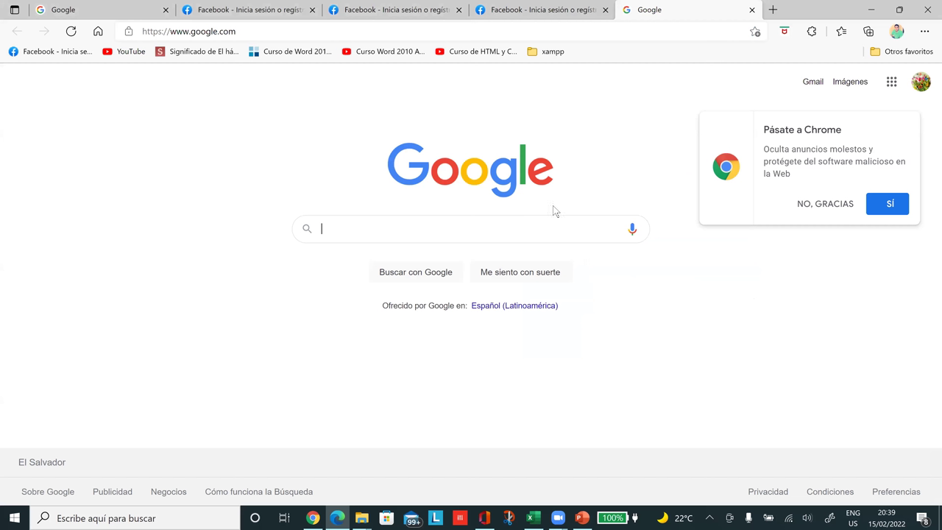
- Return to the workbook, follow the Facebook link in cell D10 to check the page's web address, and switch back to Excel
left_click(534, 520)
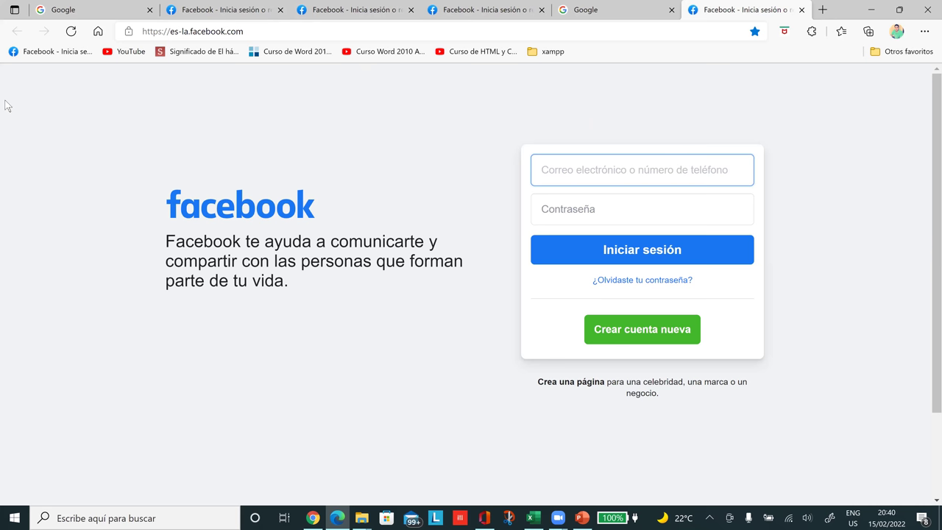
key("ctrl+l")
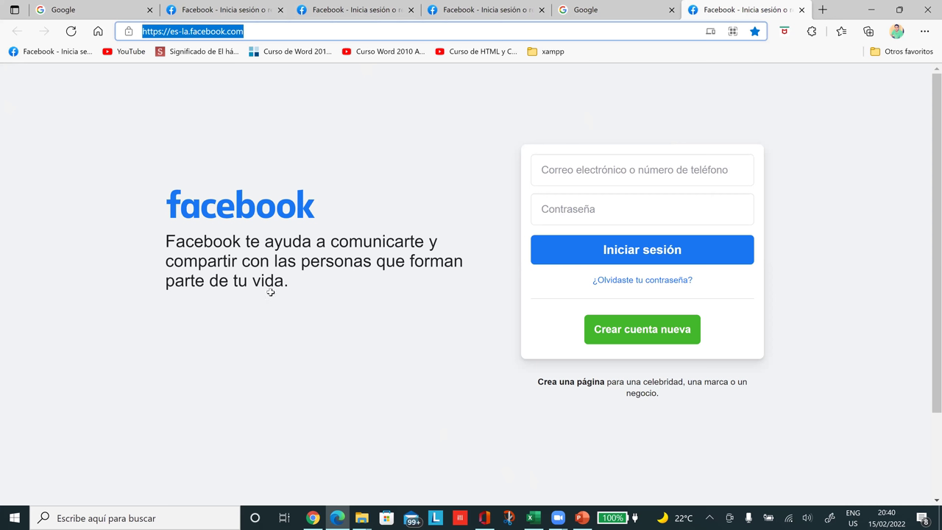
key("alt+Tab")
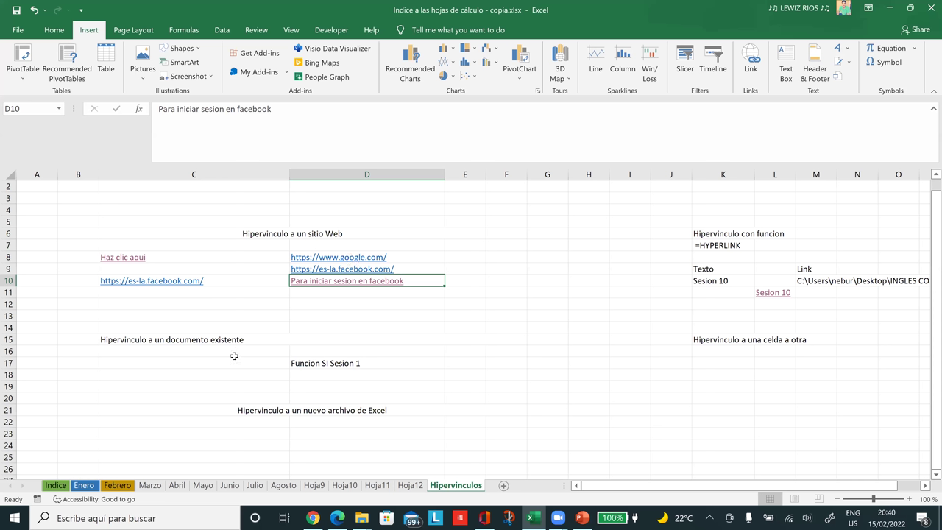
- Start a hyperlink to an existing file on the "Funcion SI Sesion 1" text in cell D17 and browse to the EXCEL INTERMEDIO folder
left_click(86, 490)
left_click(309, 366)
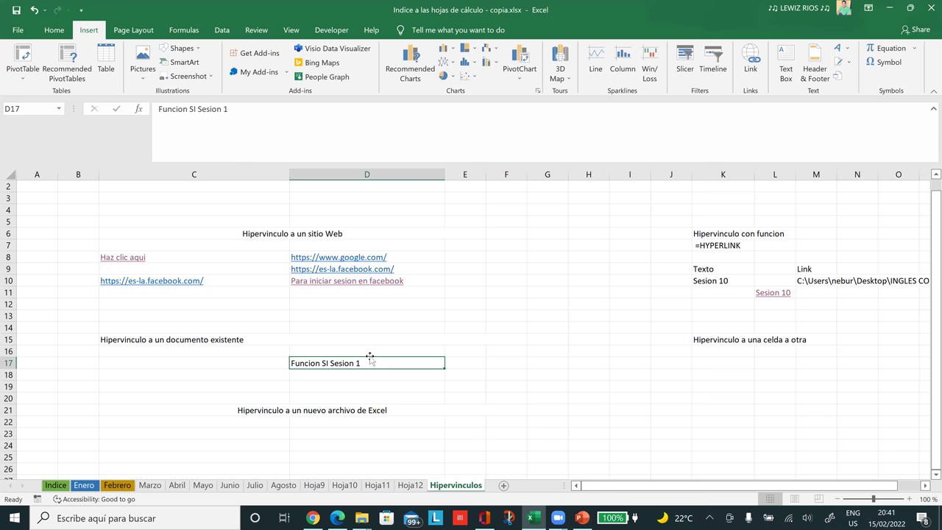
left_click(319, 371)
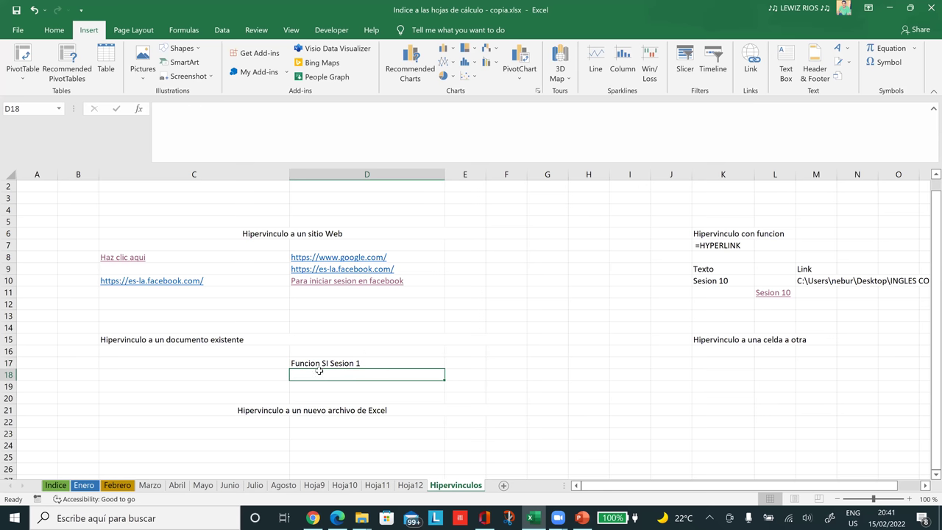
left_click(358, 363)
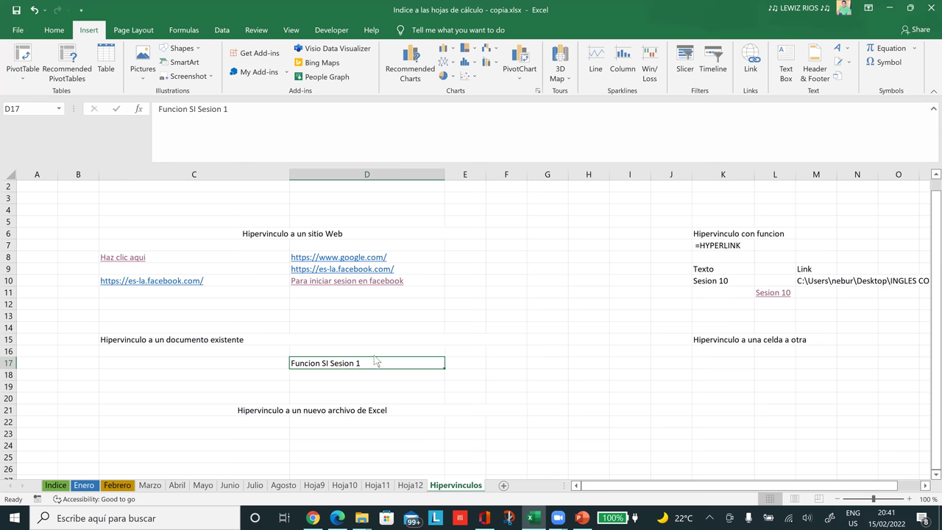
key("ctrl+k")
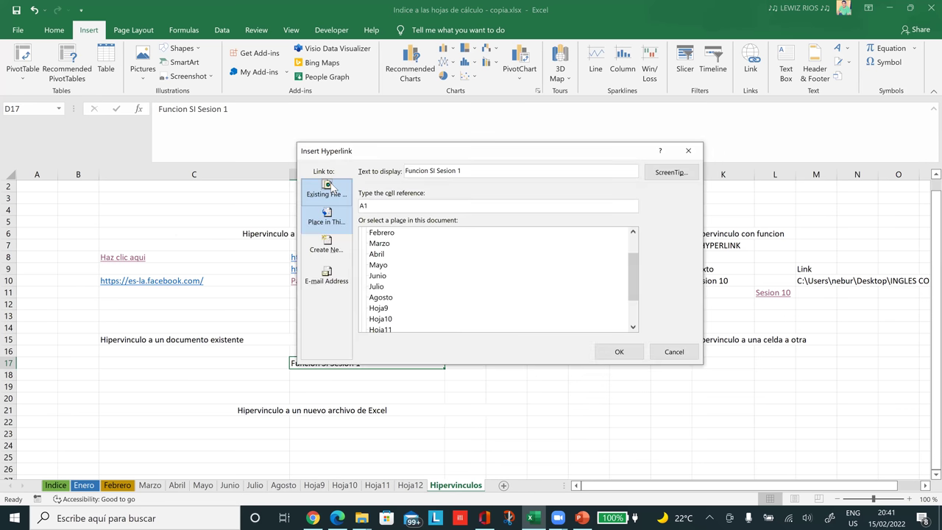
left_click(330, 186)
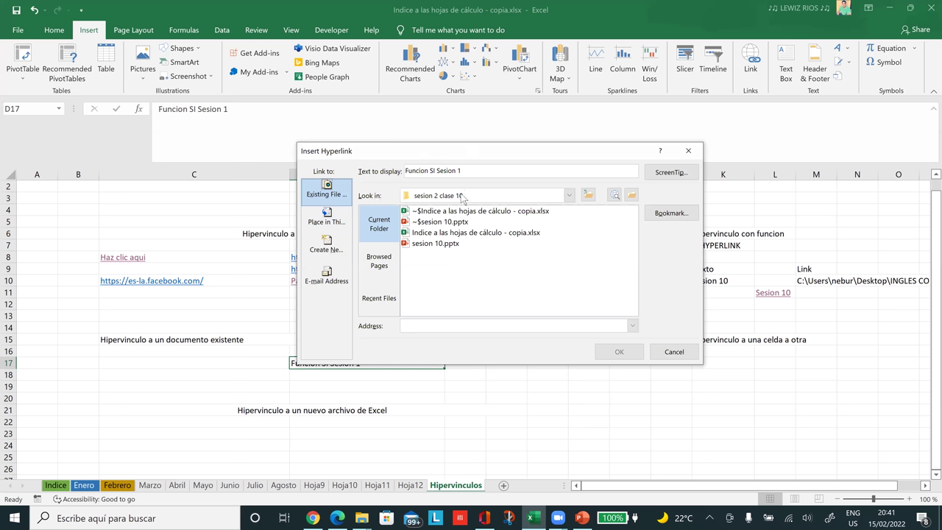
left_click(587, 197)
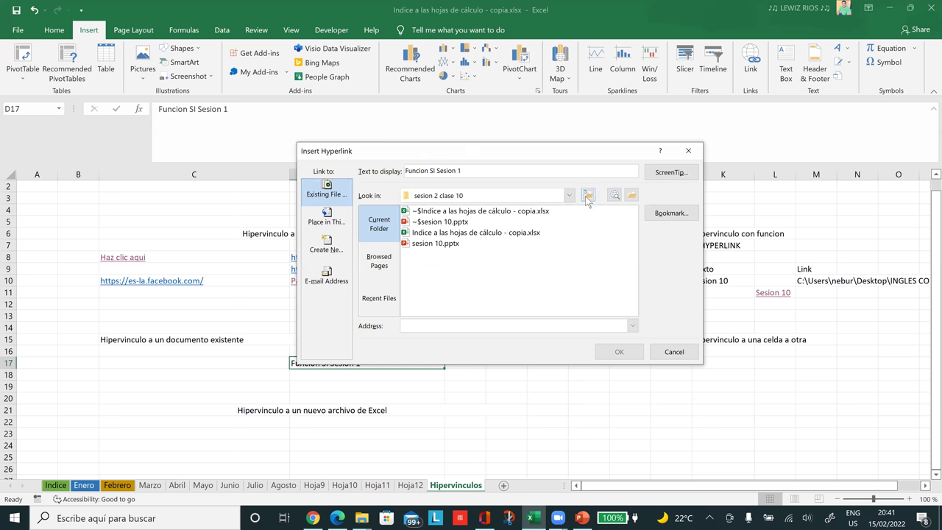
left_click(588, 197)
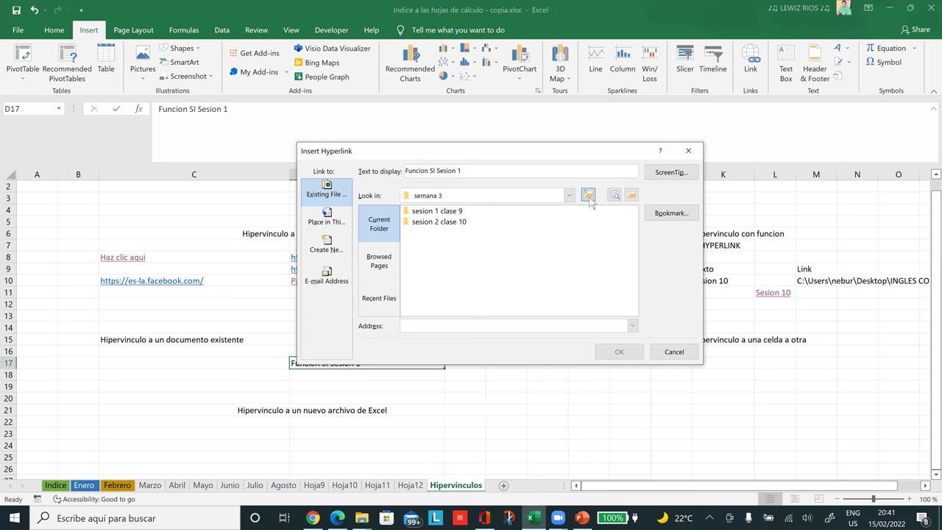
left_click(589, 197)
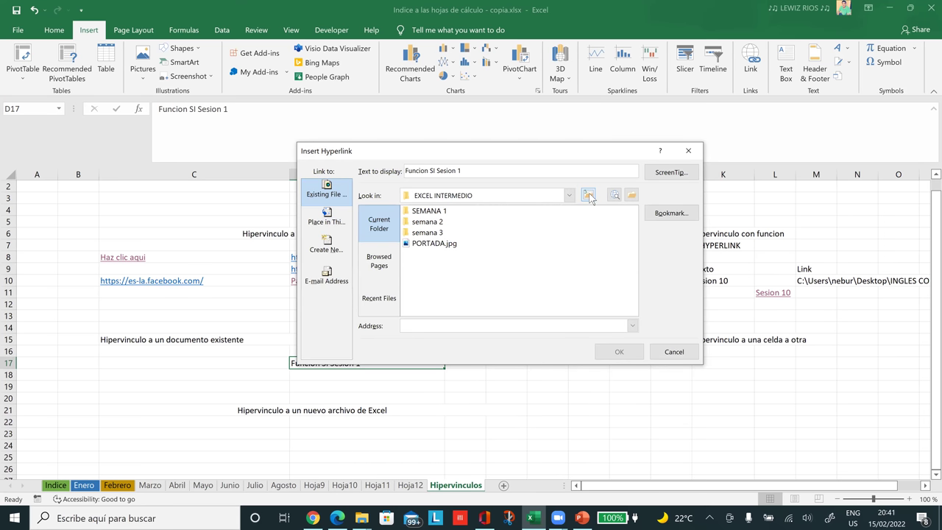
left_click(571, 197)
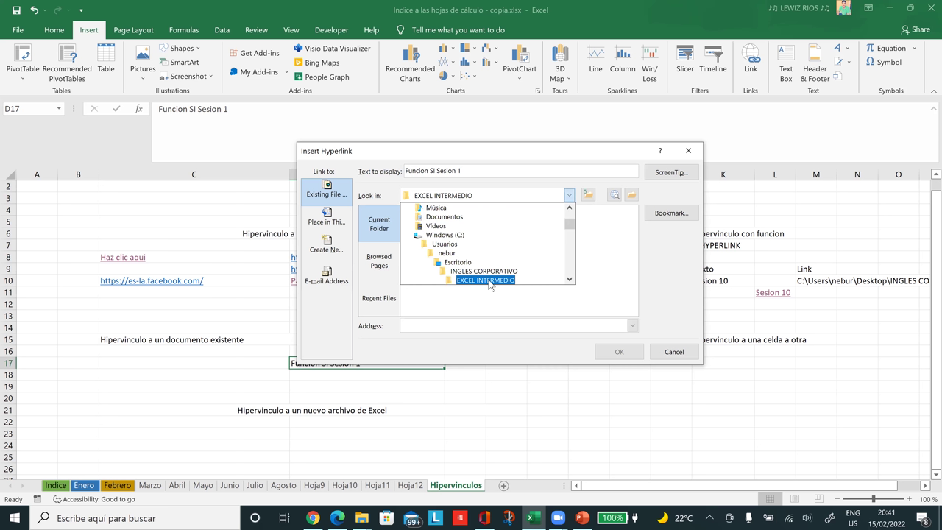
left_click(472, 279)
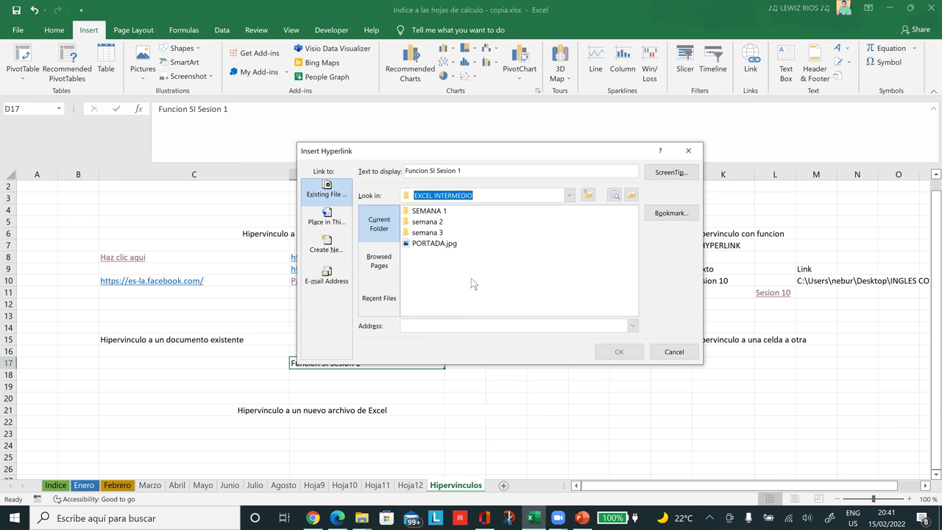
- Link the cell to Función SI - copia.xlsx in the SEMANA 1\sesion 1 folder, keeping its display text
double_click(430, 211)
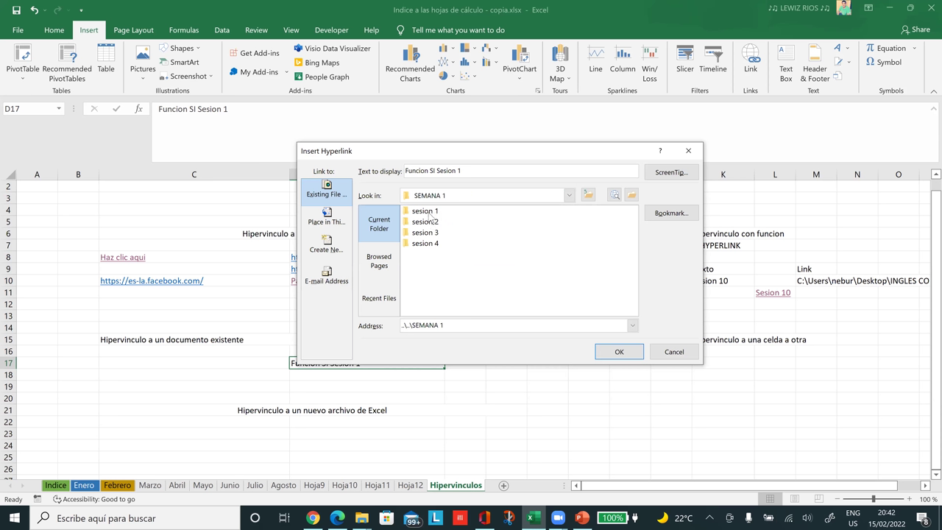
double_click(430, 213)
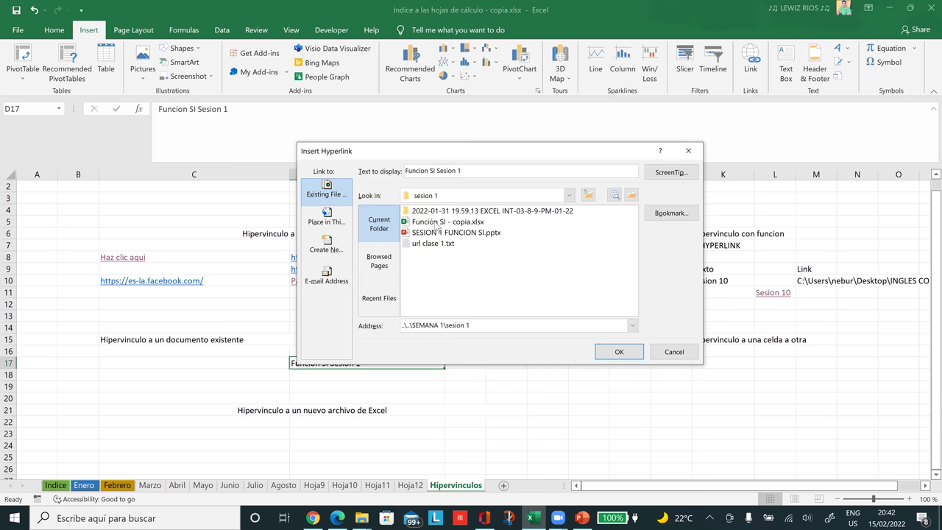
left_click(438, 223)
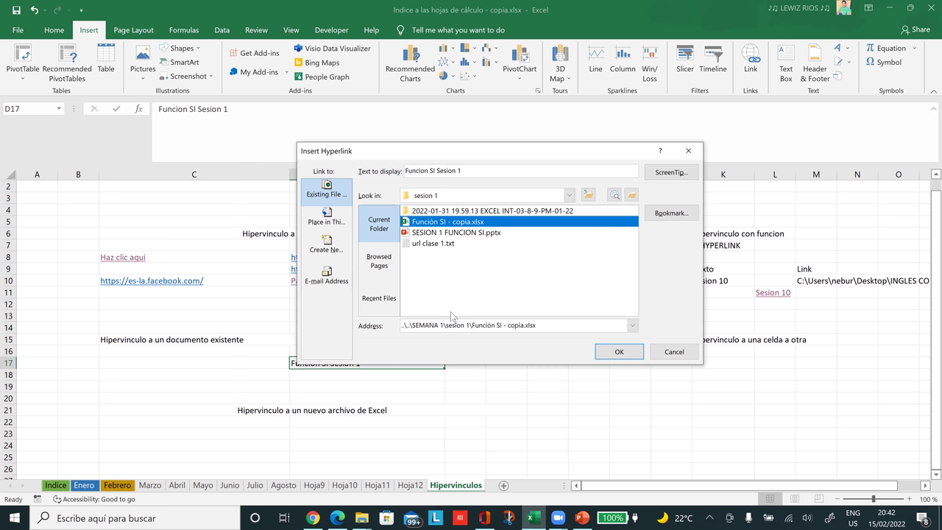
left_click(476, 171)
left_click_drag(483, 150, 577, 131)
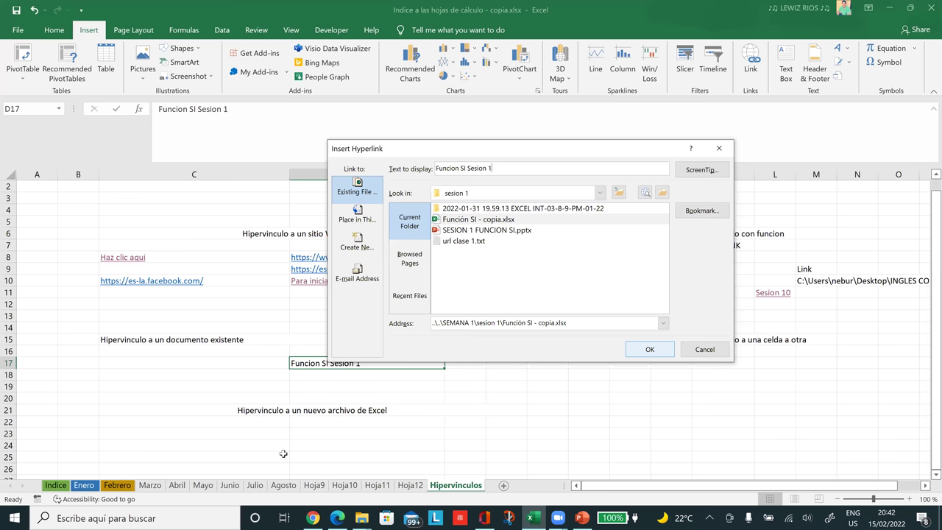
key("Return")
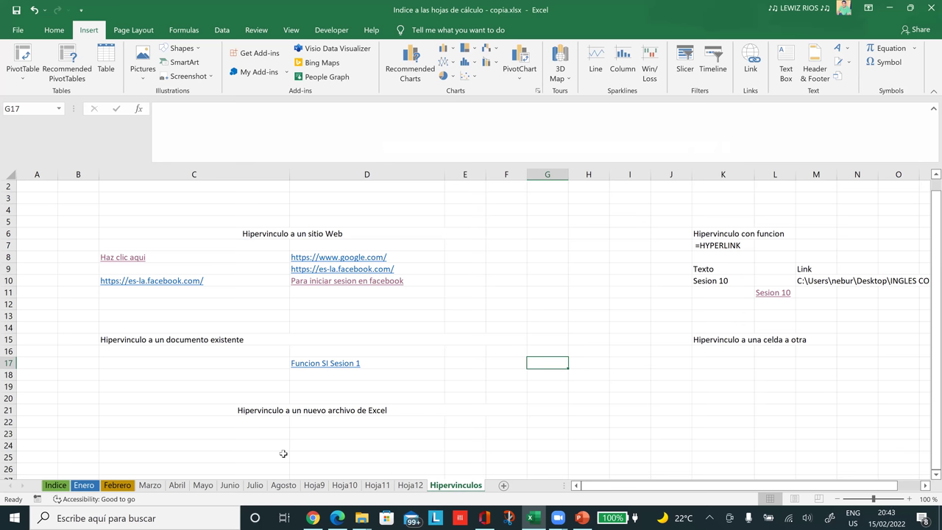
- Follow the "Funcion SI Sesion 1" link in cell D17 to test it and minimize the opened workbook
left_click(405, 353)
left_click(352, 364)
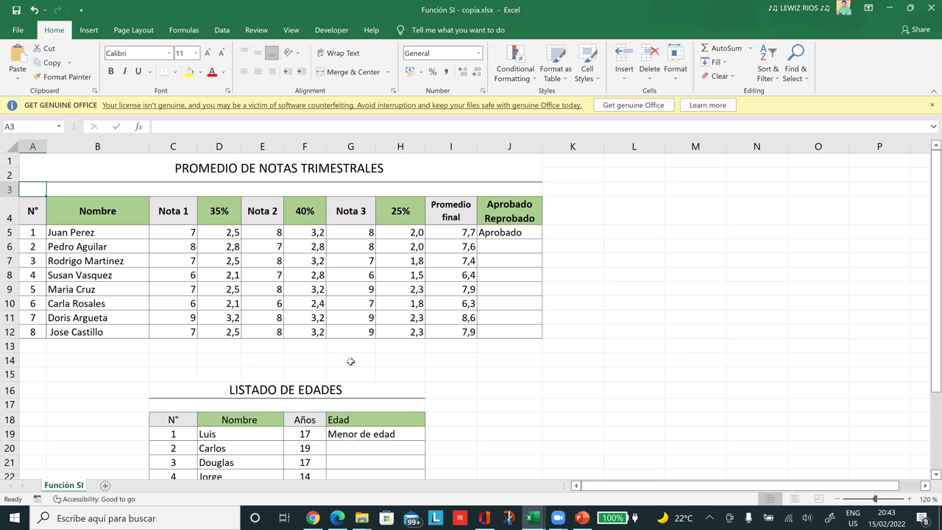
left_click(933, 106)
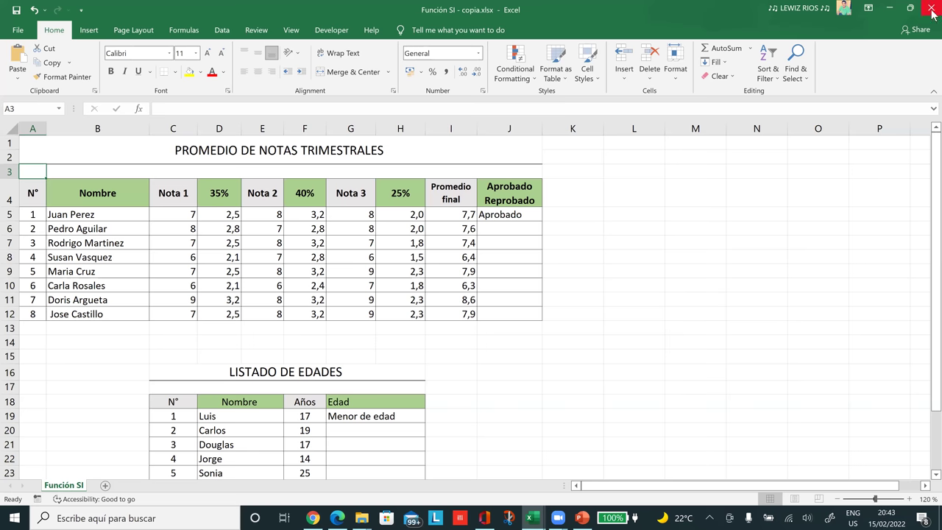
left_click(890, 8)
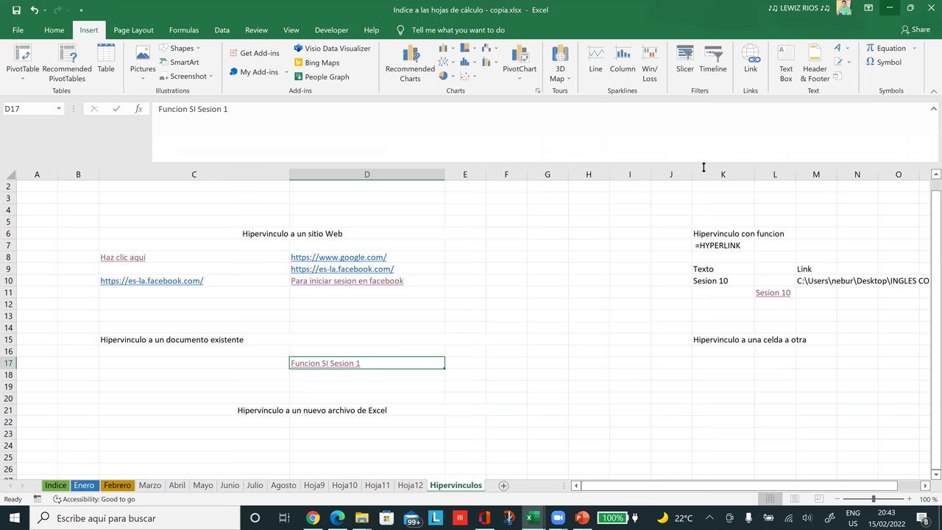
left_click(530, 398)
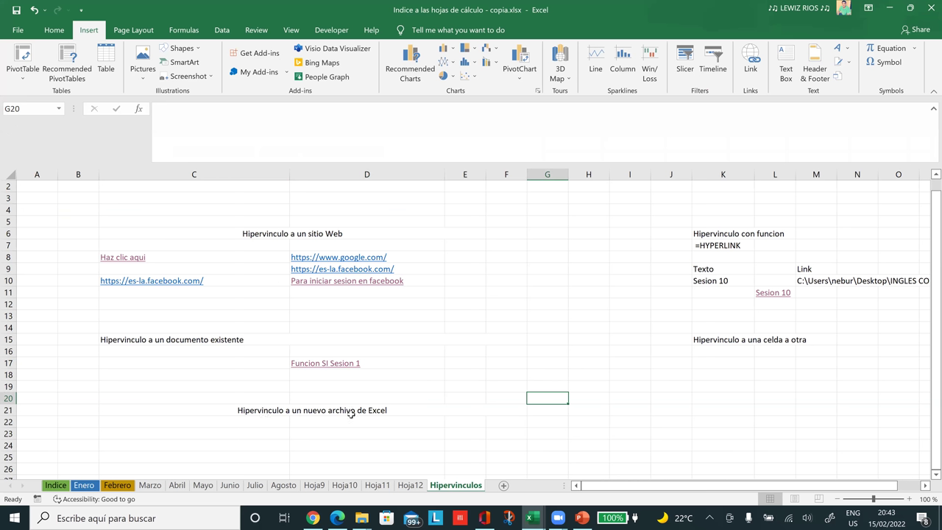
- Start a hyperlink to a new document named "Base de Datos" on the "Hipervinculo a un nuevo archivo de Excel" heading in cell C21
left_click(266, 425)
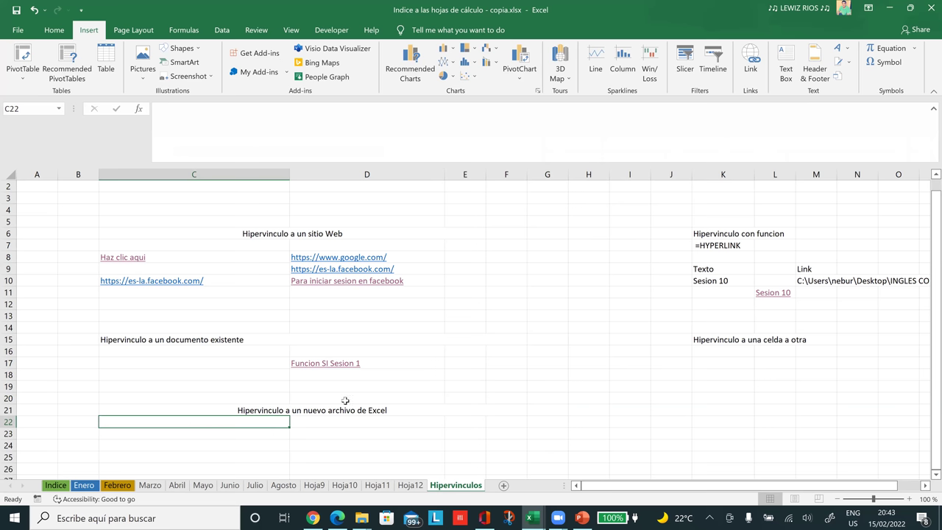
left_click(303, 412)
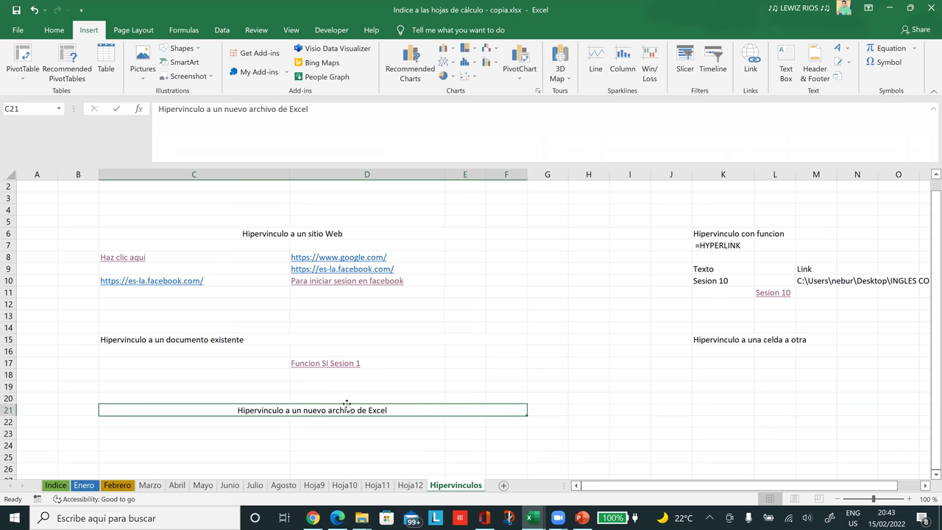
key("ctrl+k")
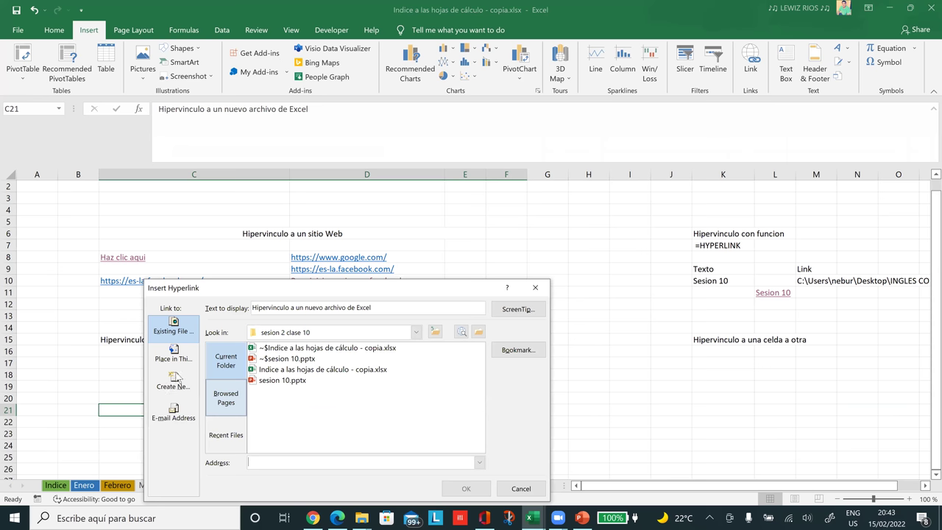
left_click(175, 377)
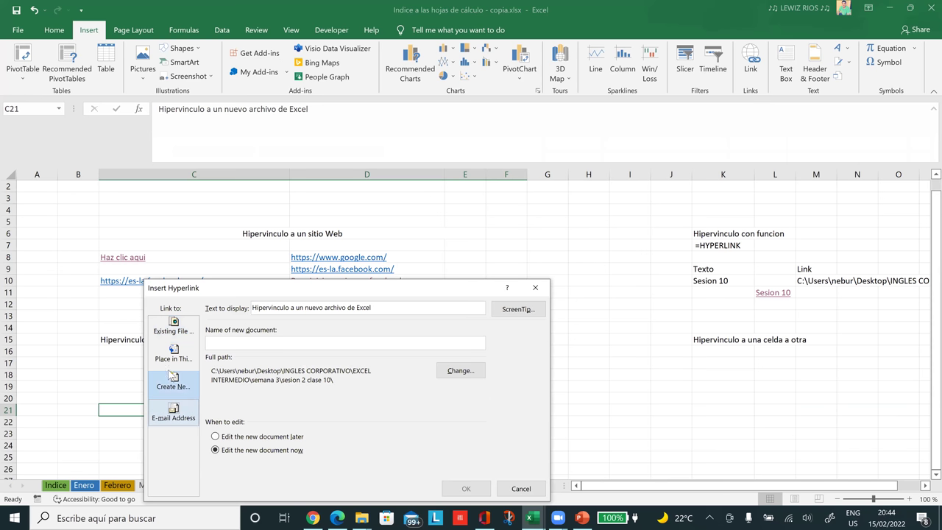
left_click(269, 340)
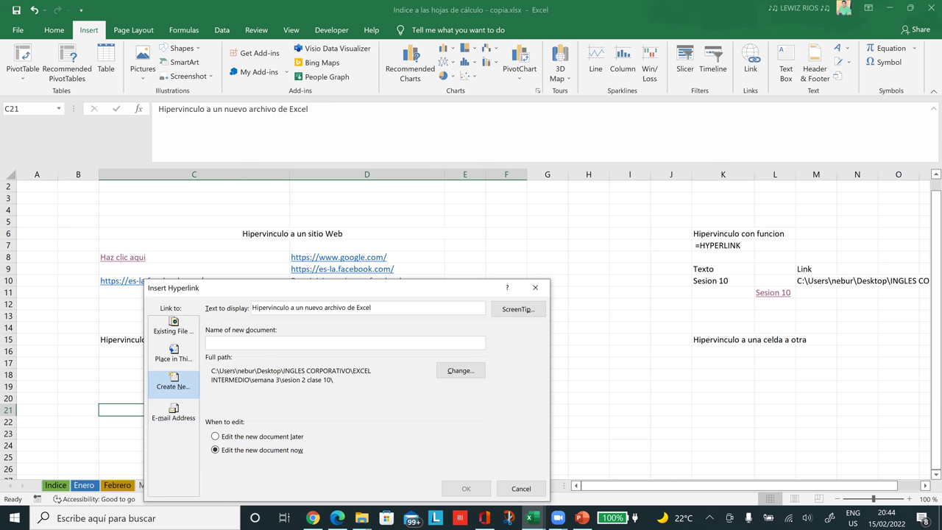
type("Base de Datos")
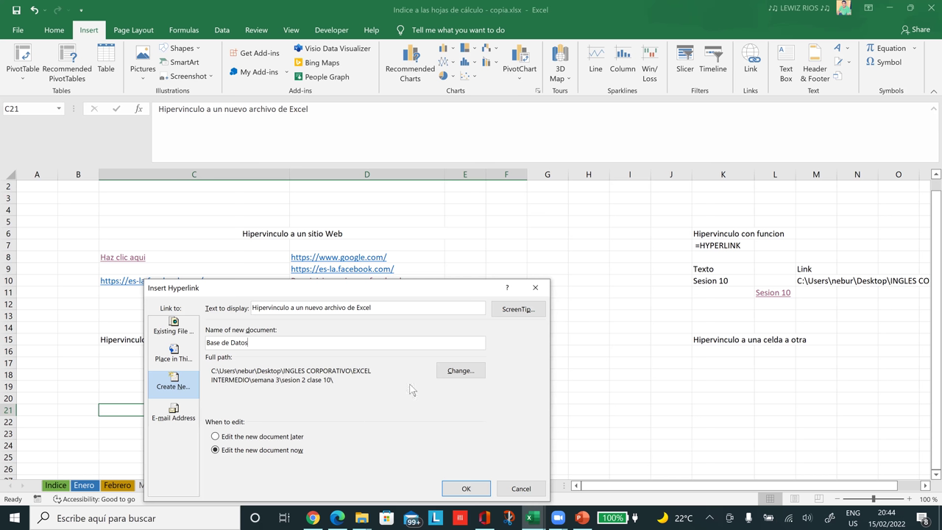
- Change the new document's location, creating a folder named "Hipervinculo" inside sesion 2 clase 10
left_click(465, 371)
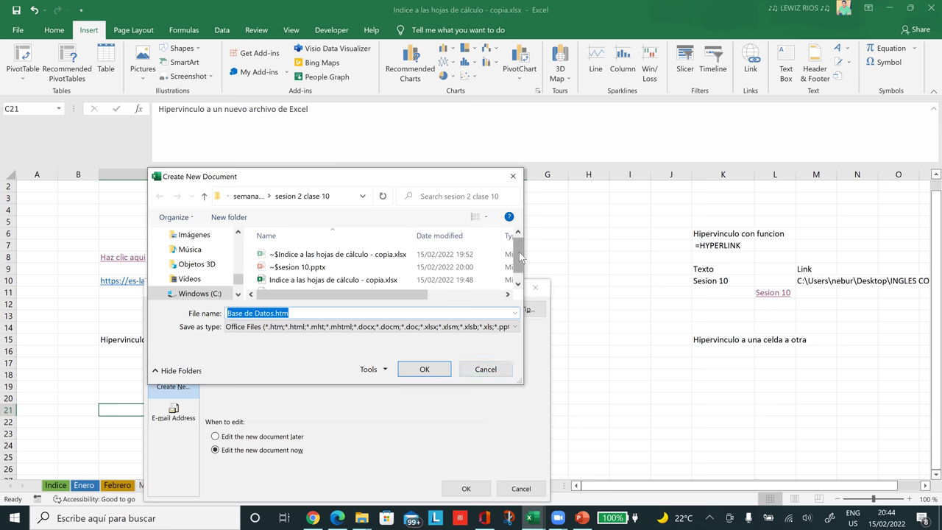
left_click(518, 283)
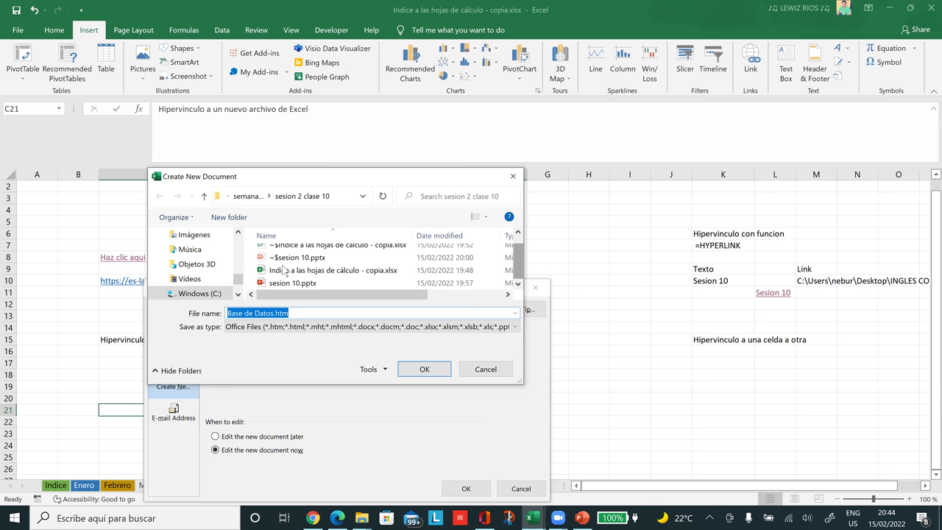
scroll(284, 271, "up", 1)
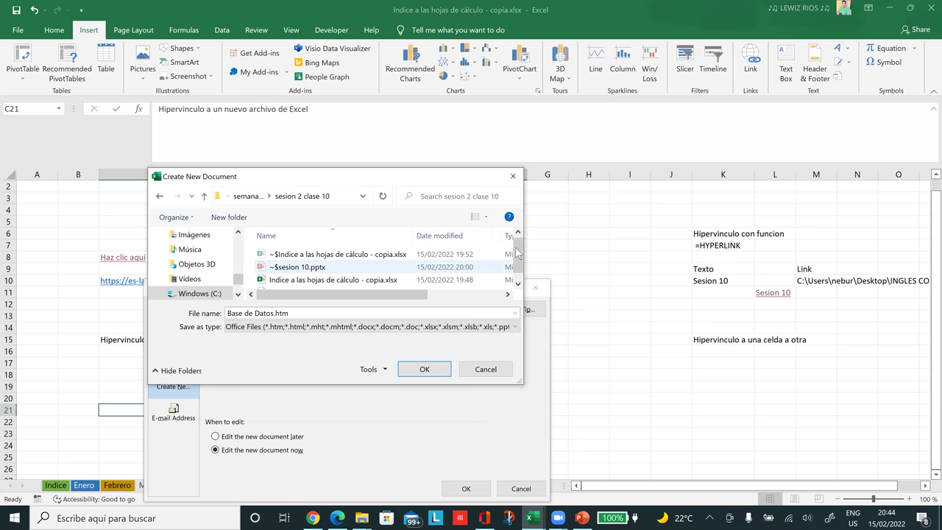
scroll(522, 253, "up", 1)
scroll(283, 245, "down", 1)
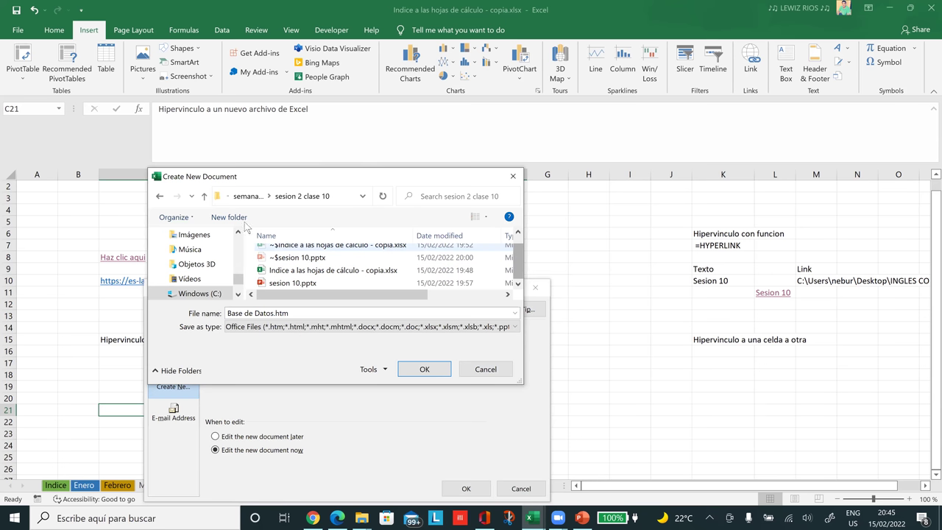
left_click(229, 217)
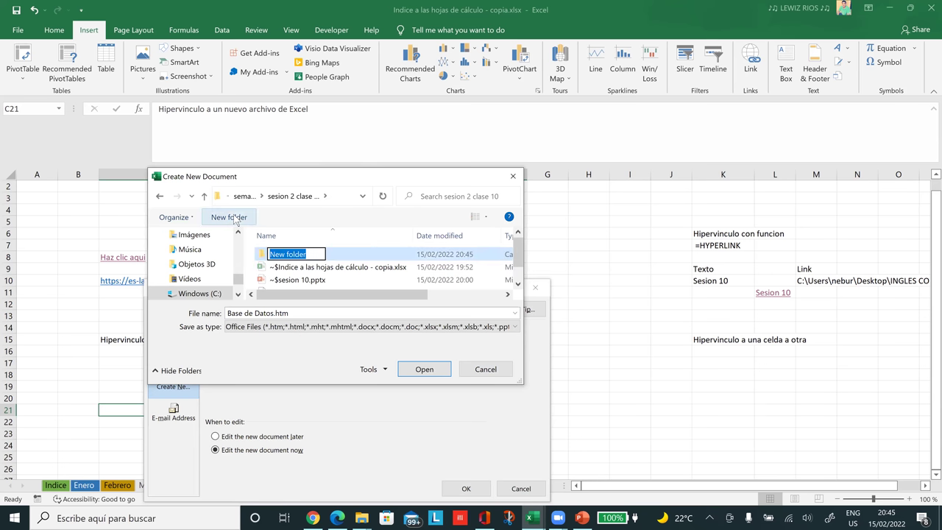
type("Hip")
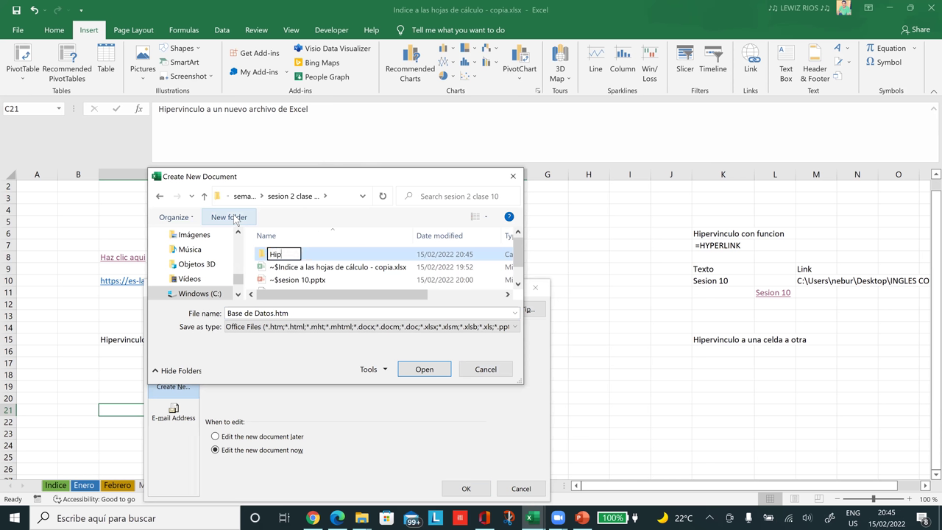
type("ervinculo")
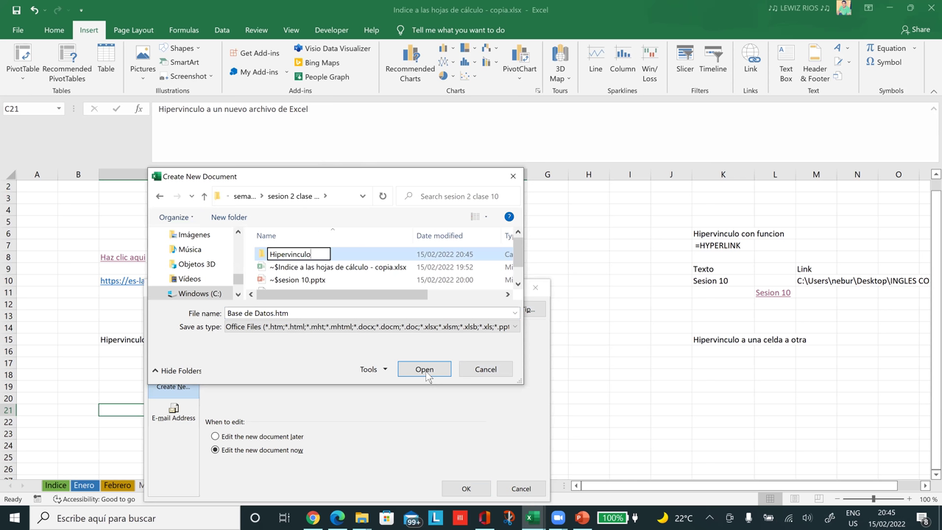
- Place Base de Datos.htm in the Hipervinculo folder and create the link on cell C21, agreeing to make an empty file
left_click(425, 370)
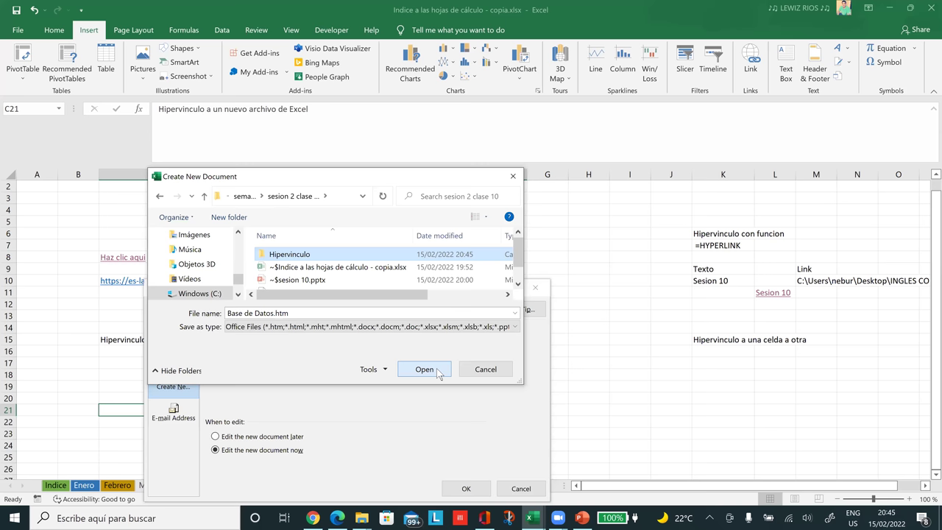
left_click(438, 371)
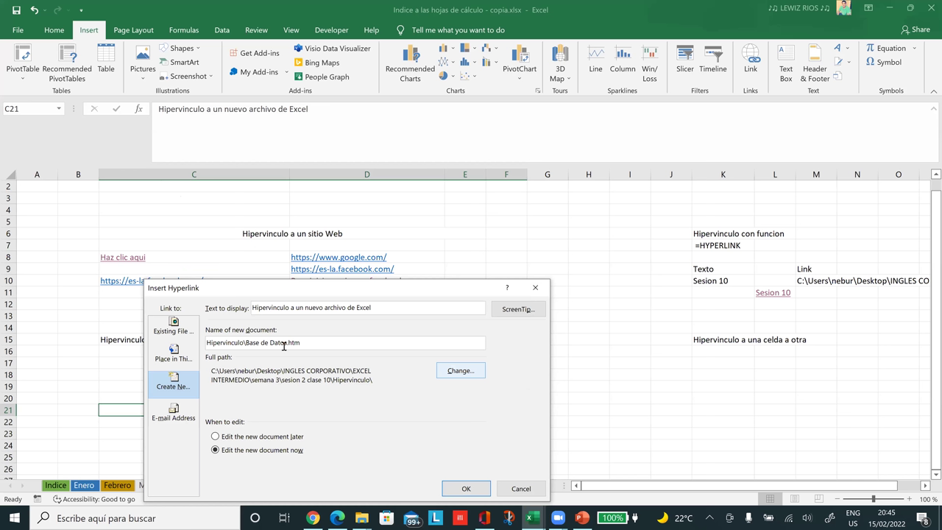
left_click(464, 490)
left_click(466, 490)
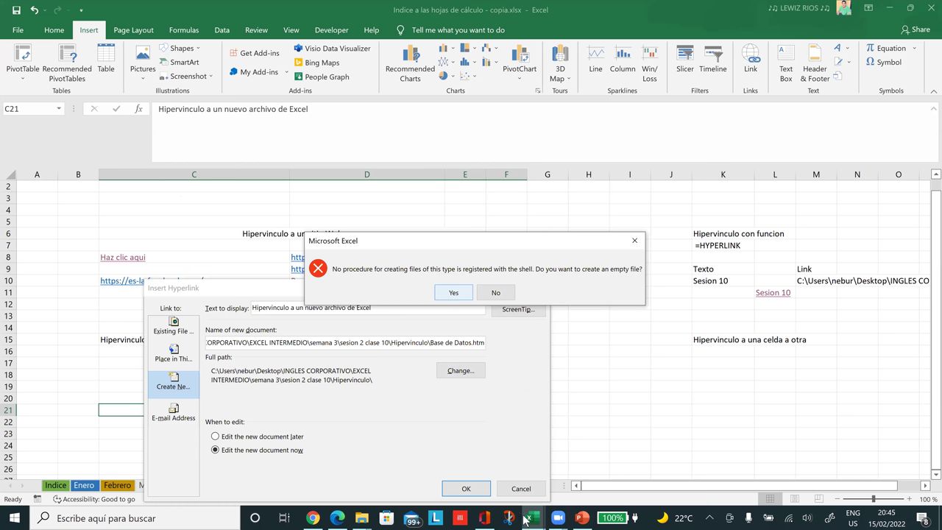
mouse_move(530, 519)
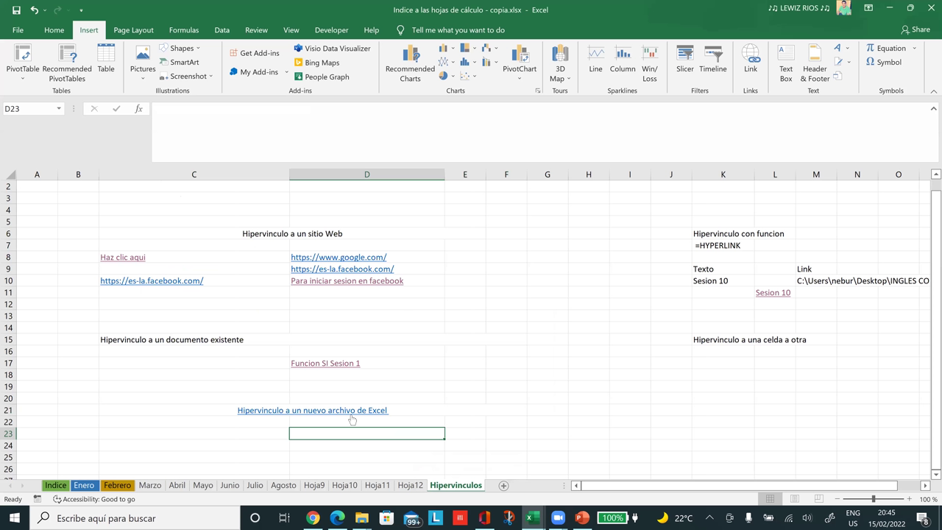
- Follow the link in cell C21 to test it, close the opened browser tab and return to the index workbook
left_click(352, 415)
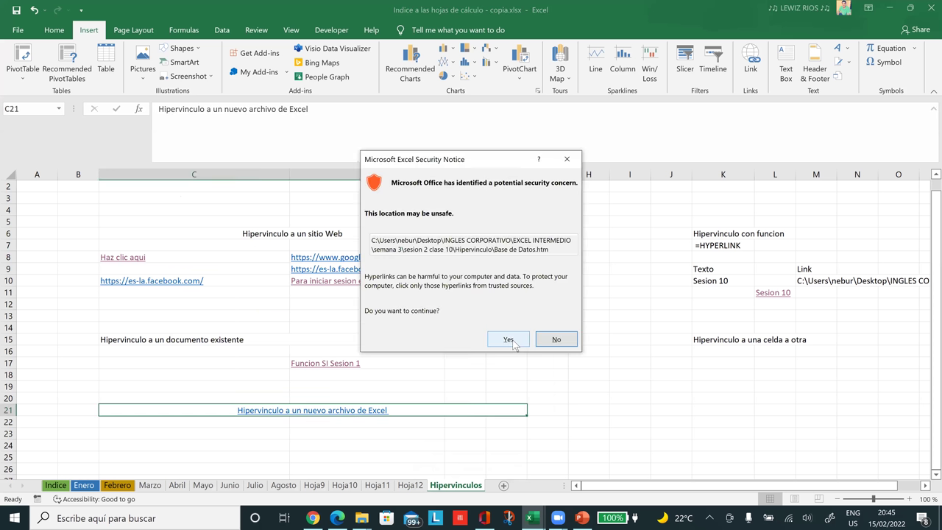
left_click(509, 340)
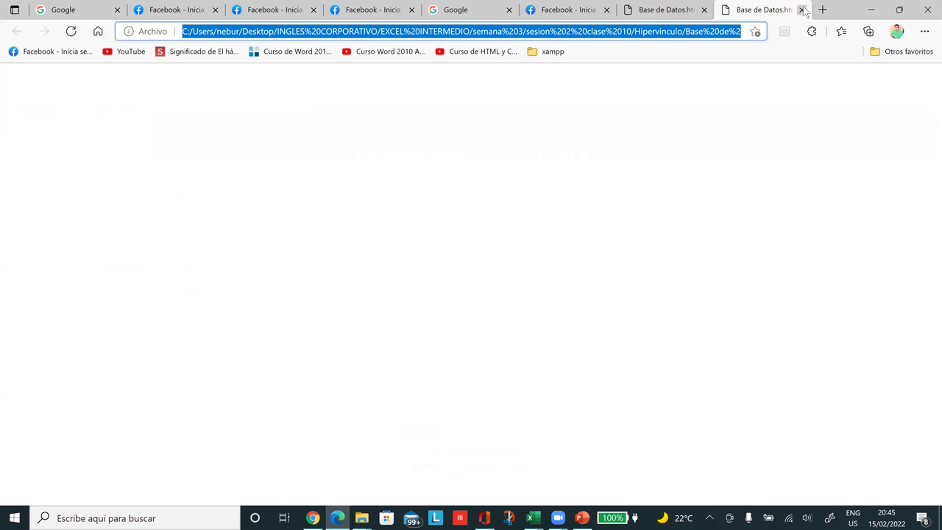
left_click(802, 9)
left_click(533, 520)
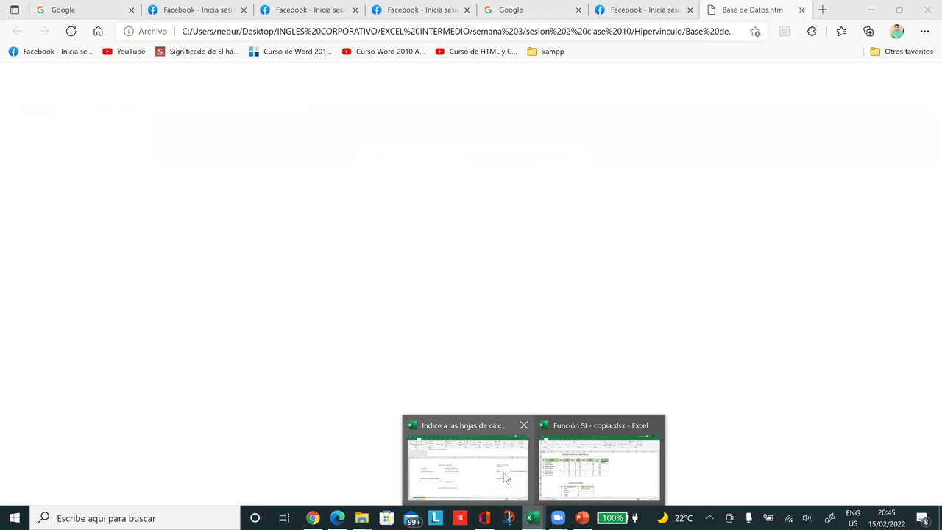
- Remove the hyperlink from cell C21 and start another one to a new document named "Base de Datos"
right_click(349, 411)
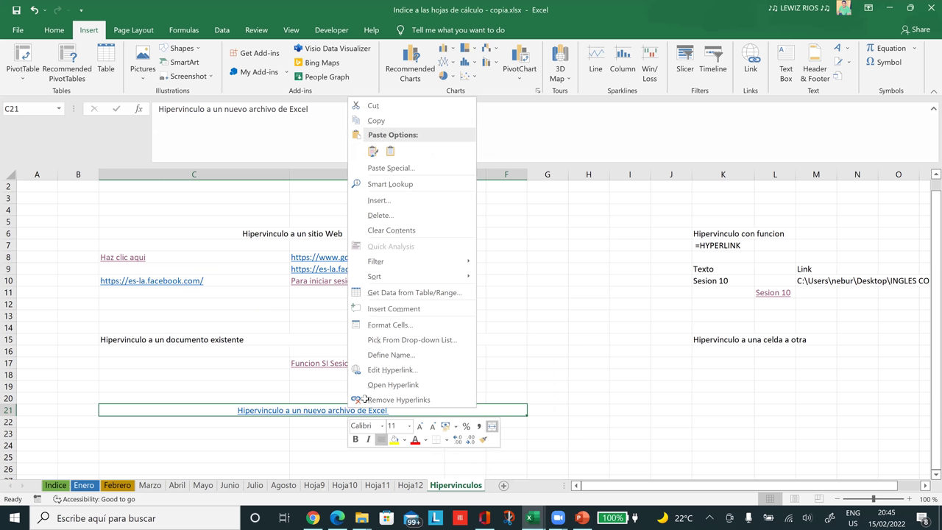
key("r")
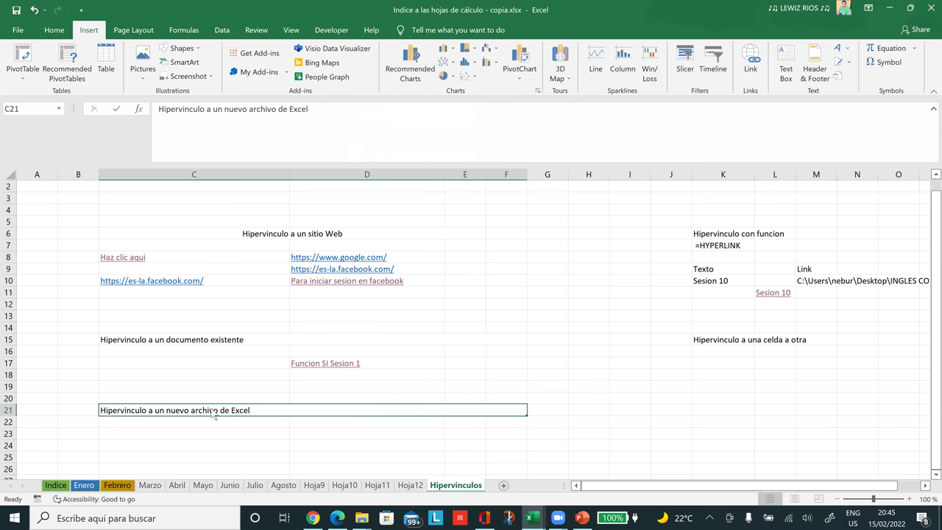
key("ctrl+k")
left_click(53, 386)
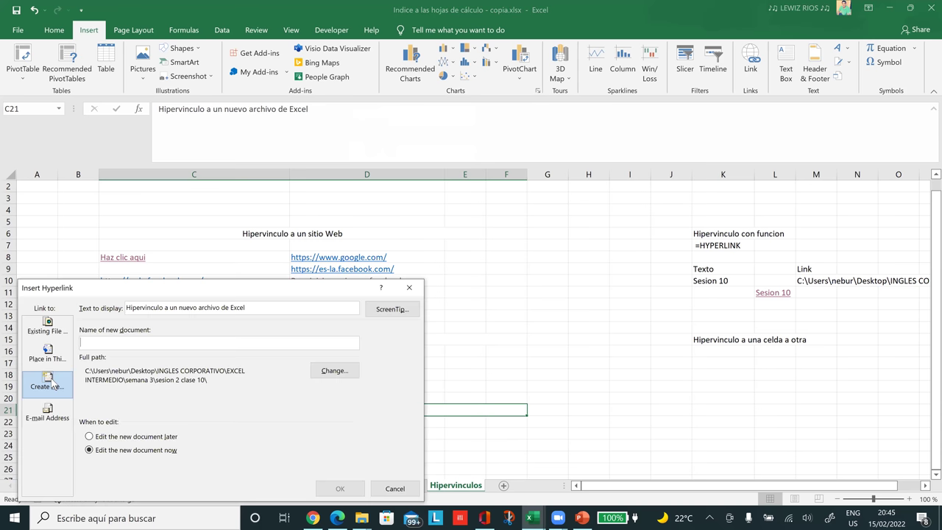
left_click(148, 344)
type("Base de Datos")
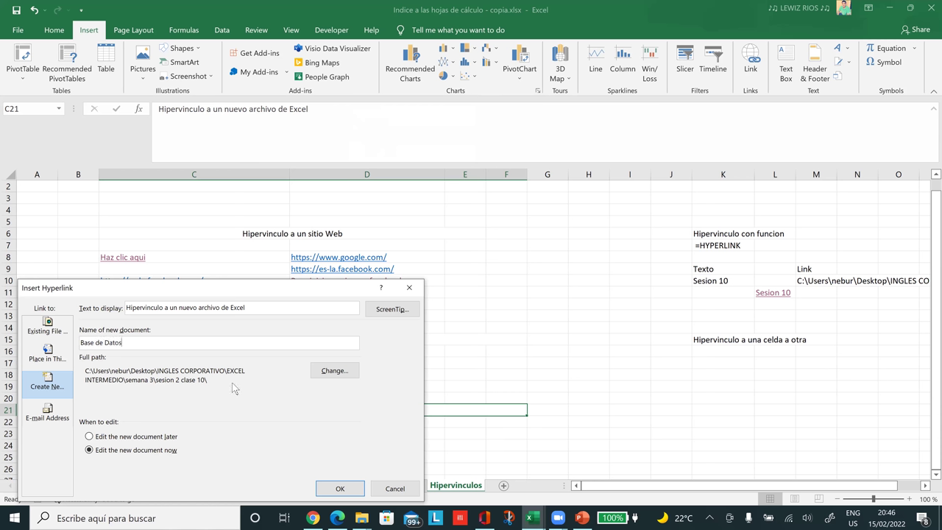
- Change the new document's location to the Hipervinculo folder and set the file type to All Files
left_click(343, 374)
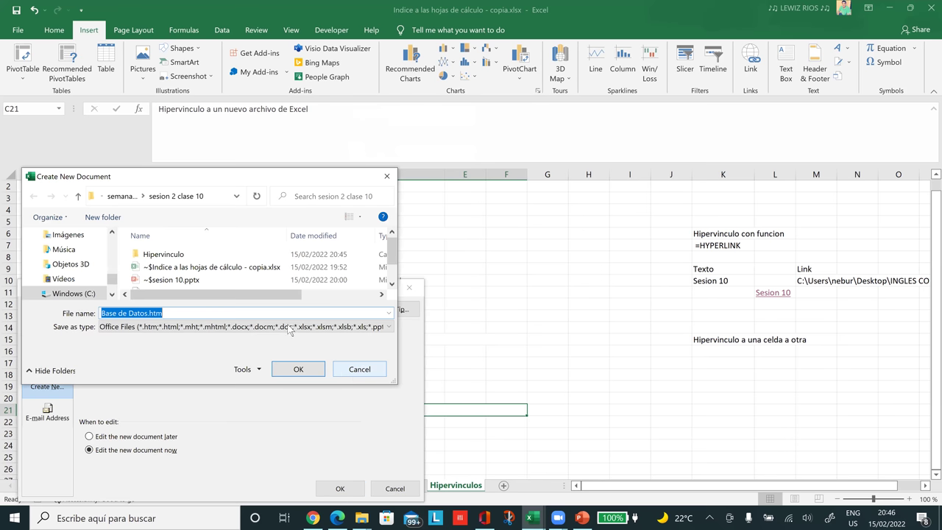
double_click(191, 258)
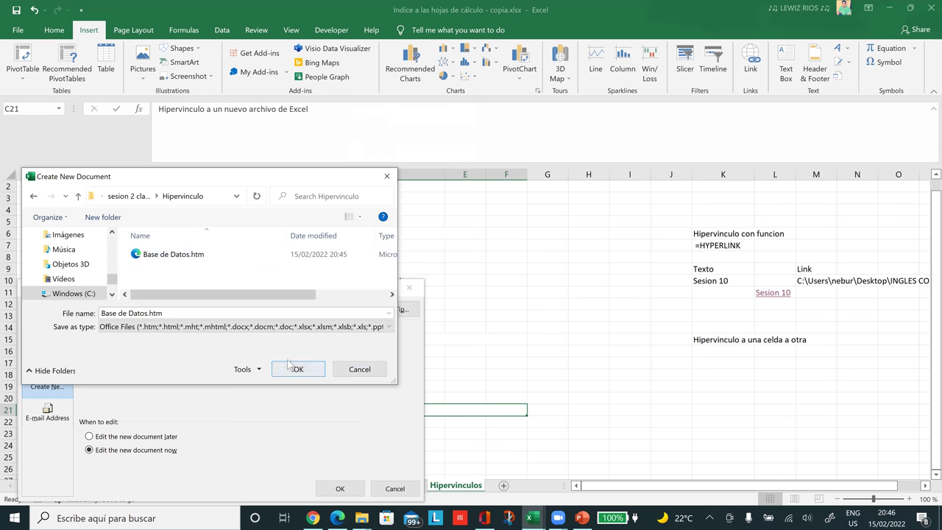
left_click(268, 327)
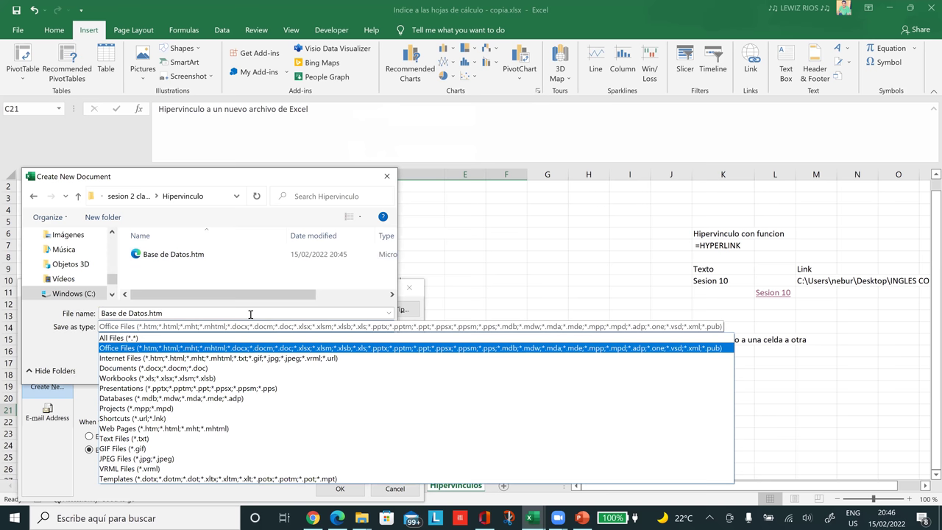
left_click(250, 315)
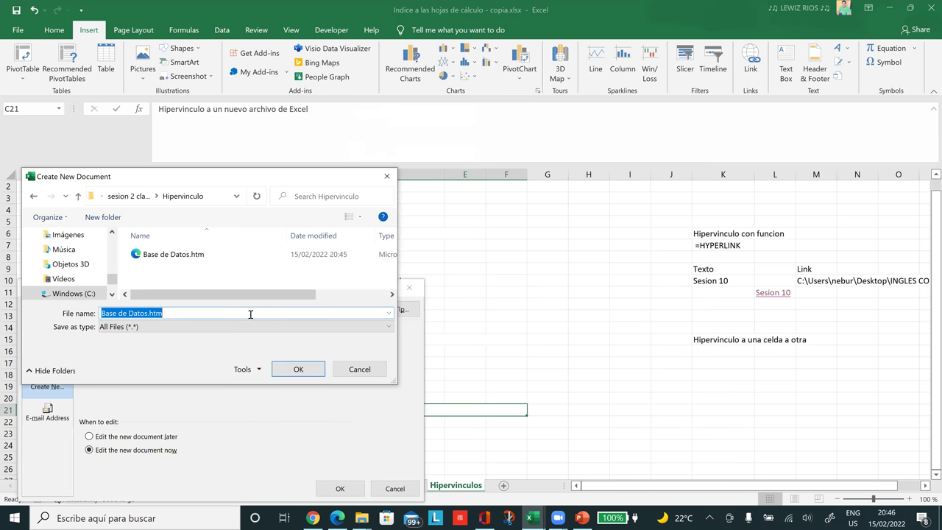
- Change the new document's file name to Base de Datos.xlsx and create the hyperlink on cell C21
key("End")
key("BackSpace")
key("BackSpace")
key("BackSpace")
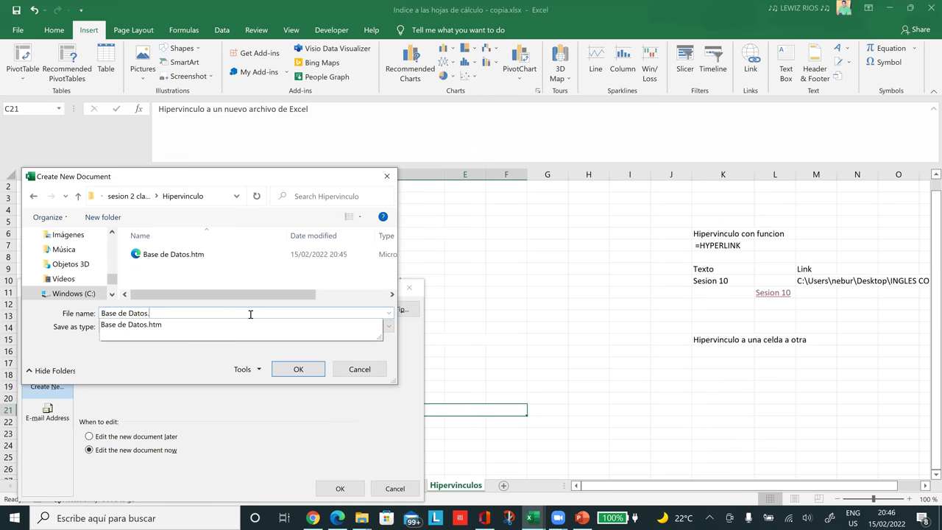
type("xlsx")
left_click(206, 326)
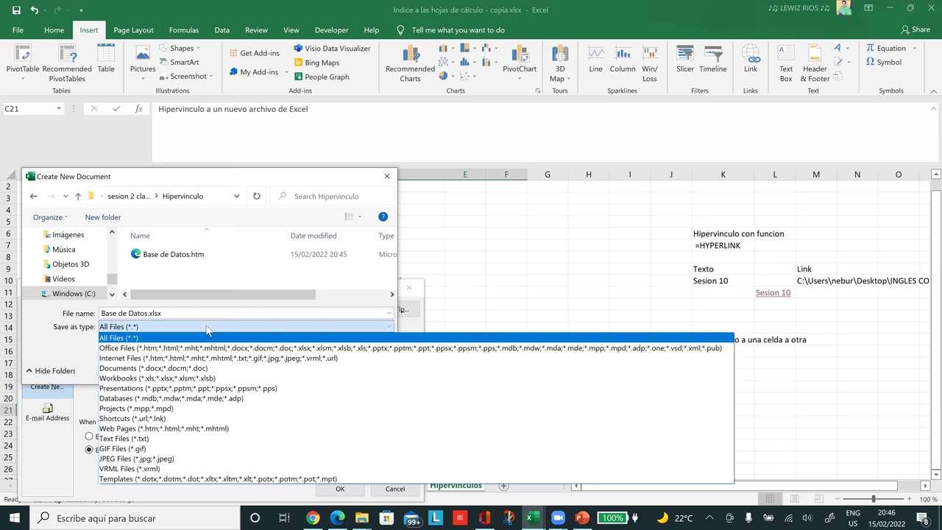
key("Escape")
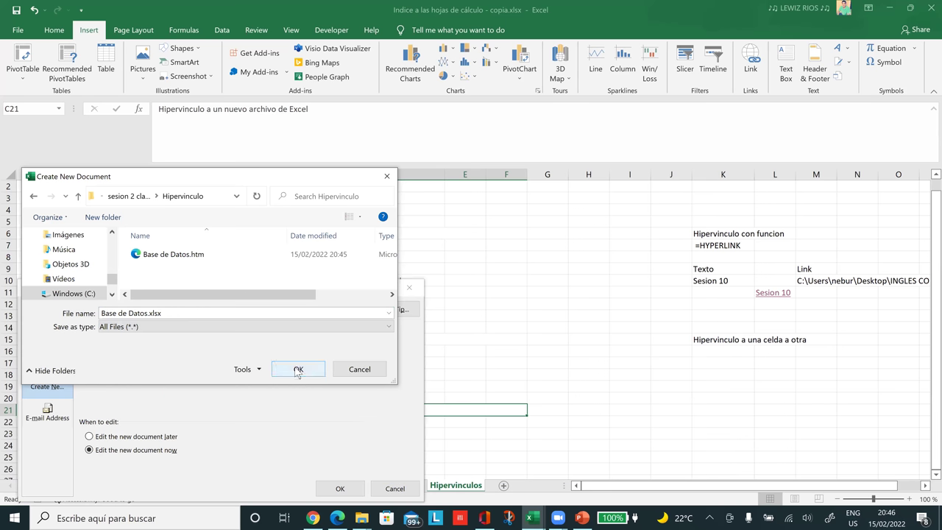
left_click(297, 371)
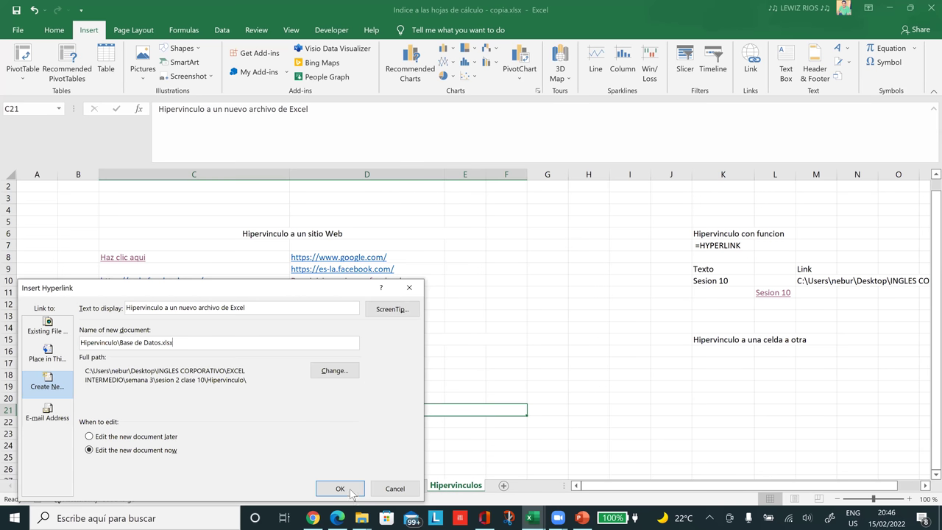
left_click(340, 488)
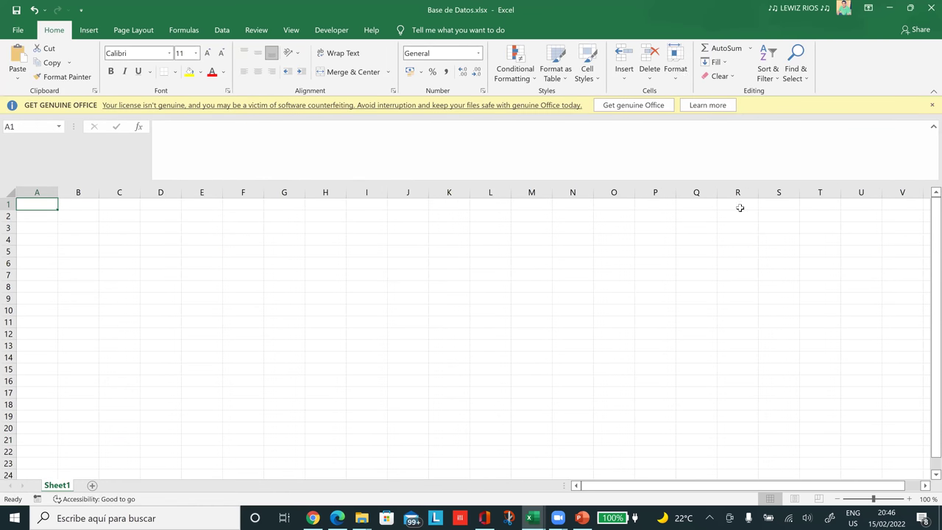
- Dismiss the licence notice in the new Base de Datos.xlsx workbook, shrink its window and close the workbook
left_click(933, 107)
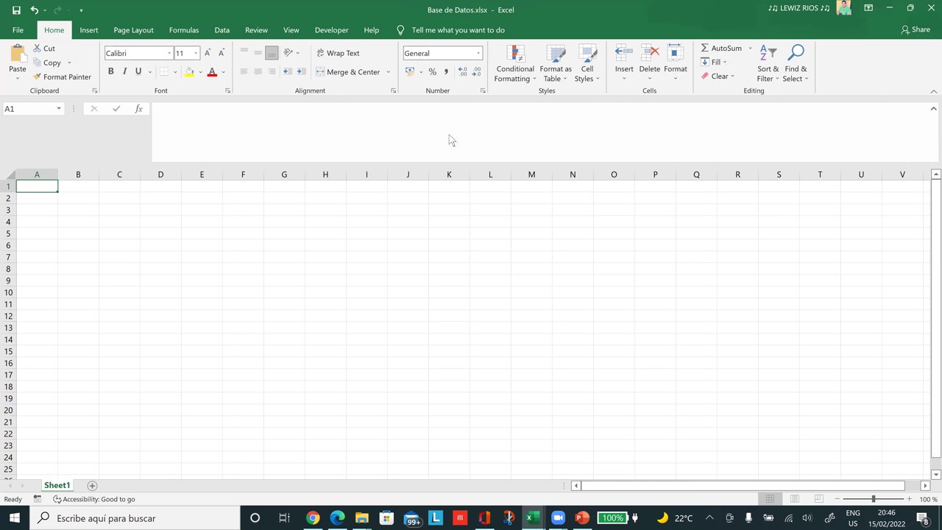
key("super+Down")
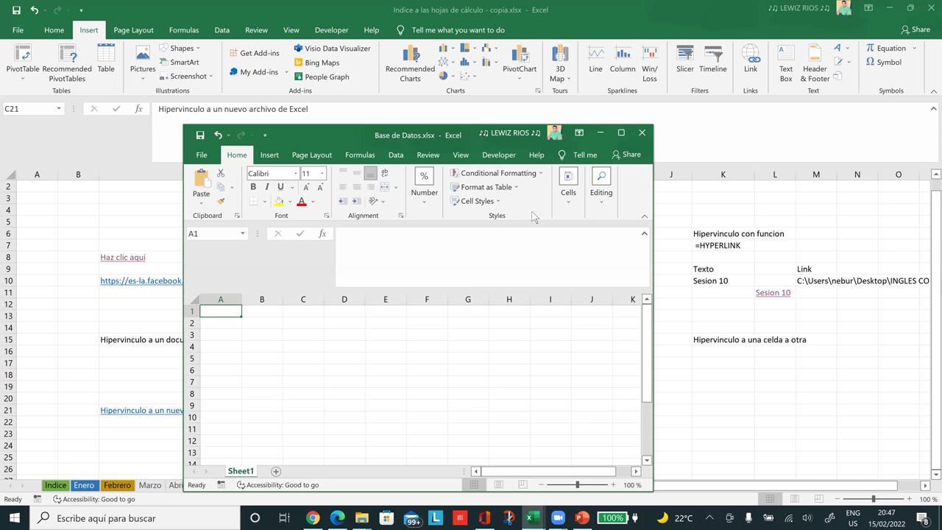
left_click(643, 134)
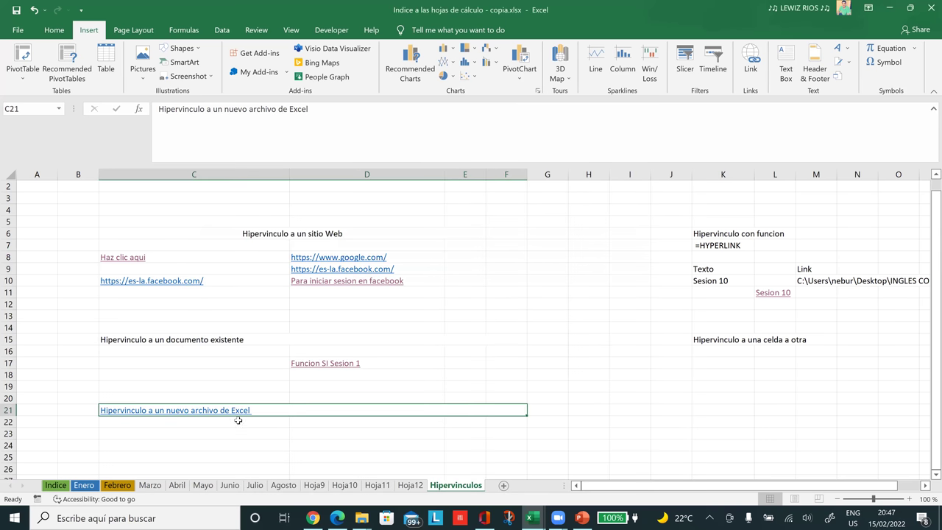
- Enter the text "Prueba 2" in cell C23 below the new-file link
key("Down")
key("Down")
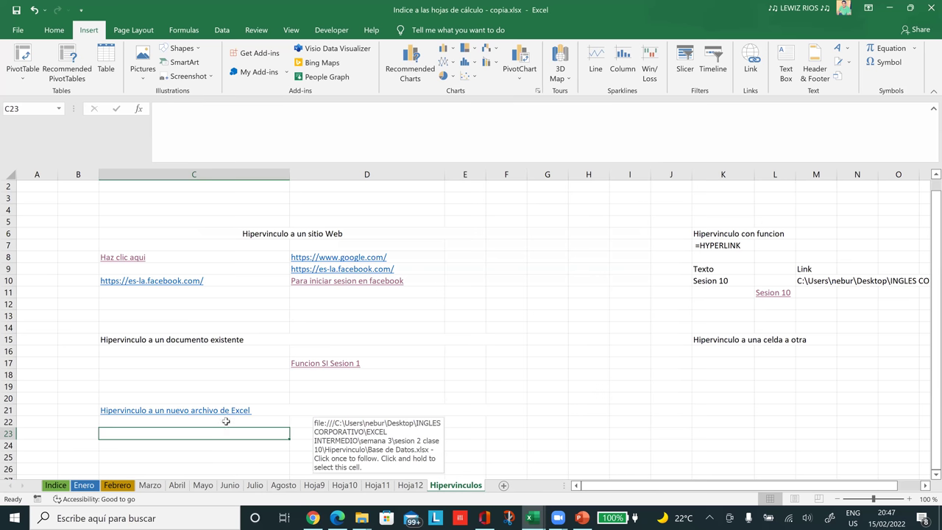
type("Prueba 2")
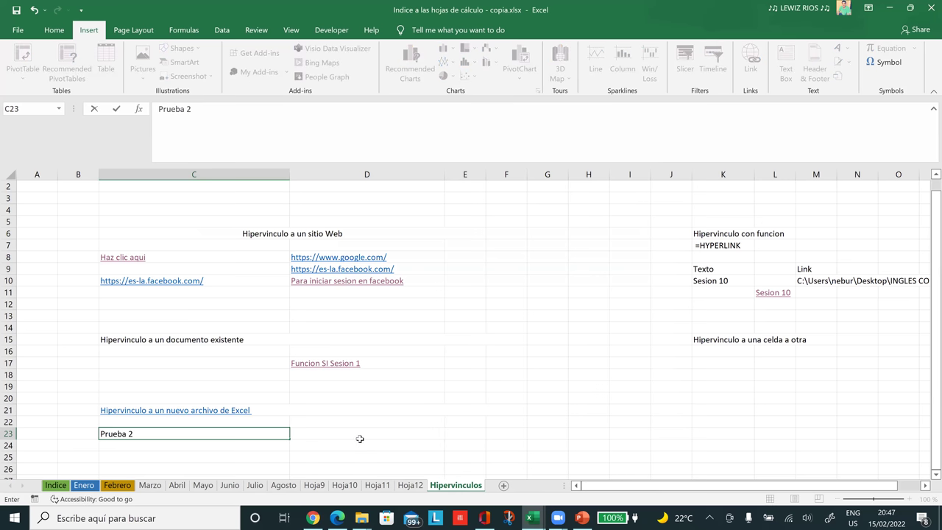
- Start a new-document hyperlink on cell C23 and name the document "Prueba 2 base de datos"
left_click(258, 434)
right_click(260, 435)
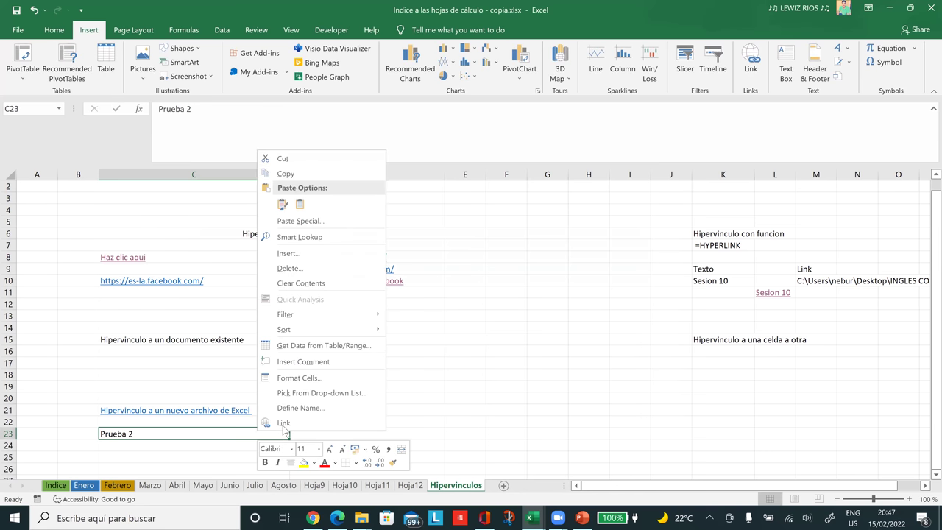
left_click(284, 423)
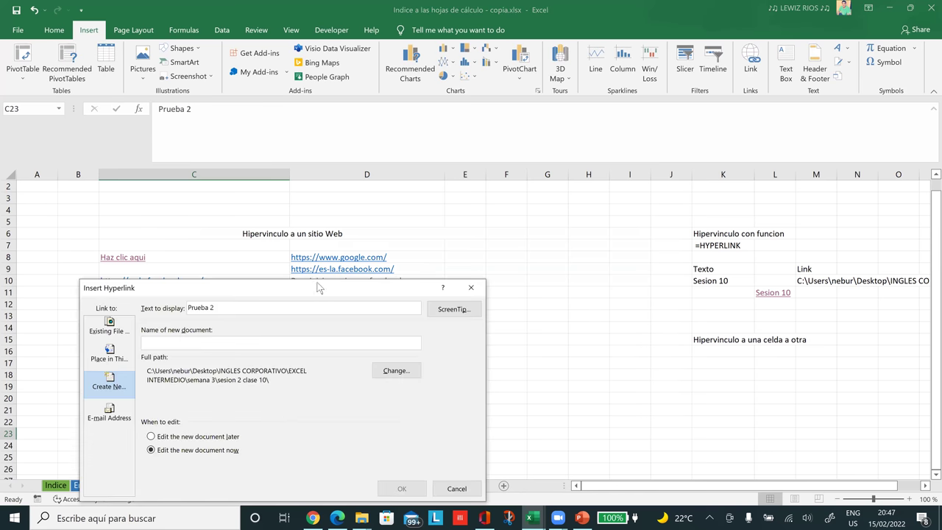
left_click_drag(317, 291, 583, 123)
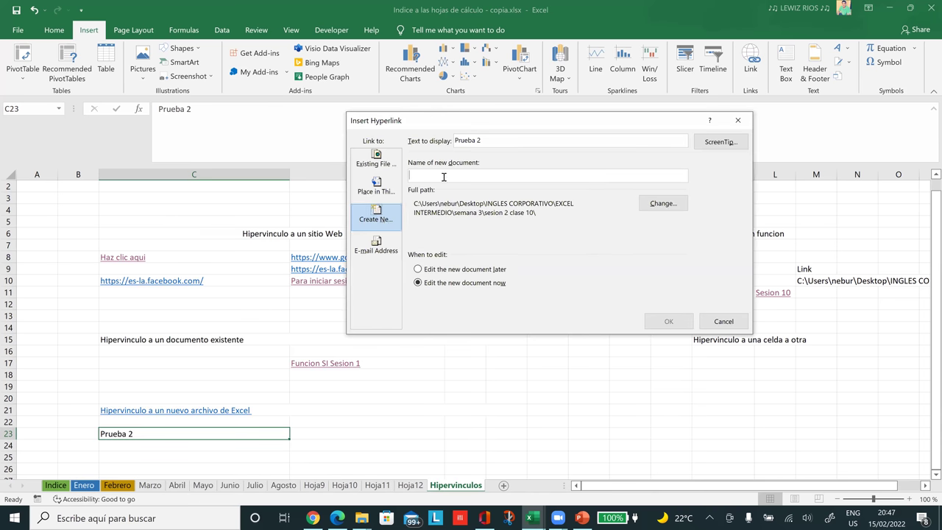
type("Pr")
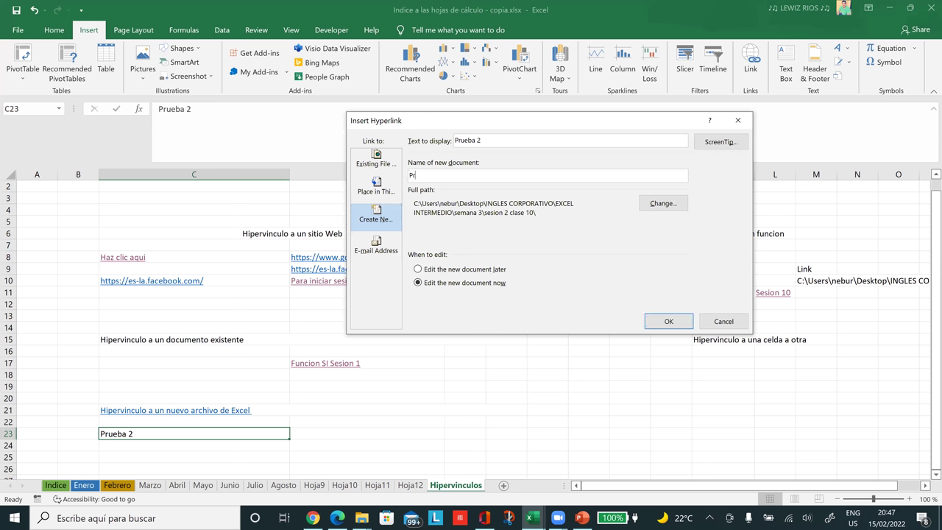
type("ueba 2 base de datos")
- Change the location of the Prueba 2 document to the Hipervinculo folder, replace its .htm extension and set the file type to All Files
left_click(670, 209)
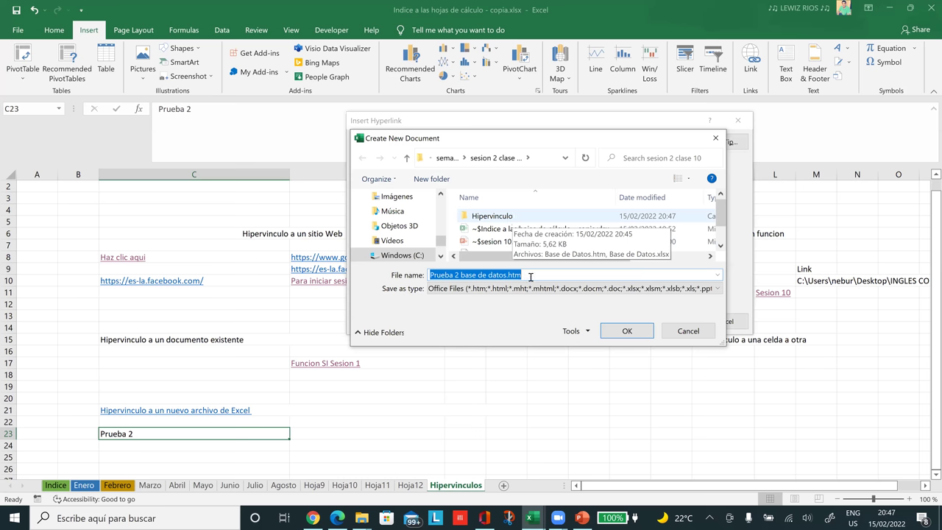
key("Return")
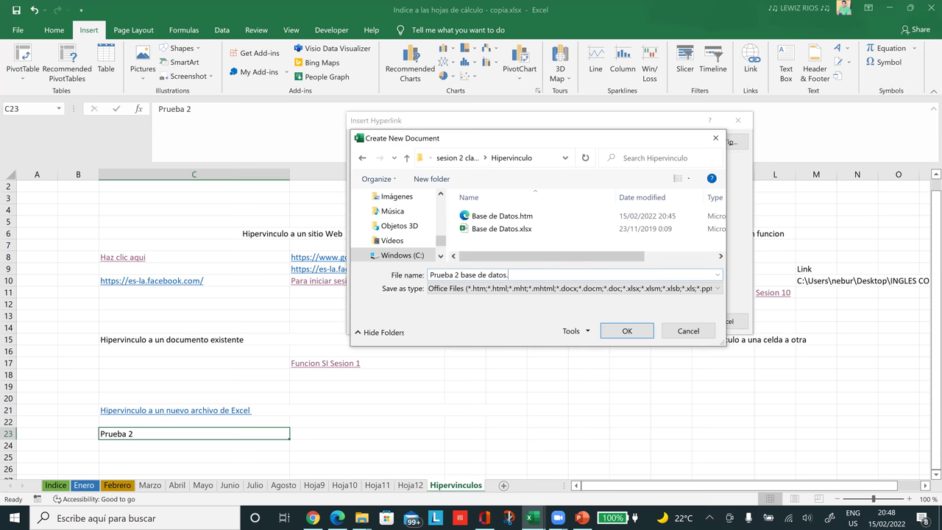
type("xsls")
key("BackSpace")
type("xlsx")
left_click(558, 289)
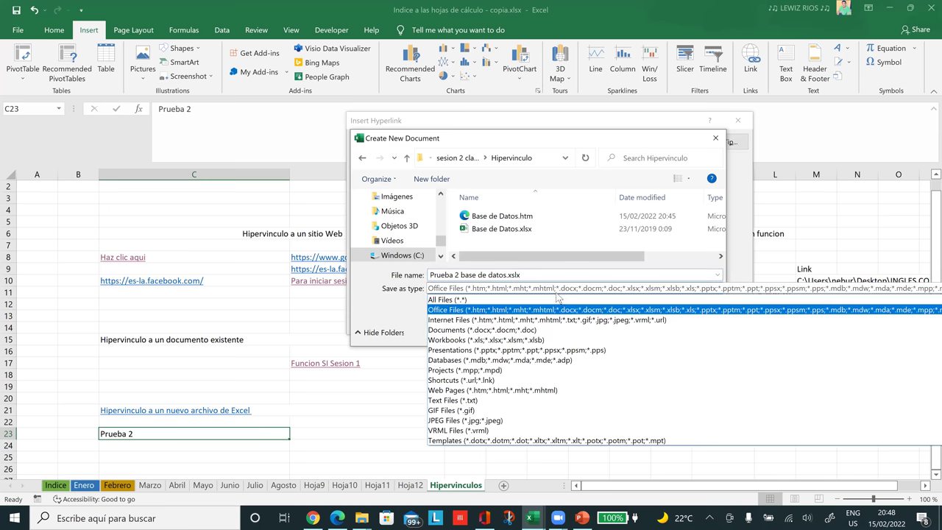
left_click(460, 300)
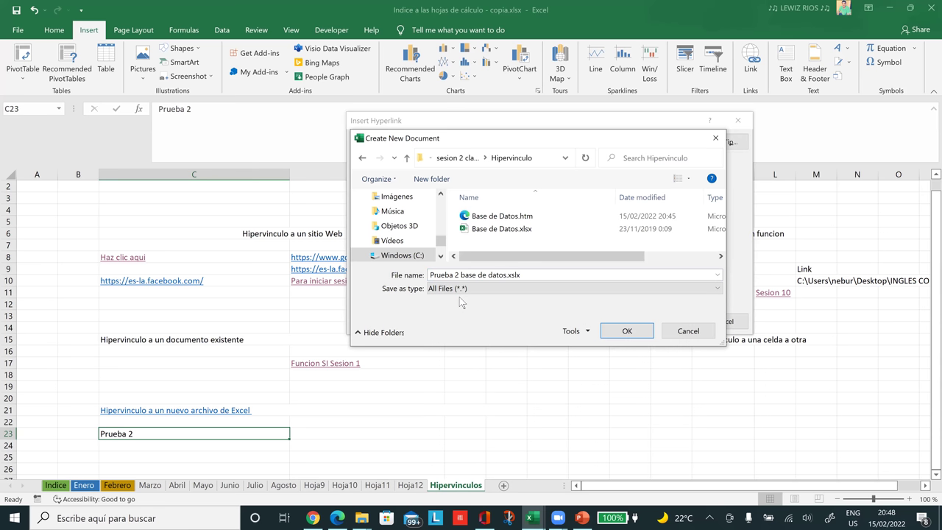
- Correct the file name to Prueba 2 base de datos.xlsx and create the hyperlink on cell C23
left_click(522, 277)
left_click(522, 277)
key("BackSpace")
key("BackSpace")
type("sx")
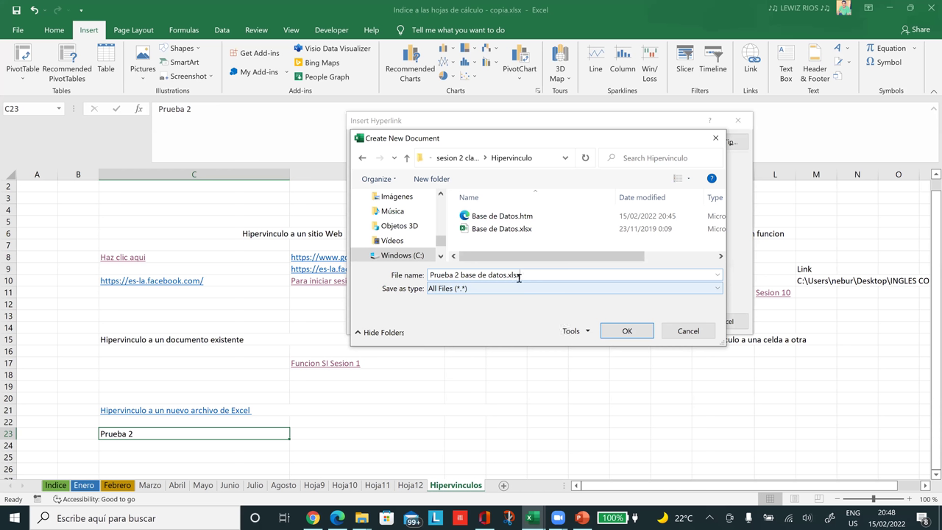
left_click(625, 332)
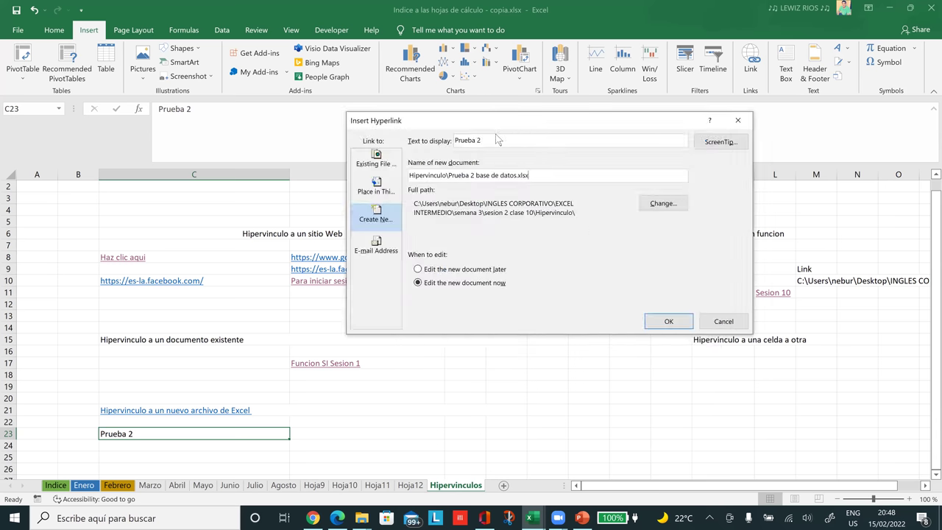
left_click(658, 326)
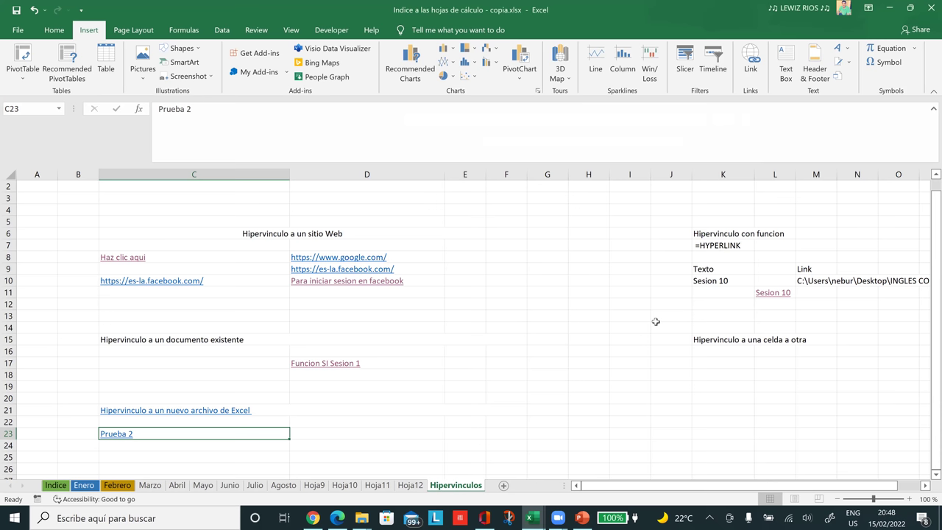
- Dismiss the licence notice in the new Prueba 2 base de datos.xlsx workbook, shrink its window and minimize it to return to the Hipervinculos sheet
left_click(475, 394)
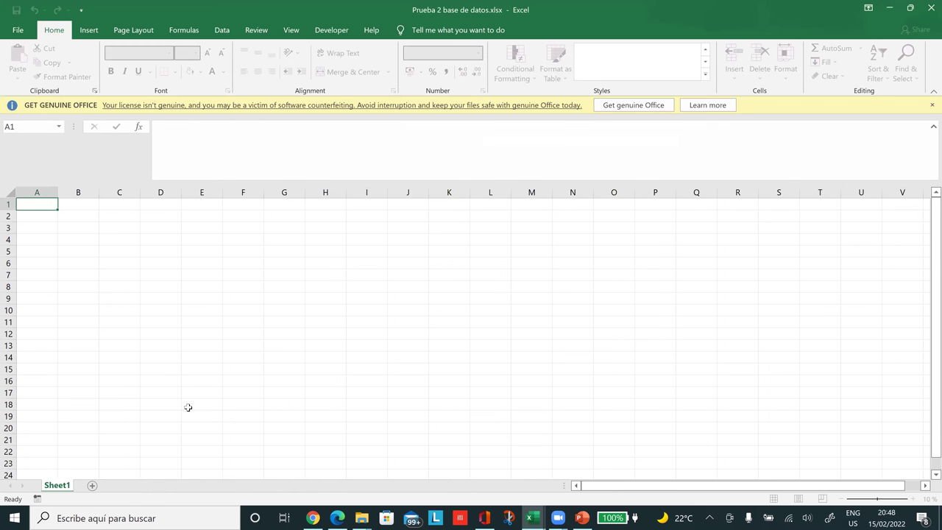
left_click(932, 106)
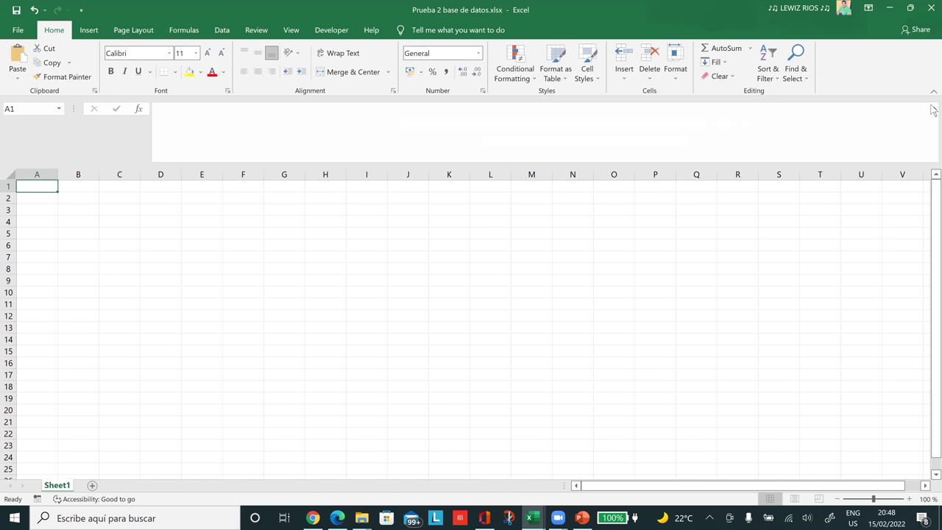
key("super+Down")
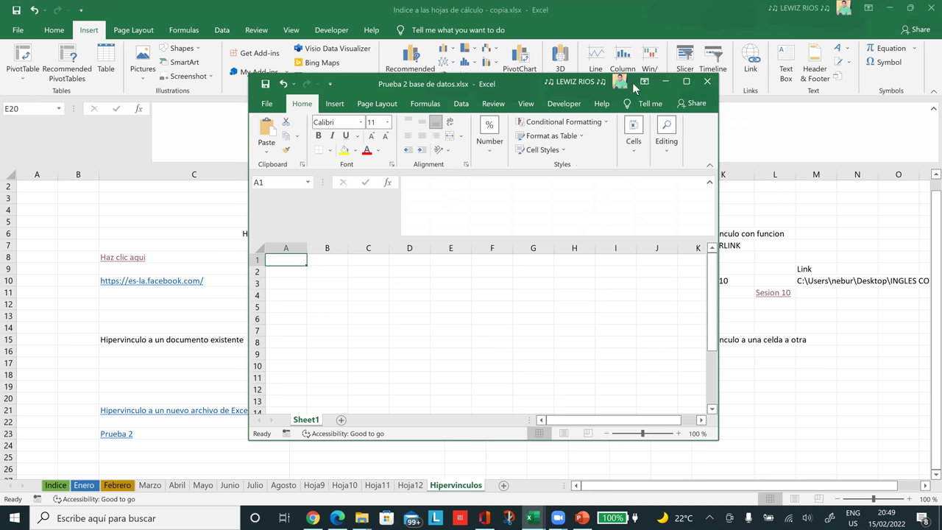
left_click(667, 82)
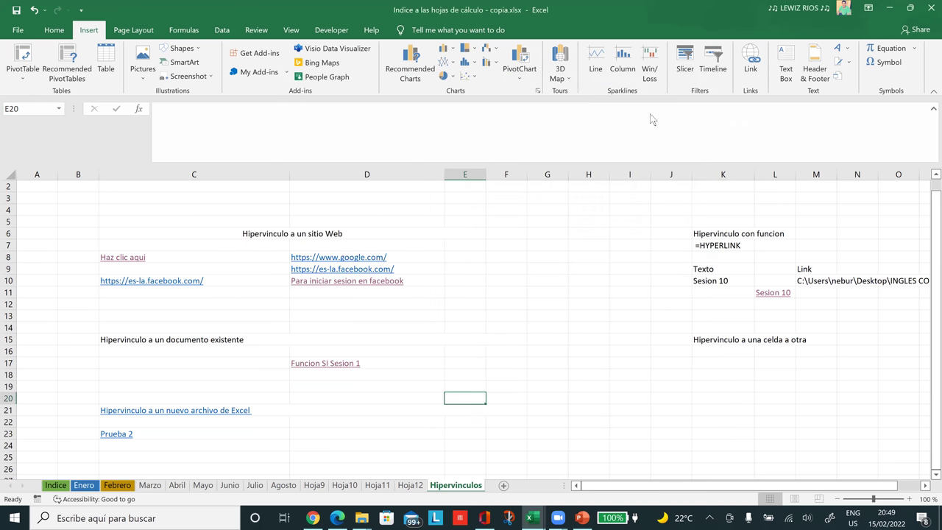
left_click(528, 325)
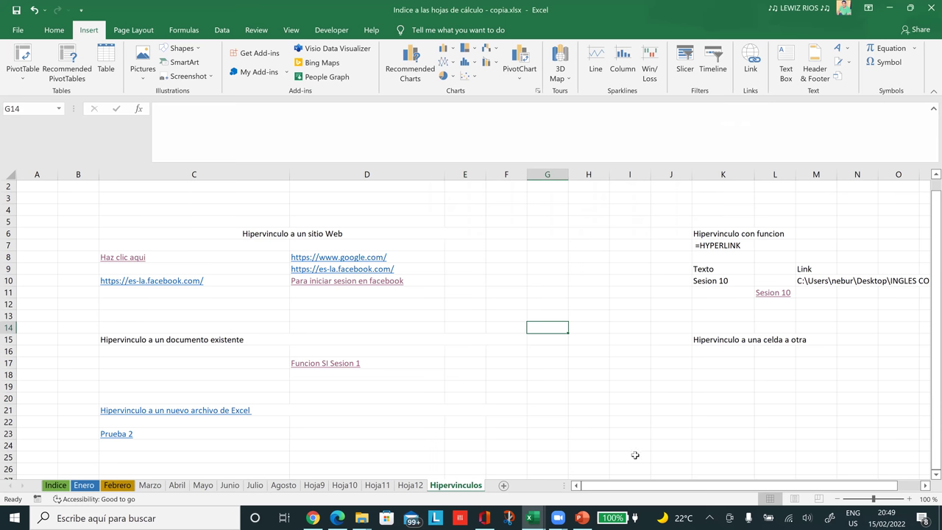
- Examine the HYPERLINK function example on the Hipervinculos sheet, including its text and full link path
left_click_drag(627, 491, 738, 275)
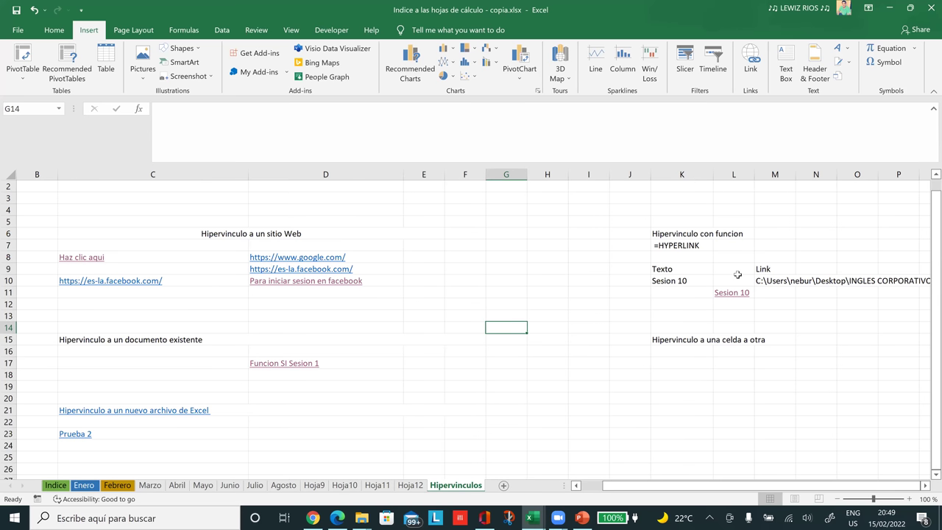
left_click(679, 223)
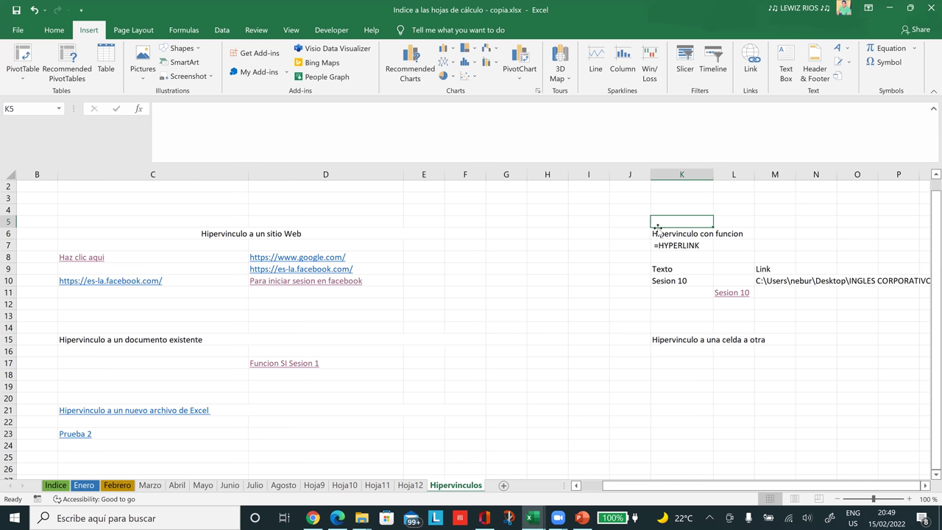
left_click(684, 247)
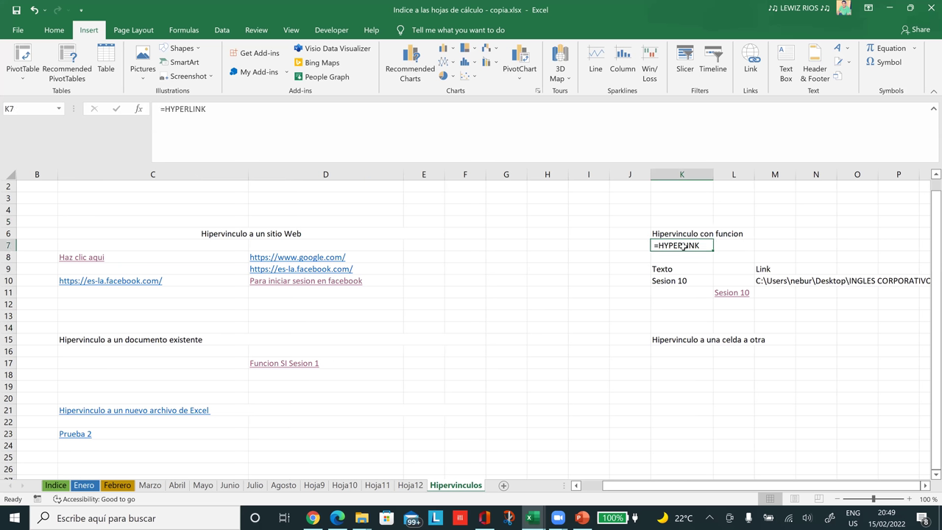
left_click(679, 304)
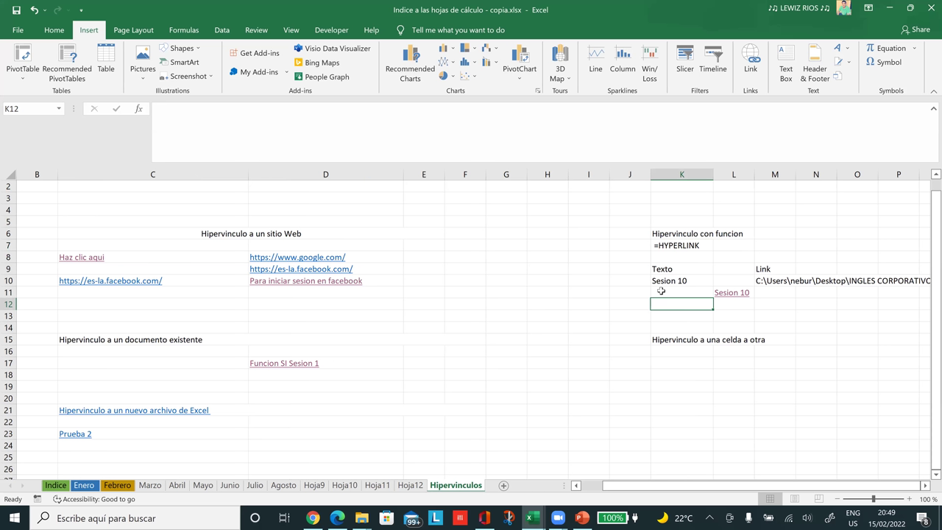
left_click(661, 292)
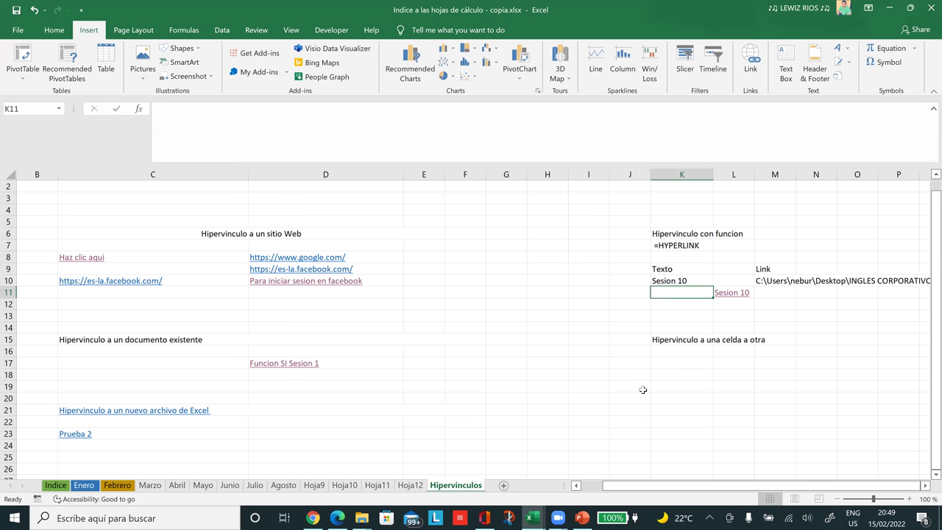
left_click(926, 485)
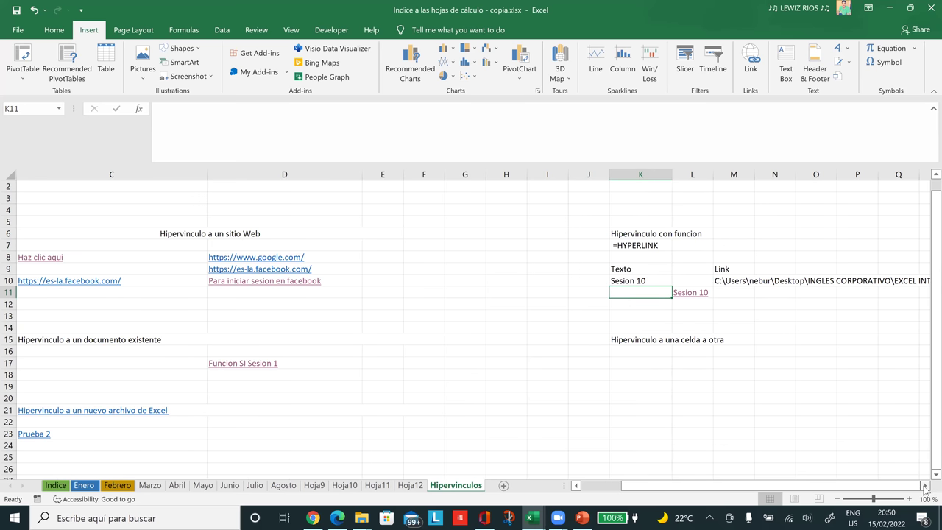
scroll(405, 244, "right", 2)
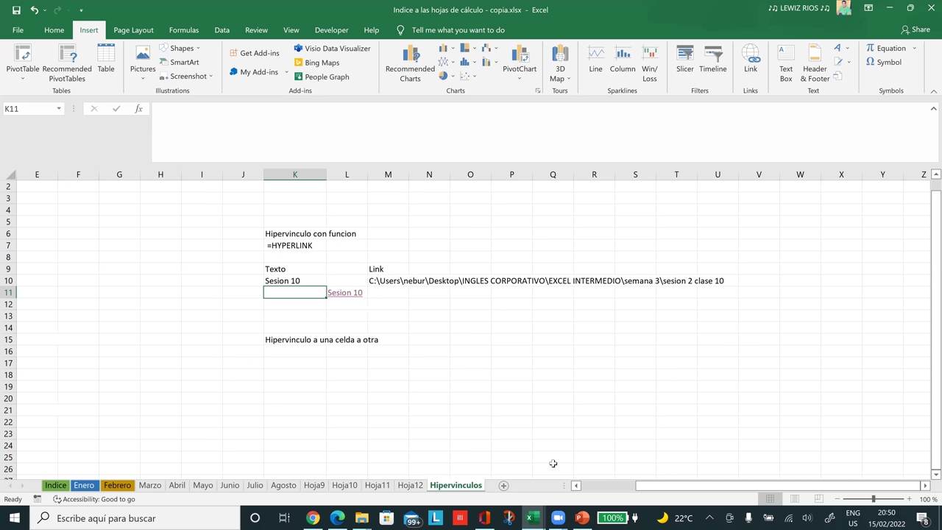
- Switch to File Explorer, reveal the full path of the "sesion 2 clase 10" folder and return to the index workbook in Excel
left_click(582, 518)
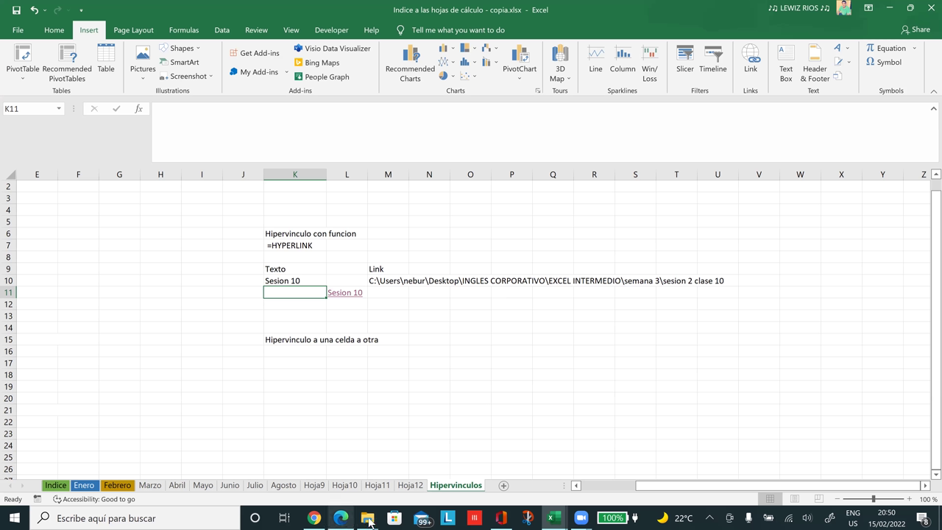
left_click(368, 520)
left_click(409, 477)
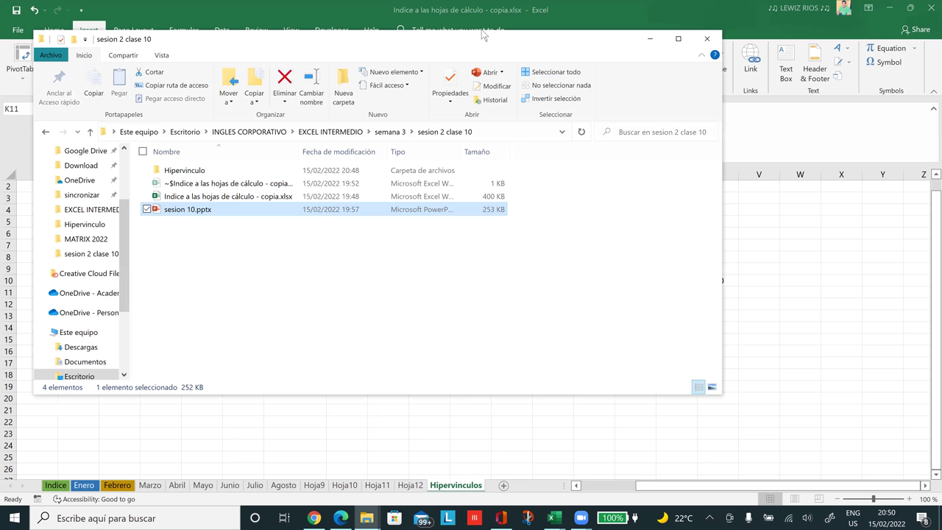
left_click(679, 39)
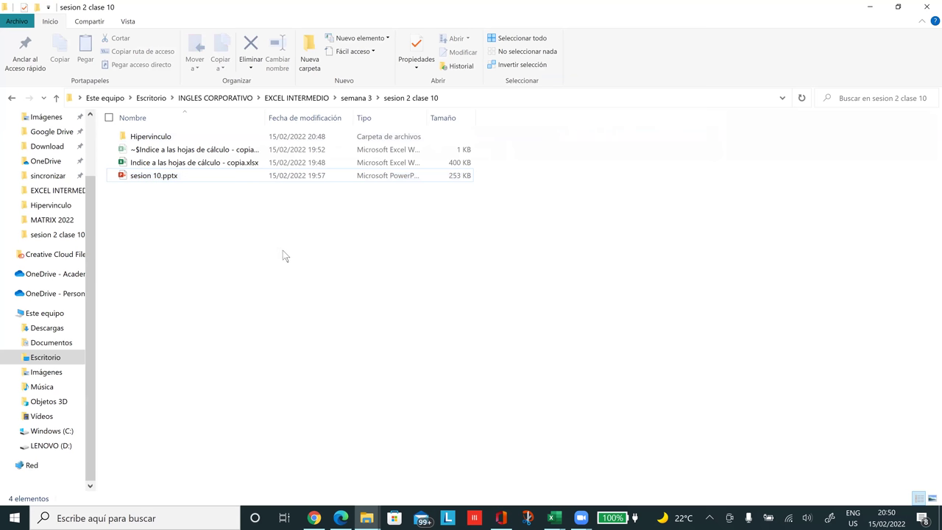
left_click(459, 99)
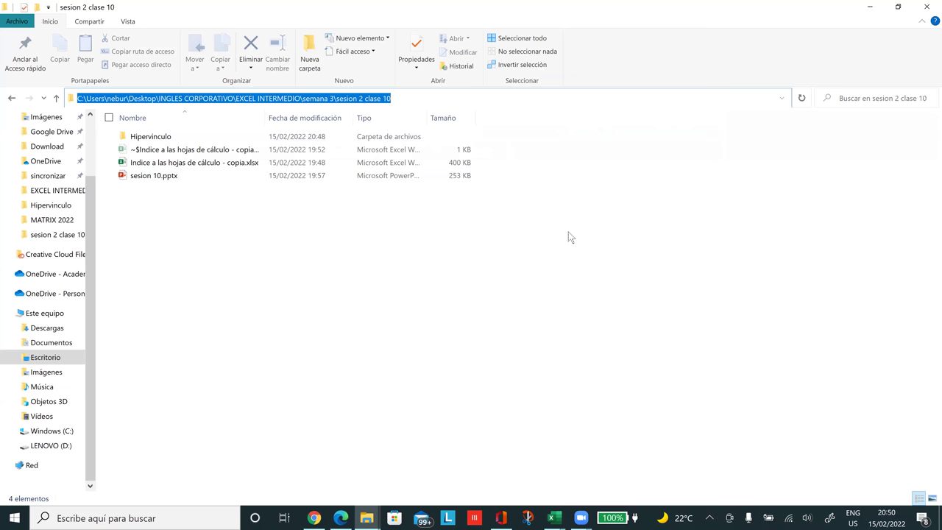
left_click(473, 262)
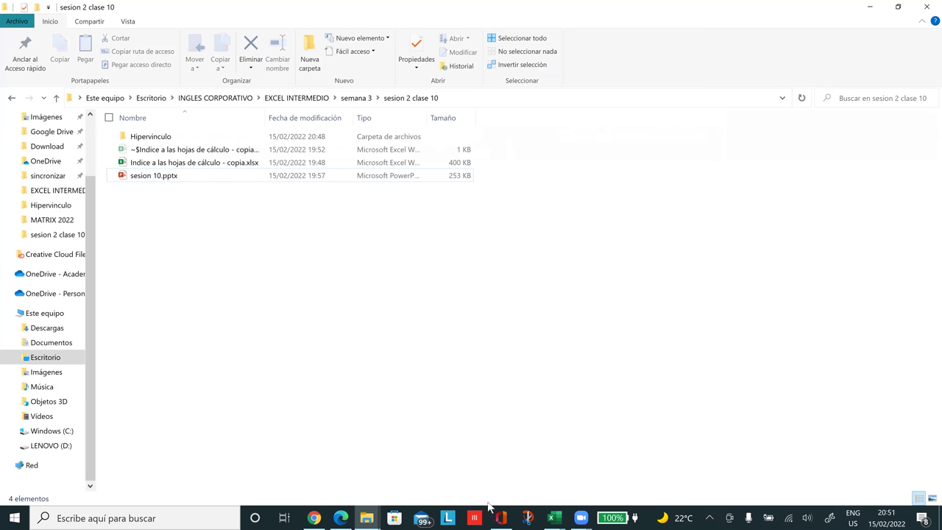
left_click(556, 521)
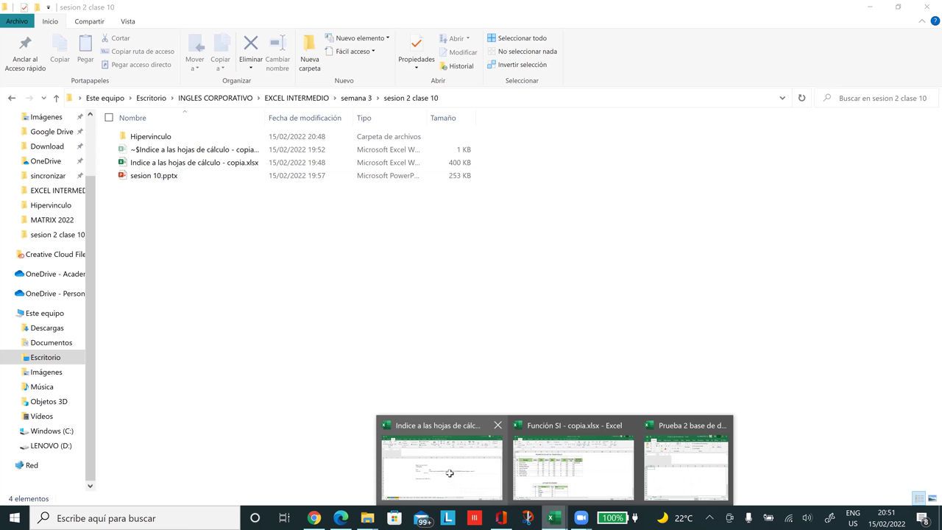
left_click(449, 472)
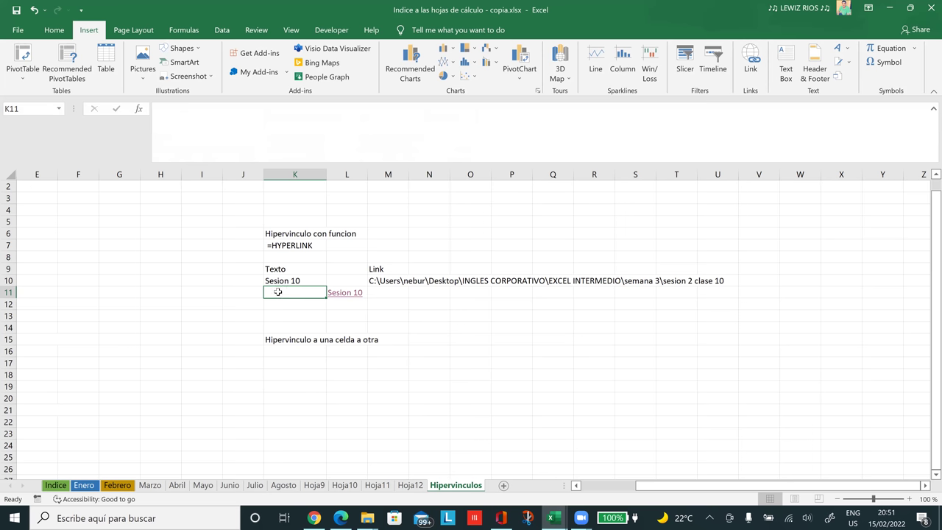
- Enter a HYPERLINK formula in cell K11 using M10 as the link location and K10 as the friendly name
type("=")
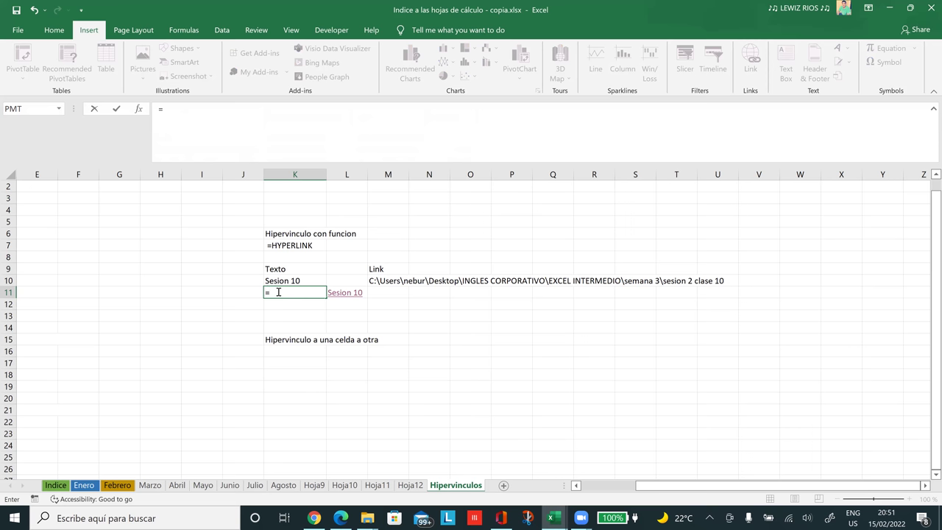
type("hy")
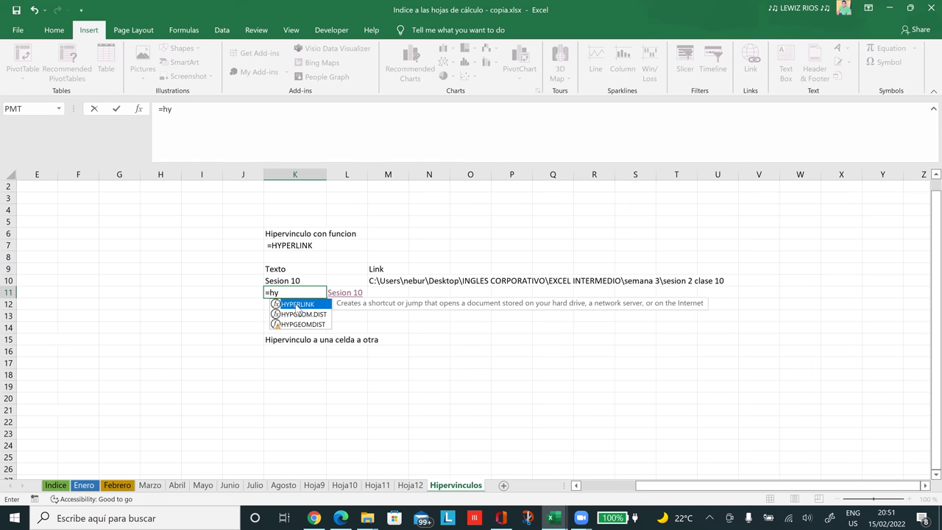
double_click(296, 308)
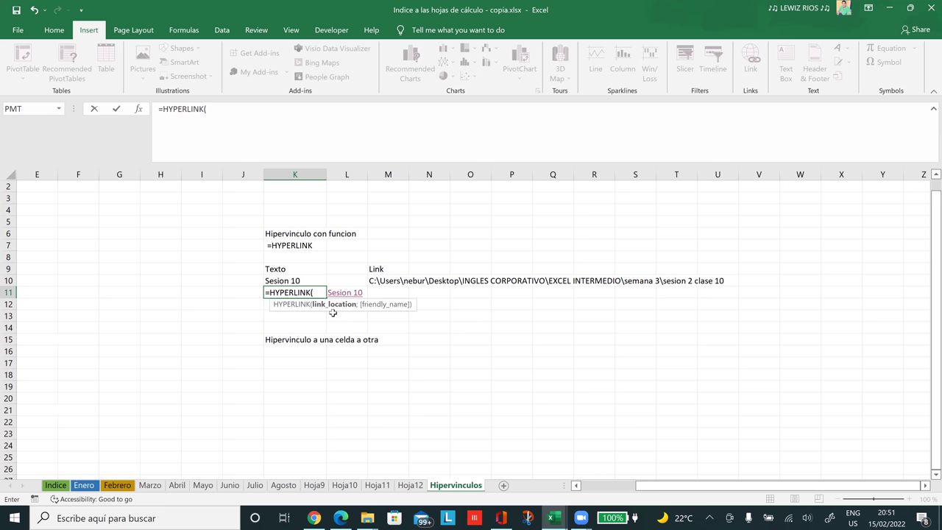
left_click(384, 282)
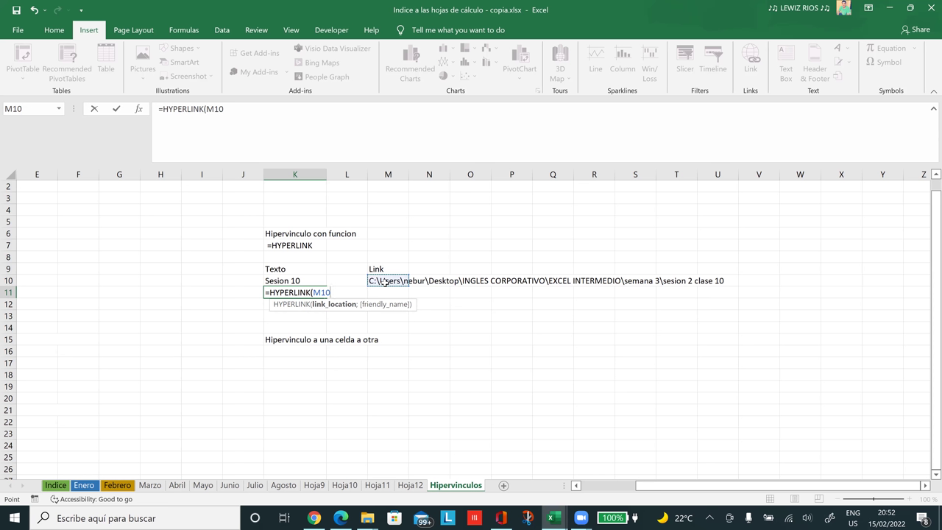
type(";")
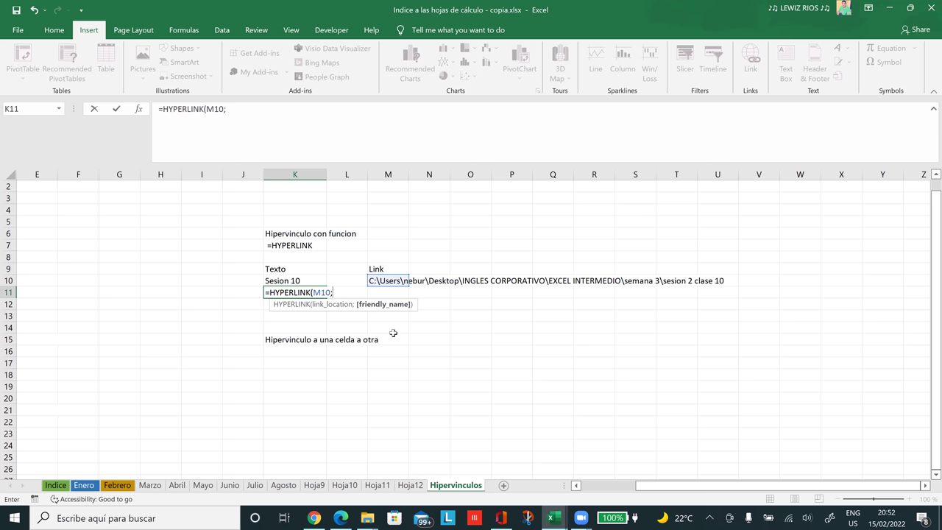
left_click(282, 281)
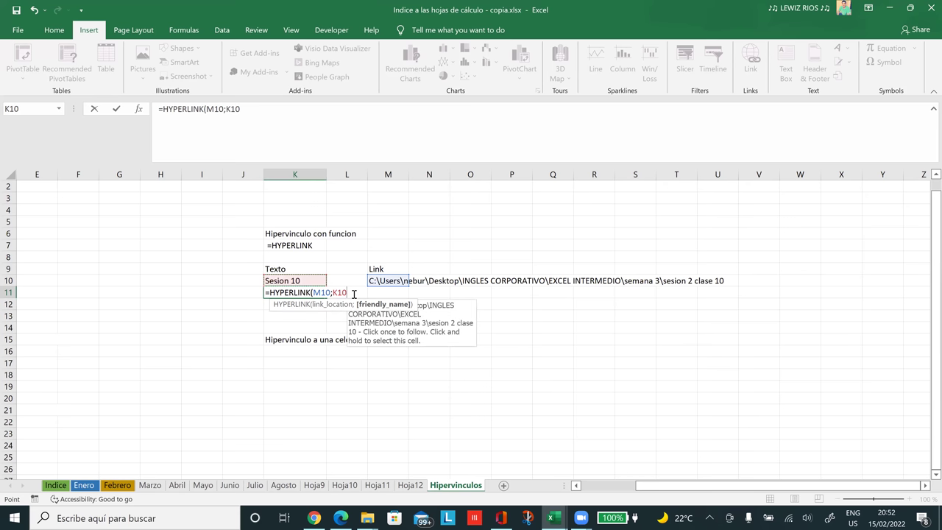
type(")")
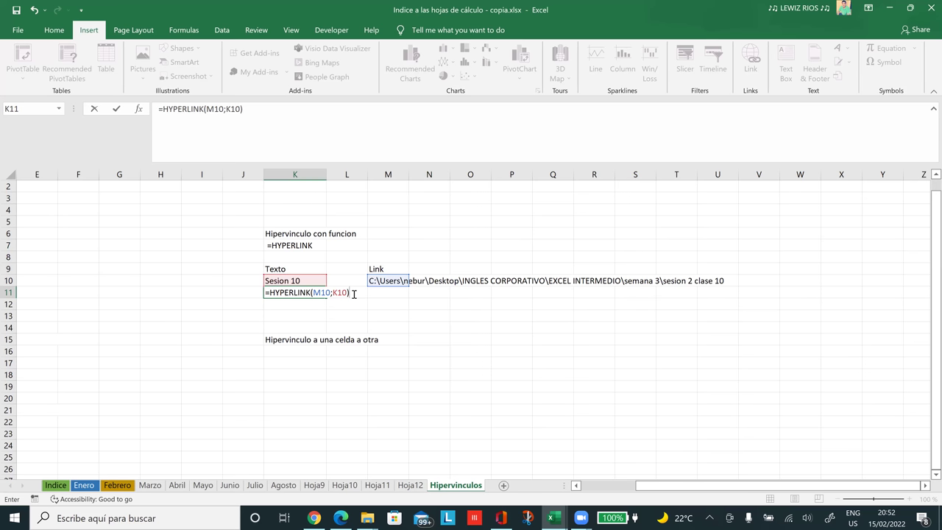
key("Return")
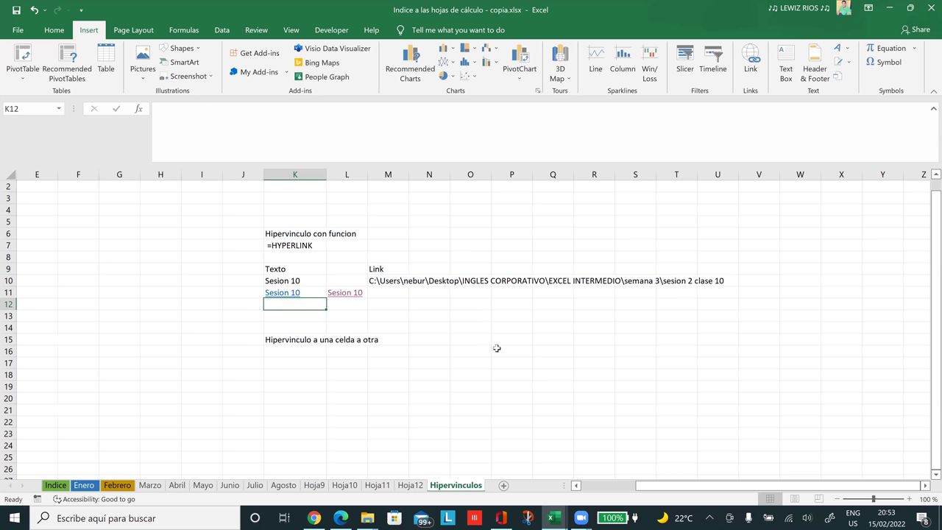
key("Right")
key("Right")
key("Right")
key("Right")
key("Right")
key("Down")
key("Down")
key("Down")
key("Down")
- Follow the Sesion 10 link in cell K11, accepting the security notice, select sesion 10.pptx in the folder and minimize that window
left_click(279, 294)
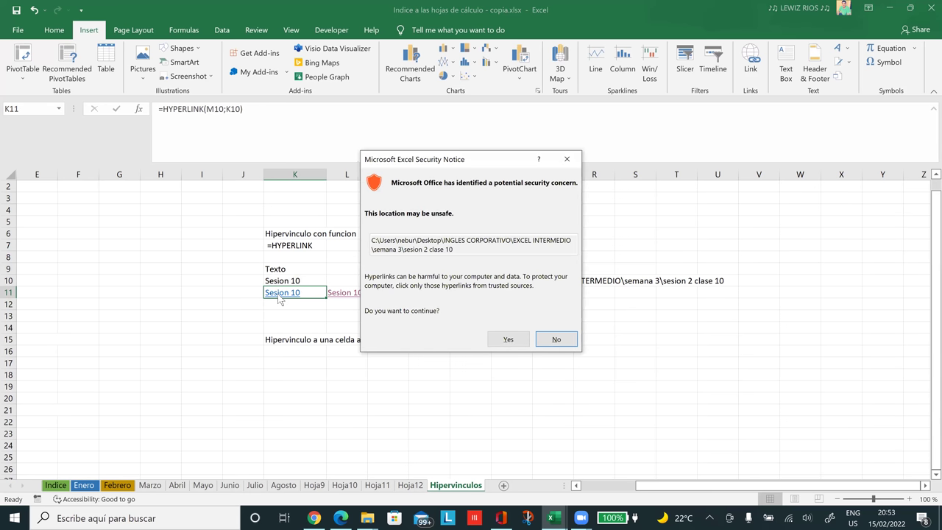
left_click(509, 340)
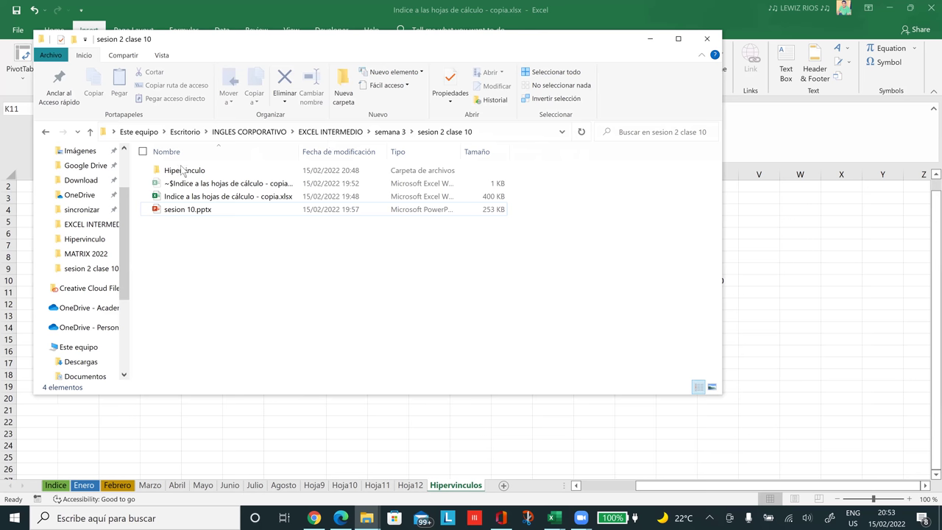
left_click(215, 212)
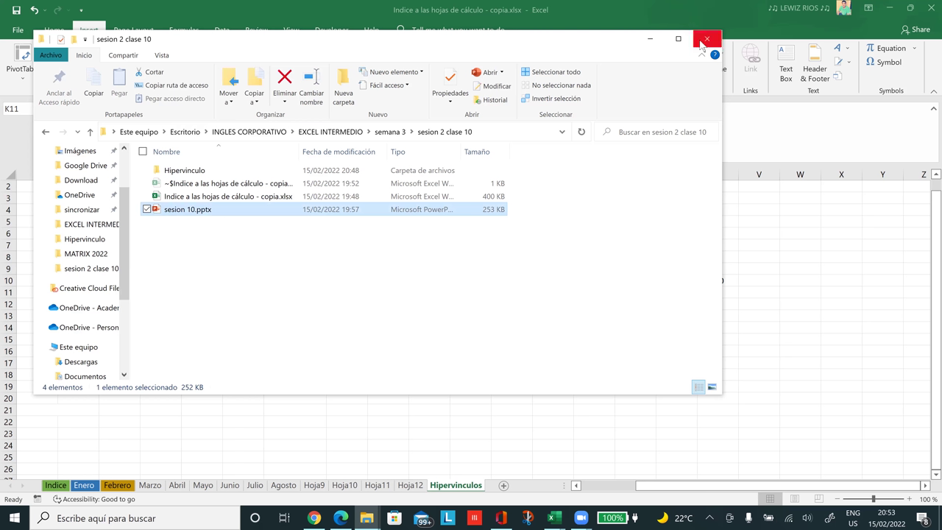
left_click(652, 41)
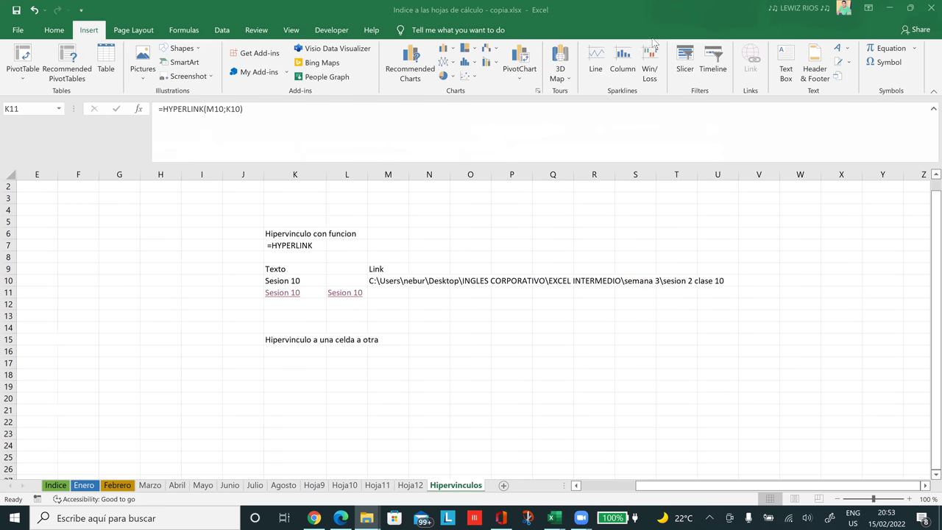
double_click(539, 338)
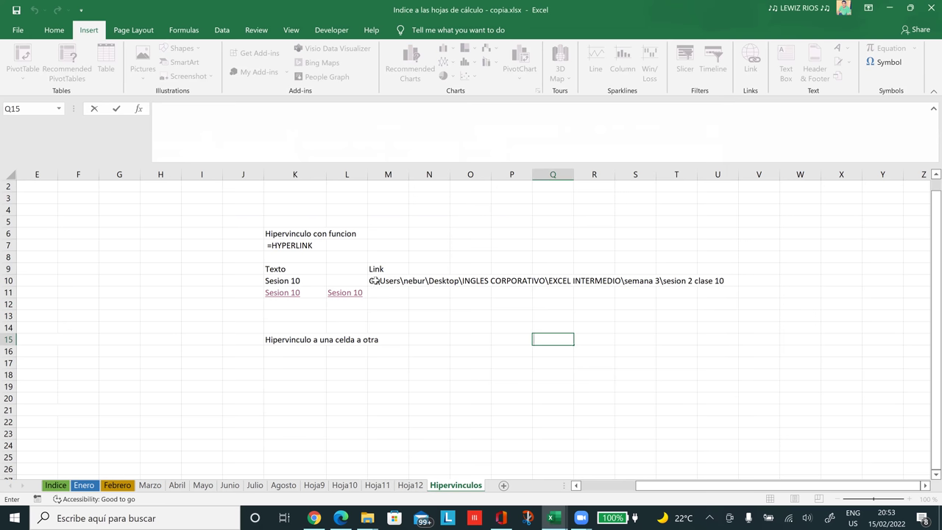
left_click(373, 280)
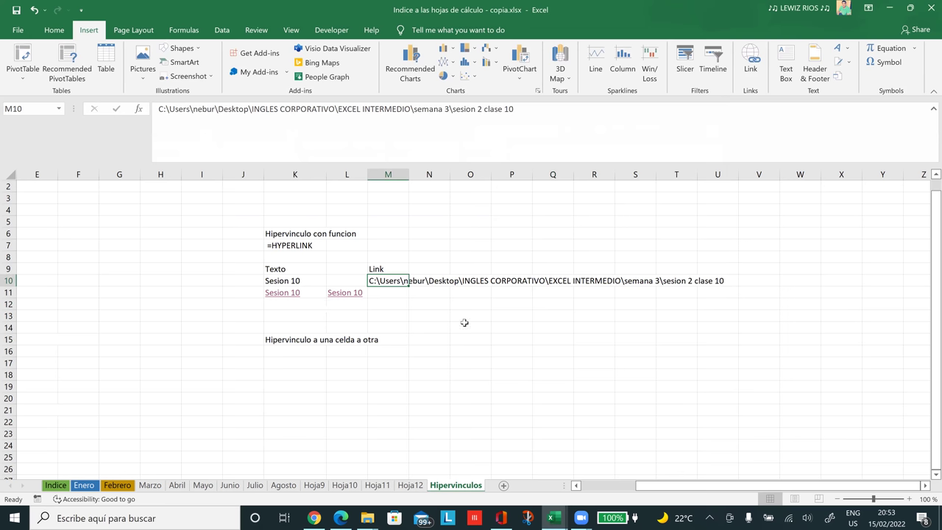
left_click(444, 340)
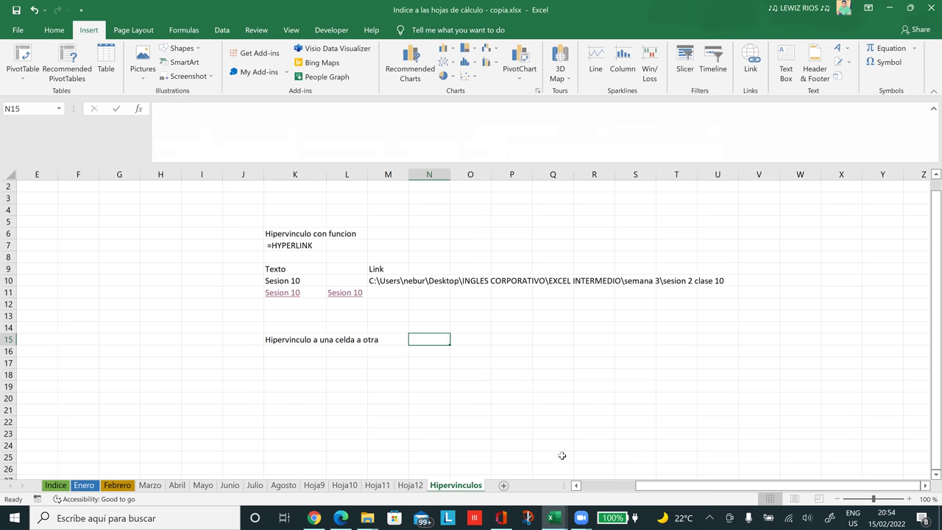
left_click_drag(657, 492, 322, 260)
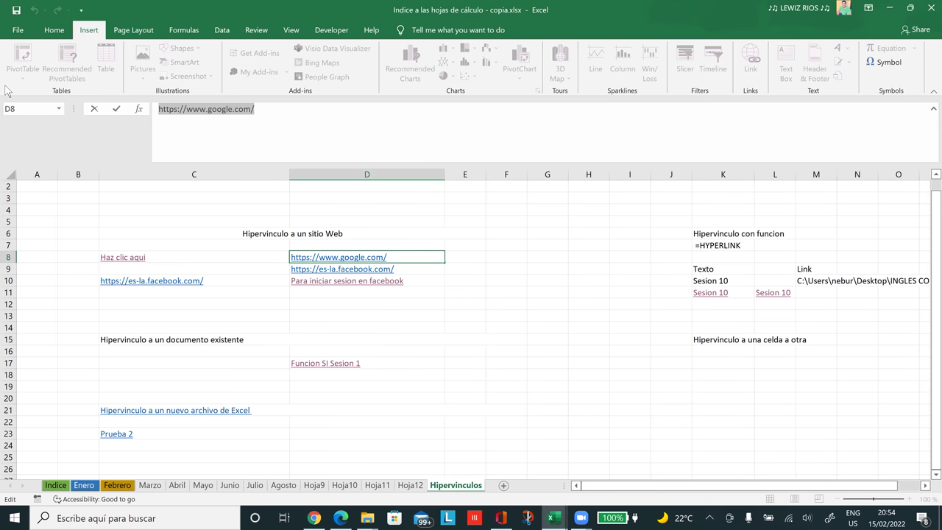
left_click_drag(764, 484, 767, 272)
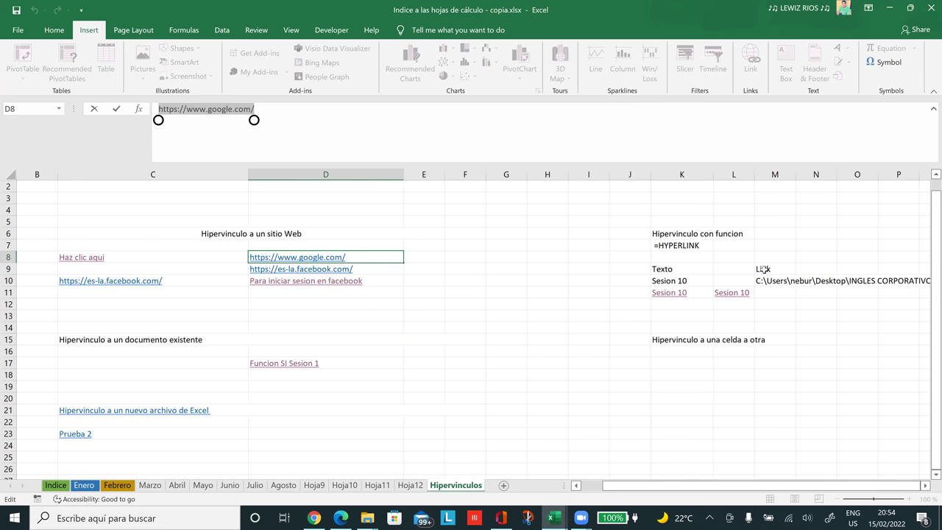
left_click(769, 317)
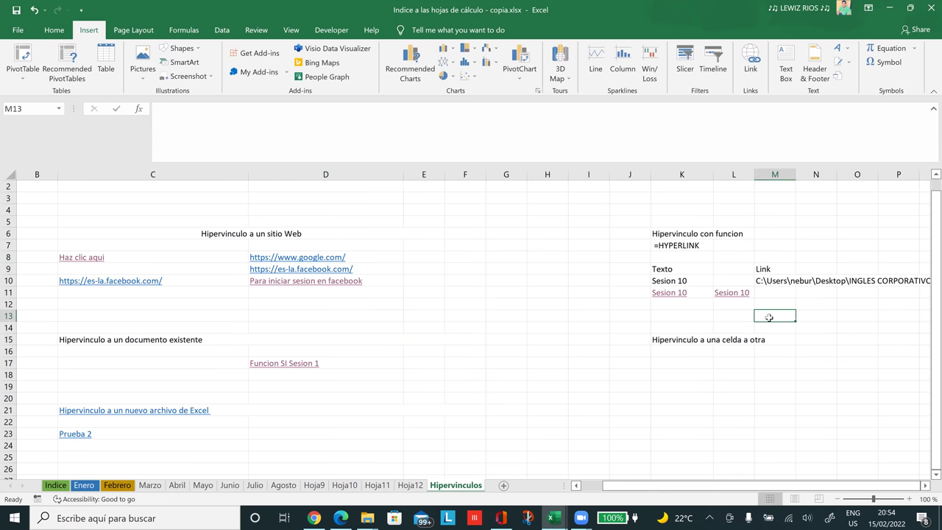
left_click(771, 303)
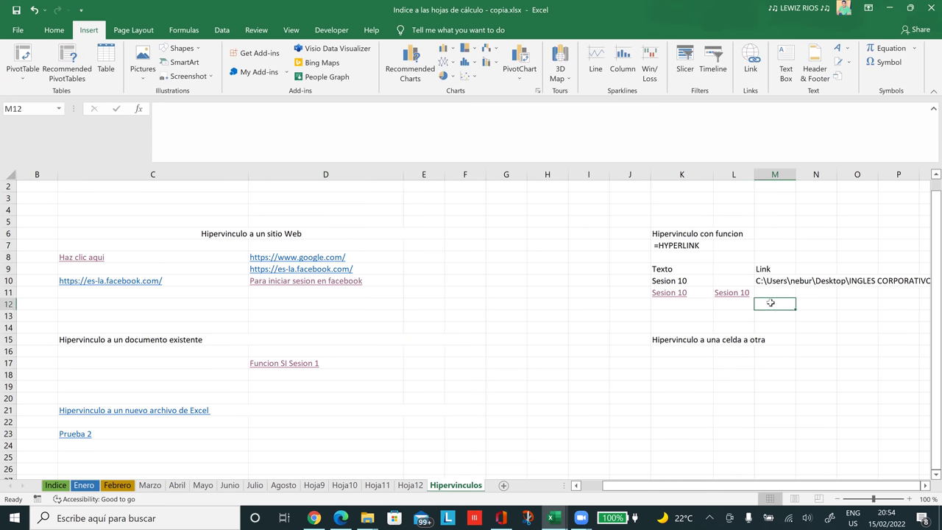
type("https://www.google.com/")
left_click(883, 341)
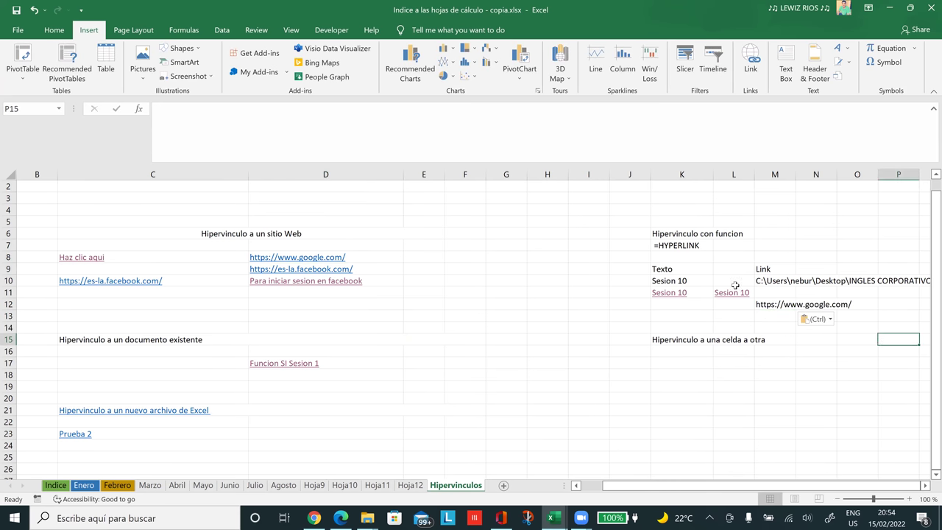
- Enter Google in cell K12 as the display text for the web link
left_click(669, 269)
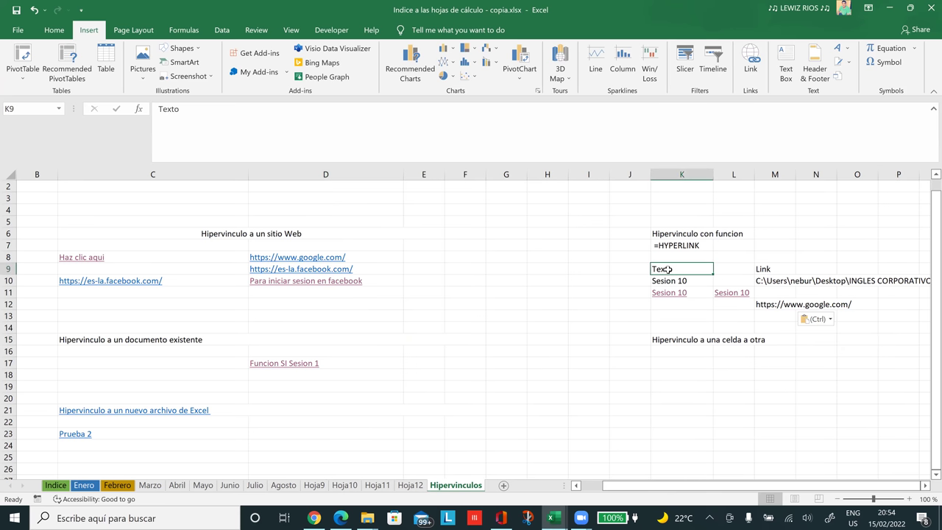
left_click(675, 308)
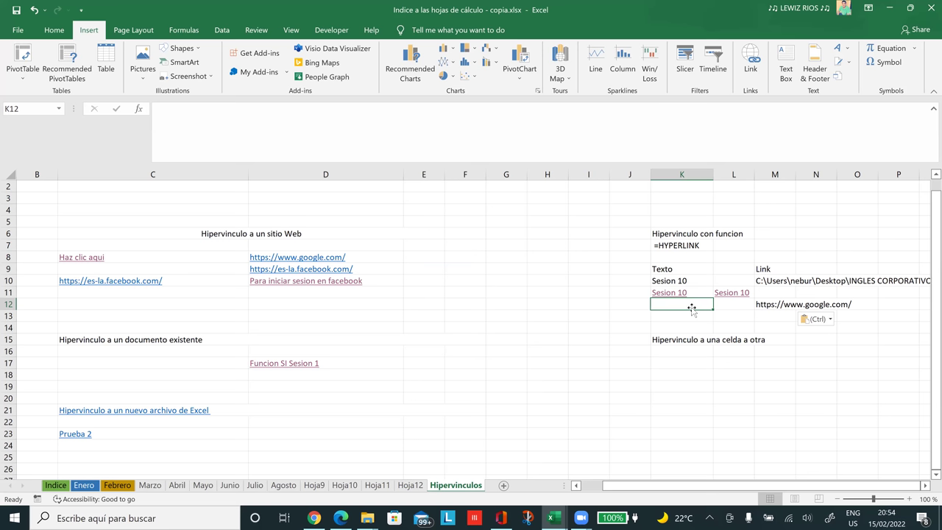
type("Goo")
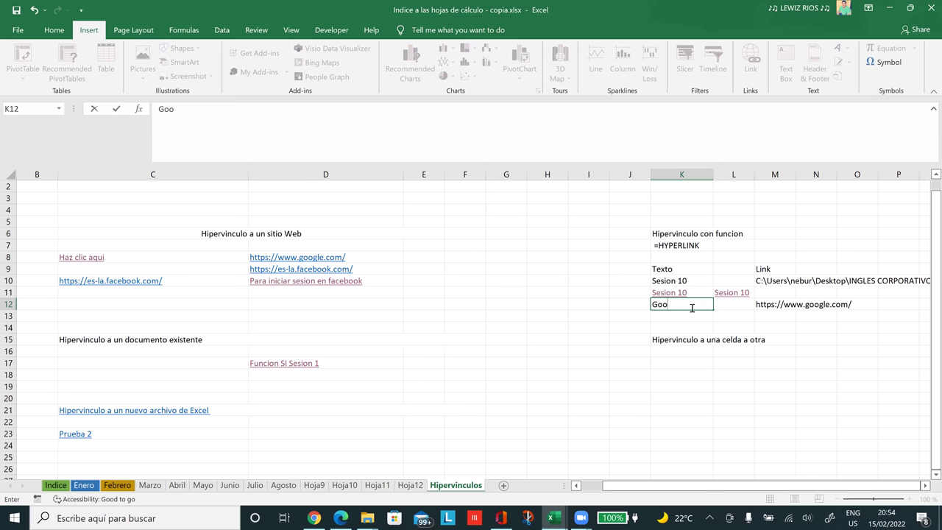
type("gle")
left_click(816, 338)
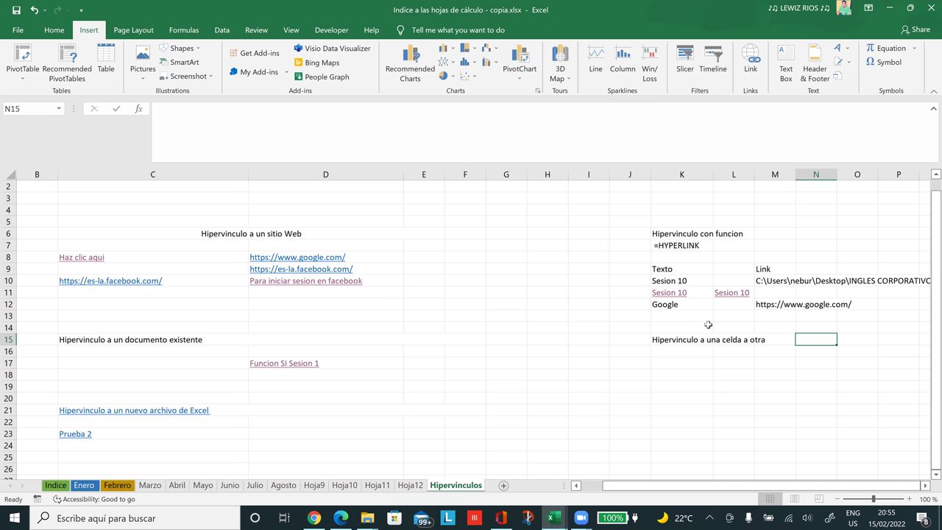
- Enter a HYPERLINK formula in cell K14 with M12 as the link location and K12 as the friendly name
left_click(708, 324)
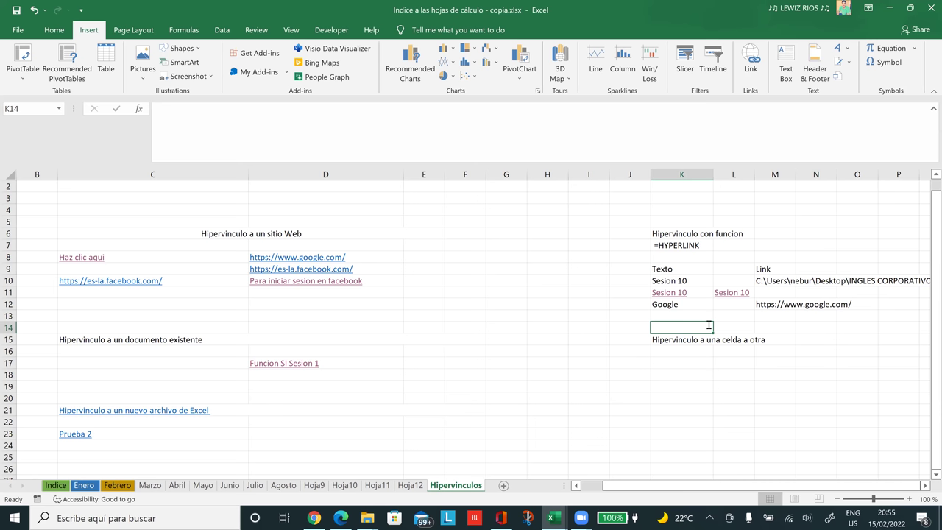
type("=HYPERLINK(")
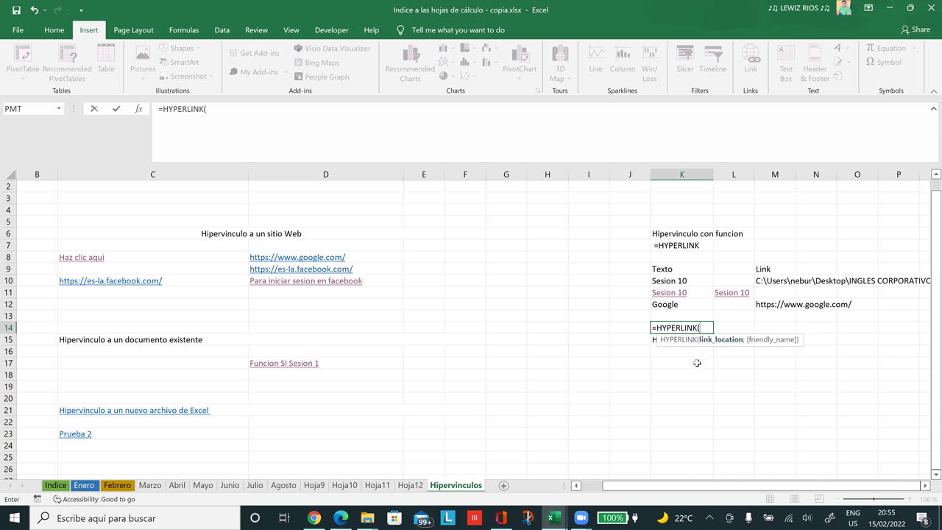
left_click(780, 304)
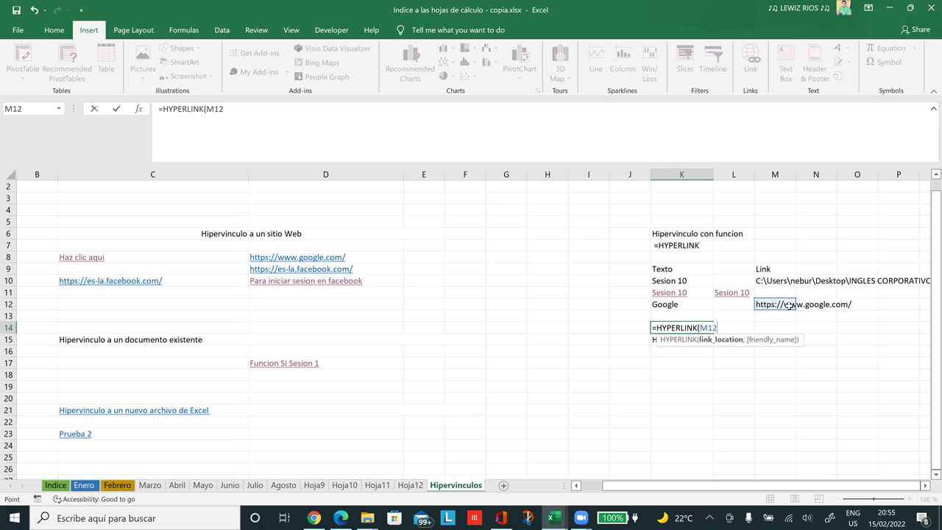
type(";")
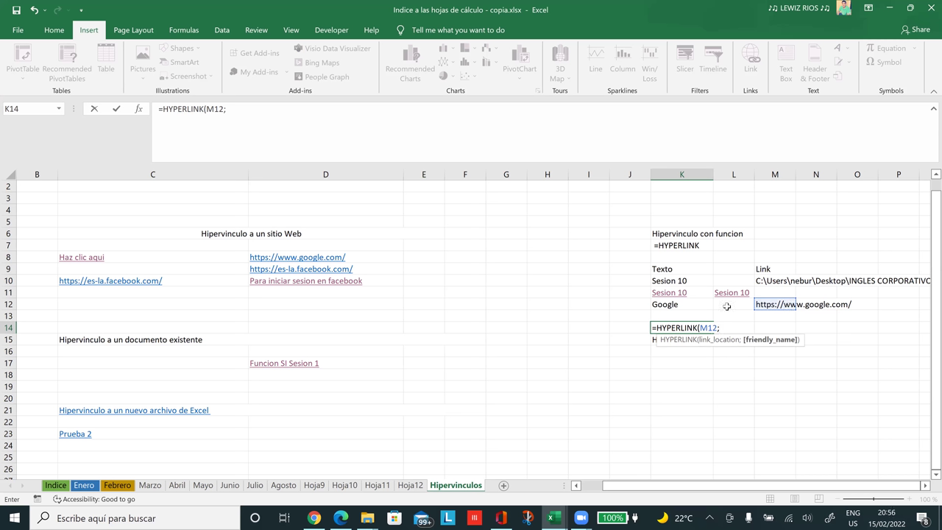
left_click(696, 306)
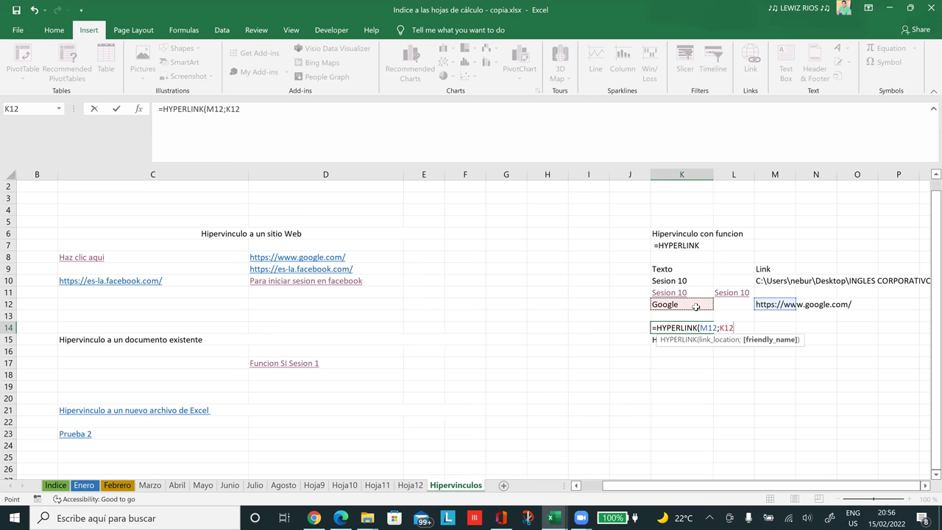
key("Return")
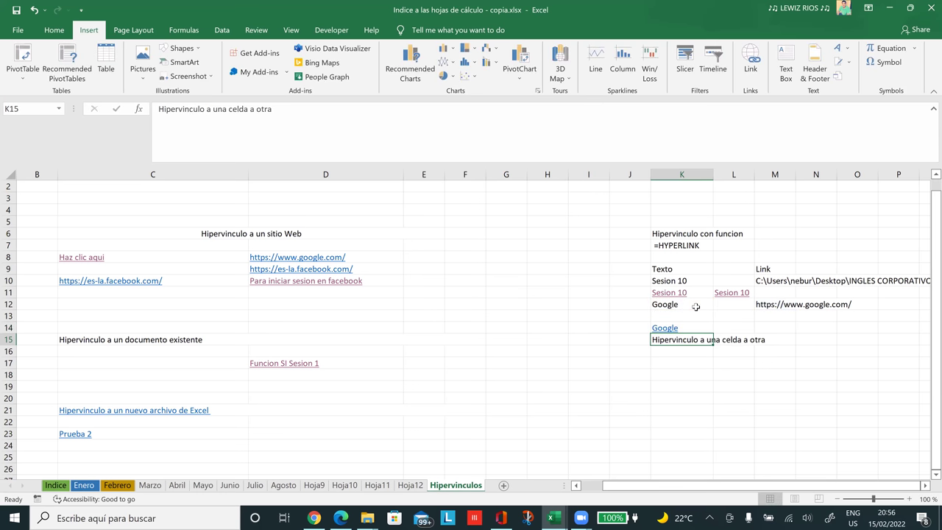
- Test the Google link in cell K14 in the browser, switch back to the index workbook in Excel and select cell K21
left_click(737, 392)
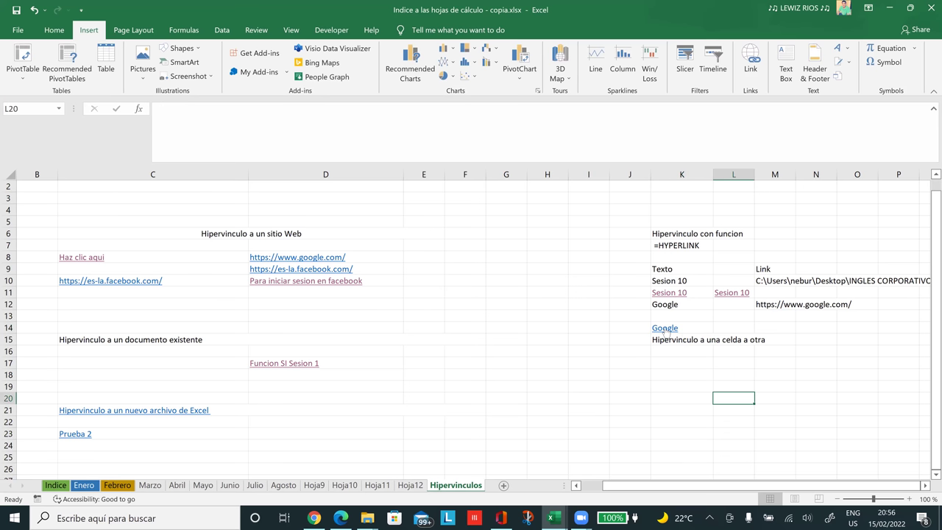
left_click(665, 329)
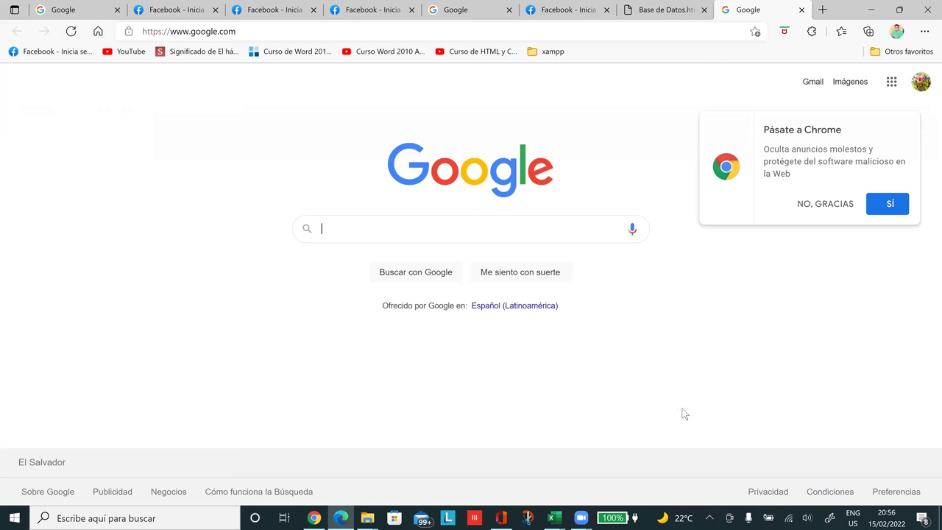
mouse_move(558, 518)
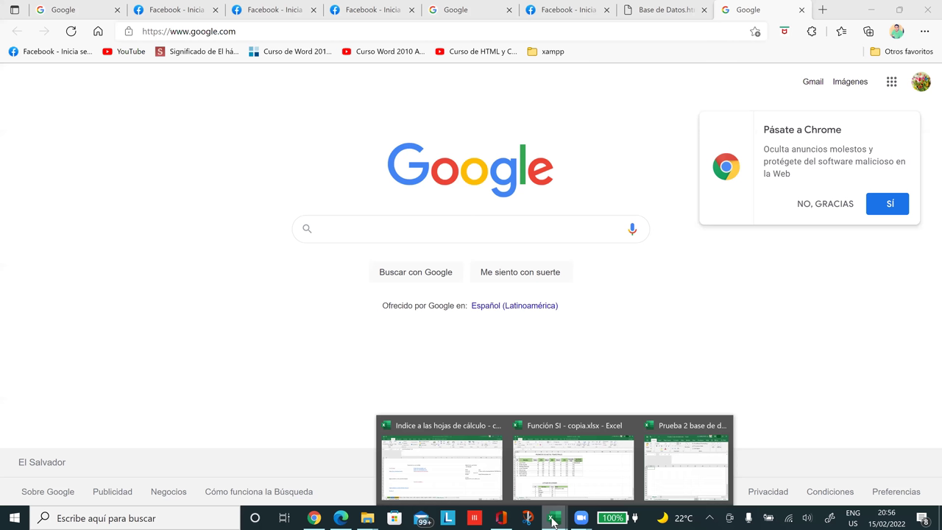
left_click(485, 468)
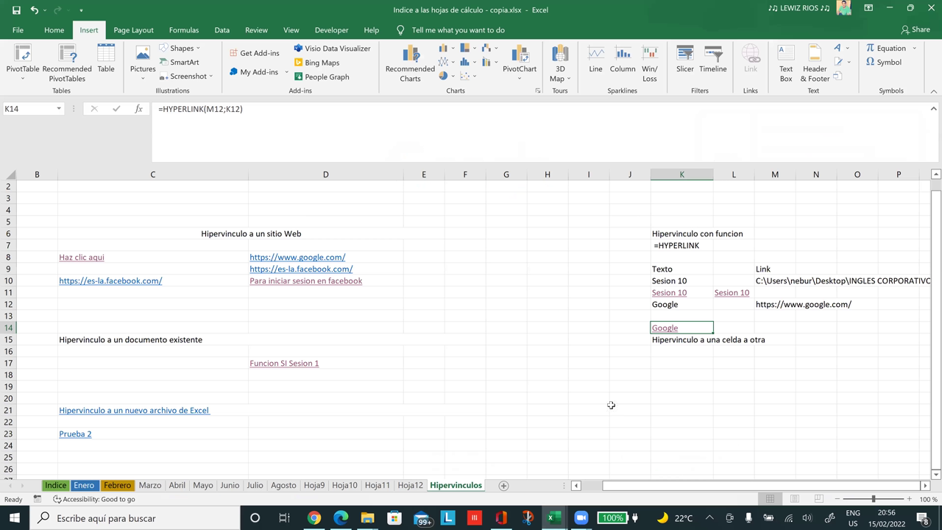
left_click(662, 408)
left_click_drag(935, 320, 545, 197)
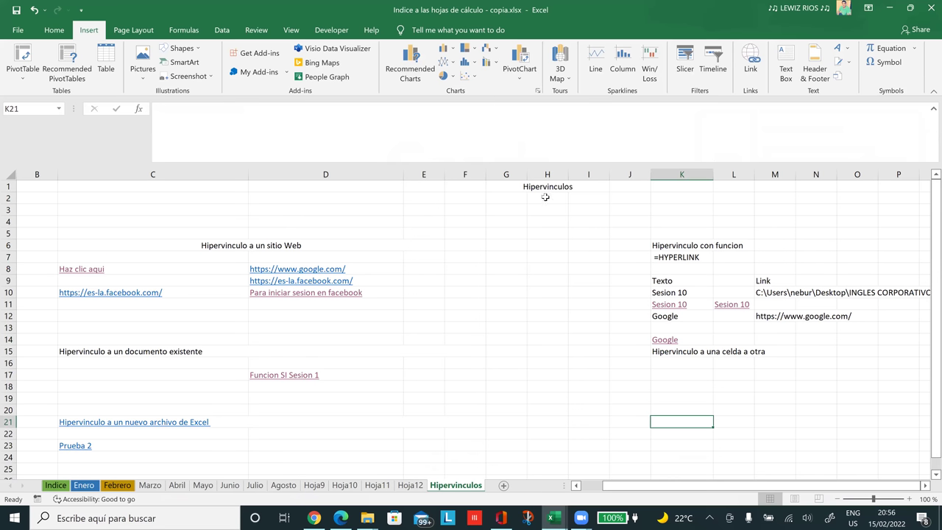
- Assign the name Hipervinculos to the merged title cell G1 on the Hipervinculos sheet
left_click(545, 197)
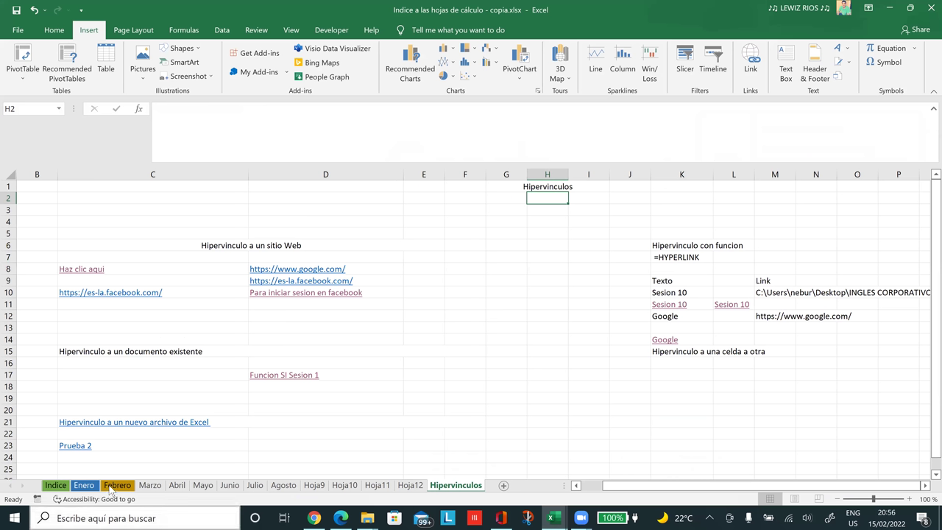
left_click(550, 188)
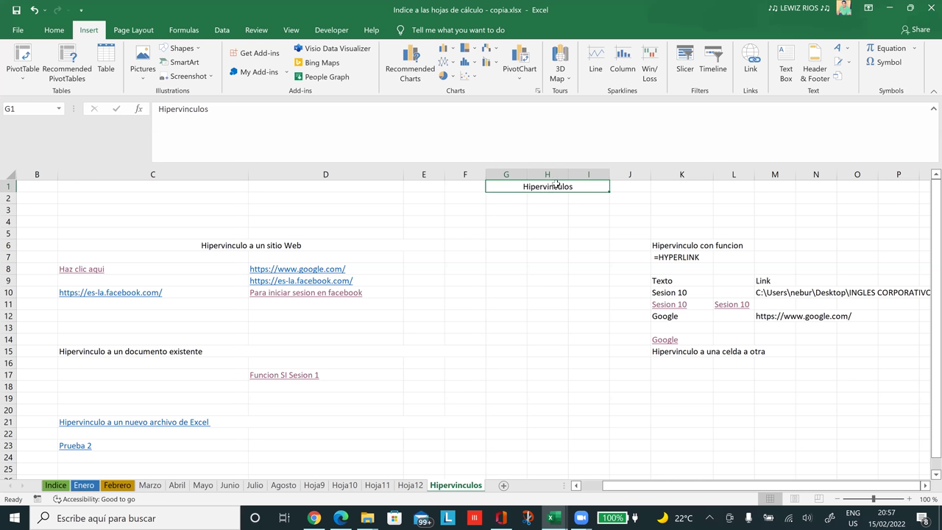
left_click(23, 108)
type("A1")
key("BackSpace")
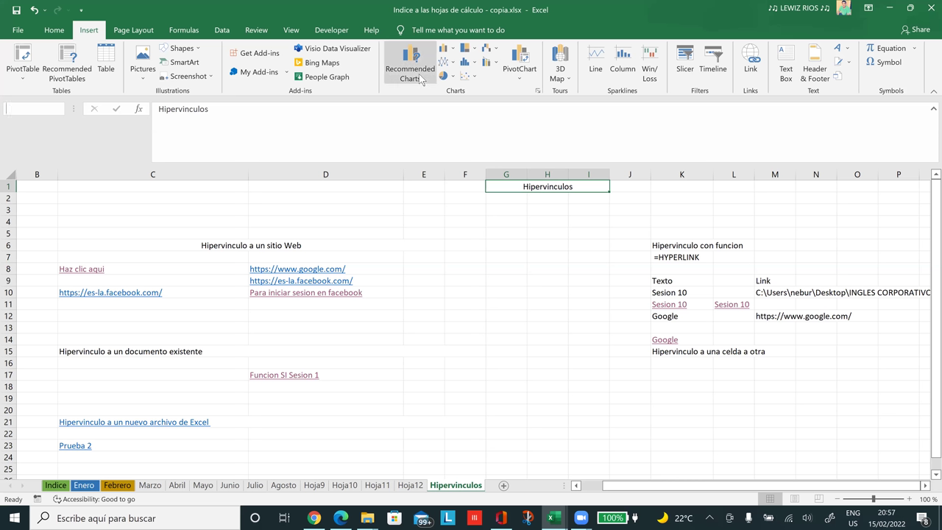
type("H")
type("iperv")
type("inculos")
key("Return")
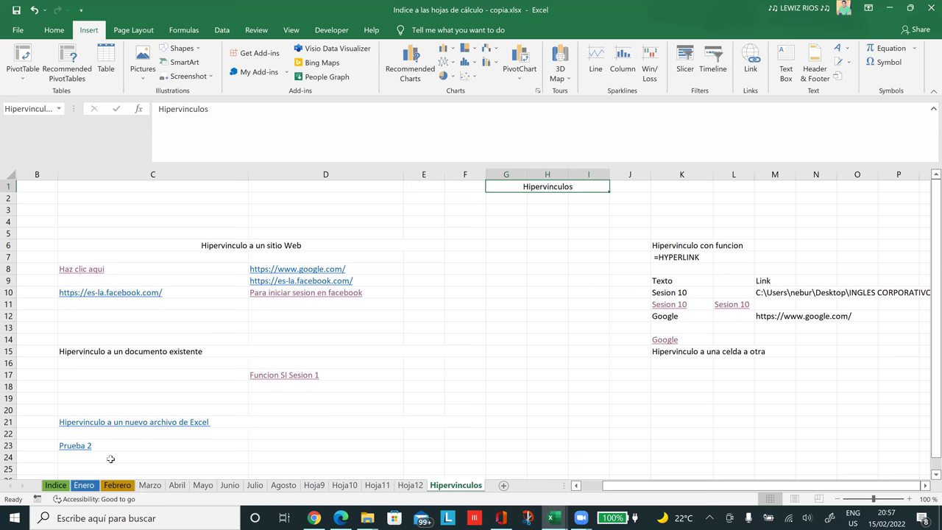
- Begin a hyperlink in cell A1 of the Febrero sheet, targeting the defined name Hipervinculos in this workbook
left_click(117, 487)
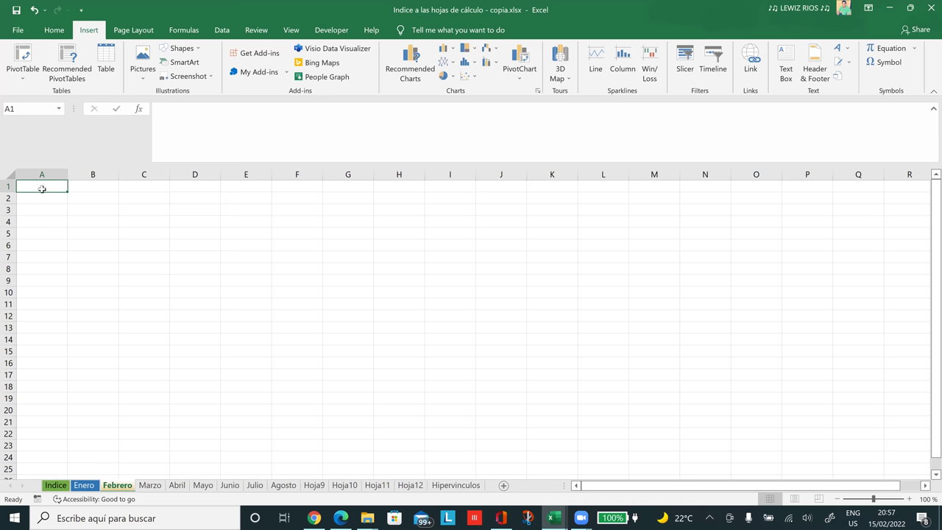
right_click(42, 189)
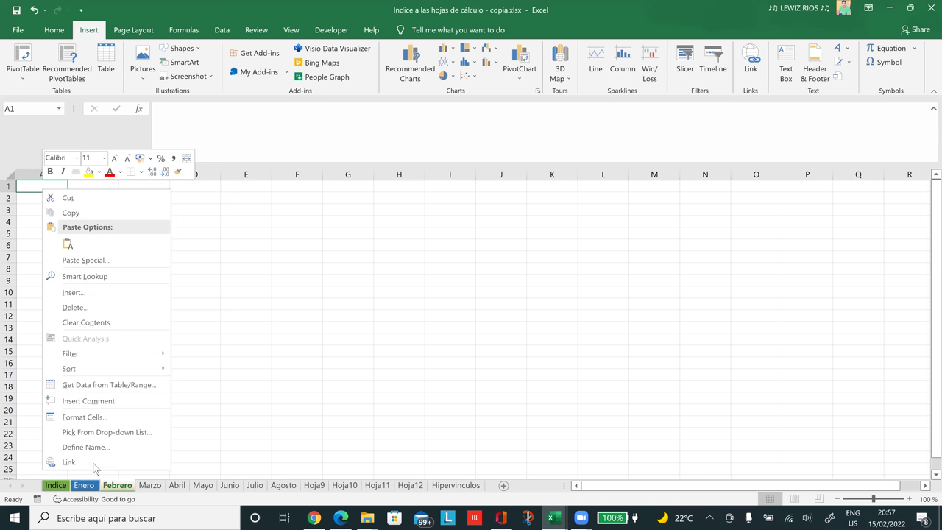
left_click(69, 462)
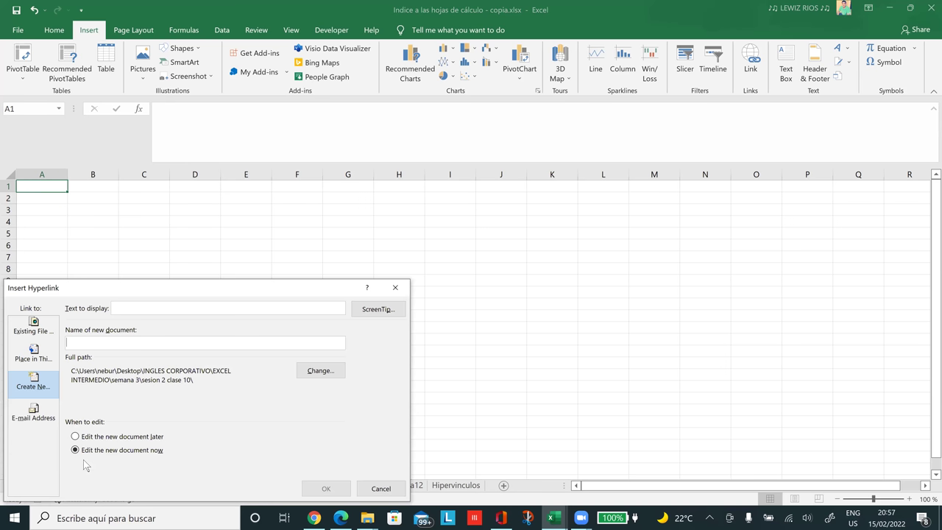
left_click(33, 353)
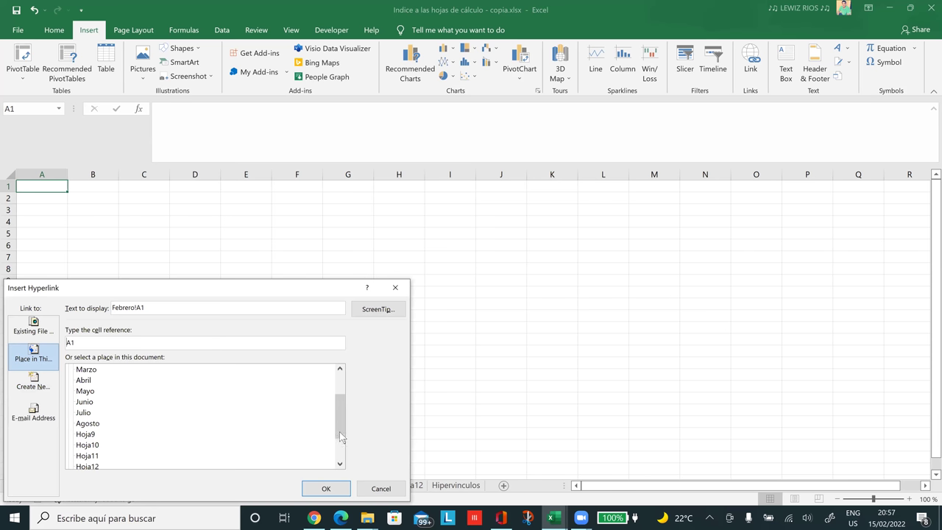
scroll(95, 452, "down", 2)
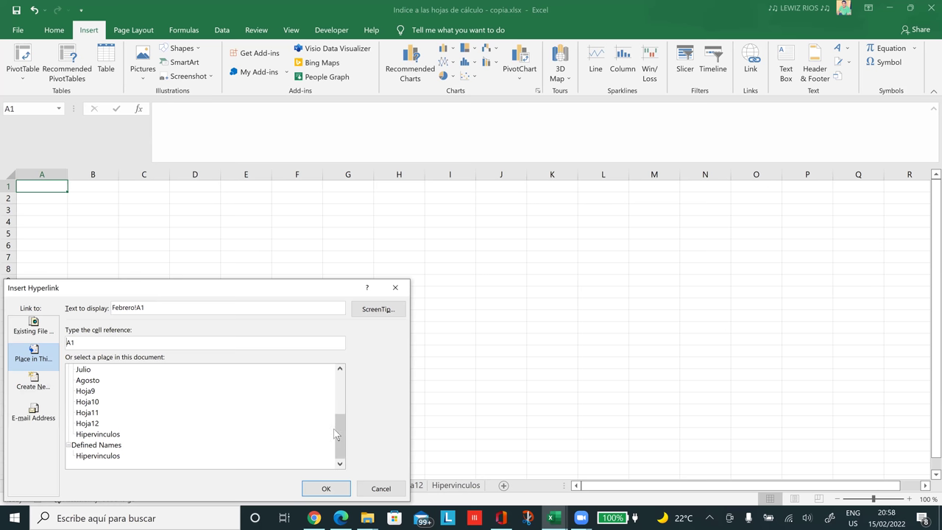
left_click_drag(341, 432, 342, 396)
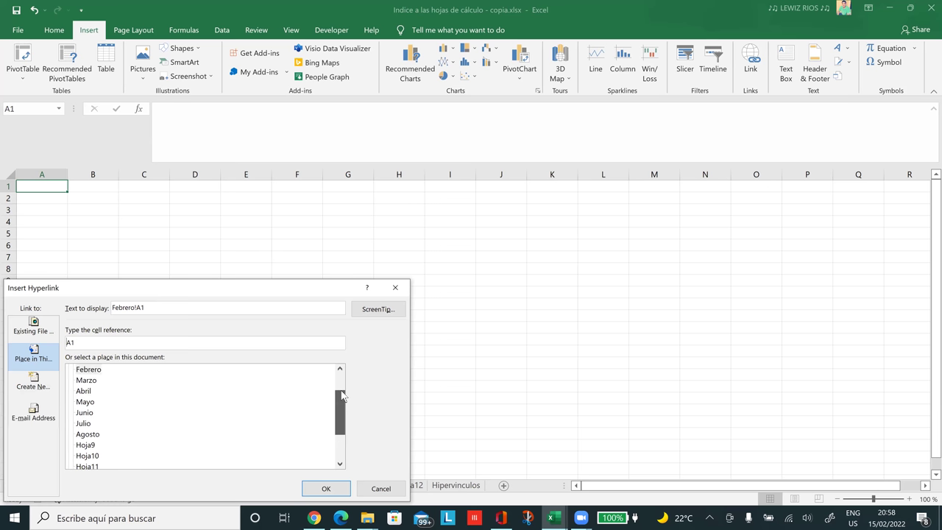
left_click(346, 441)
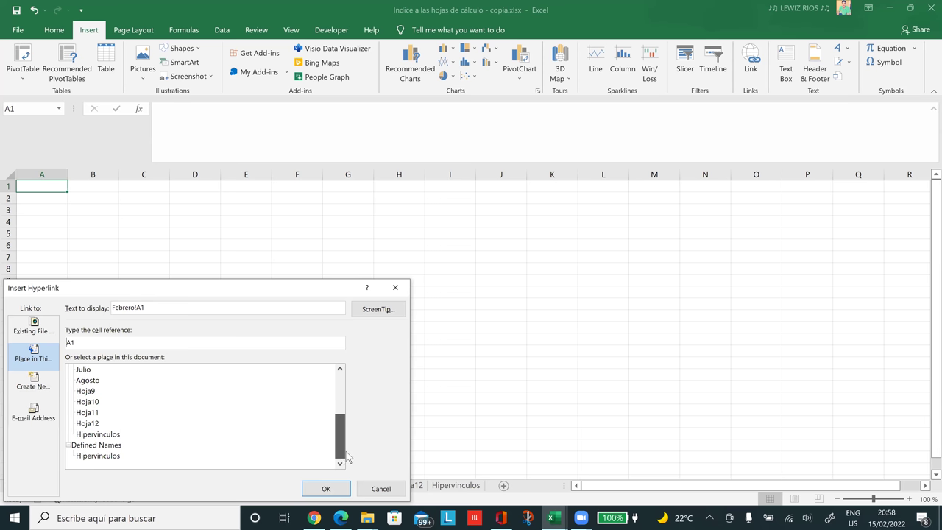
left_click(96, 457)
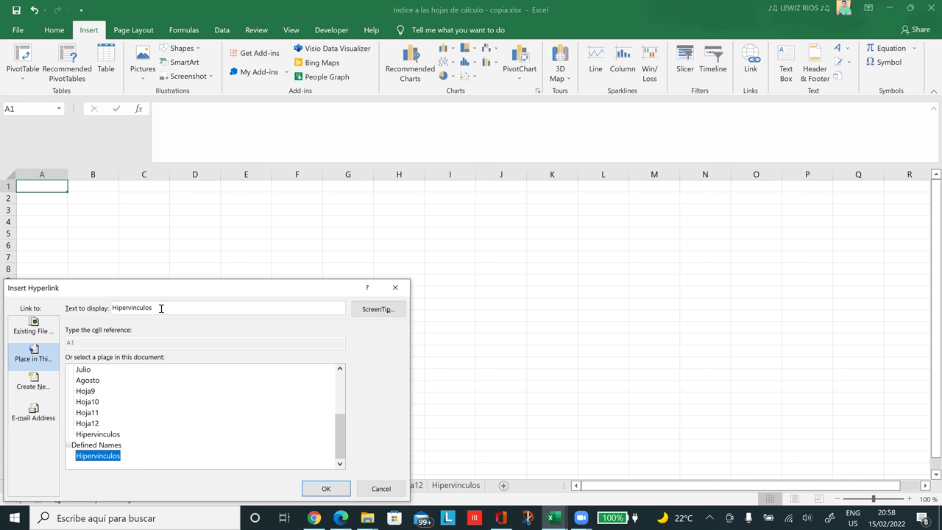
- Set the link's display text to "Hoja con tipos de Hipervinculos" and insert it
left_click(115, 309)
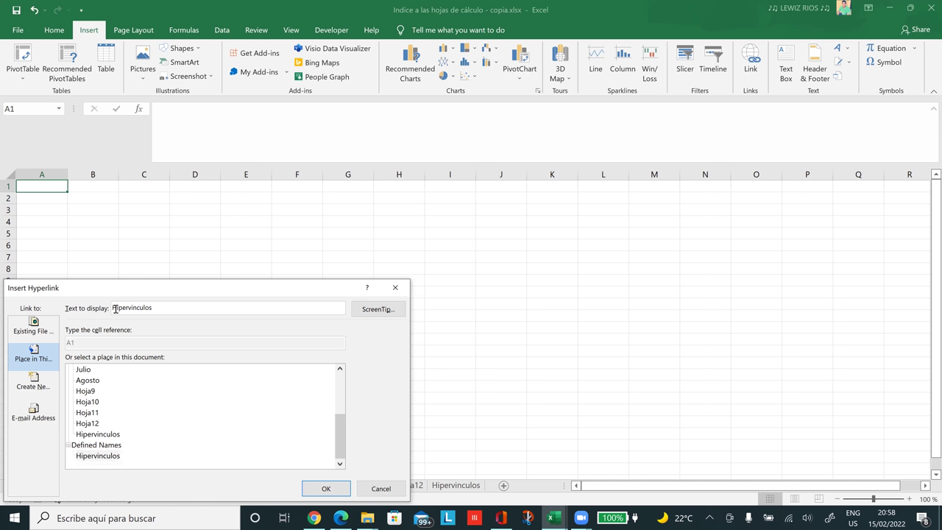
type("Hoj")
type("o")
key("BackSpace")
key("BackSpace")
type("a con tipos de")
left_click(327, 490)
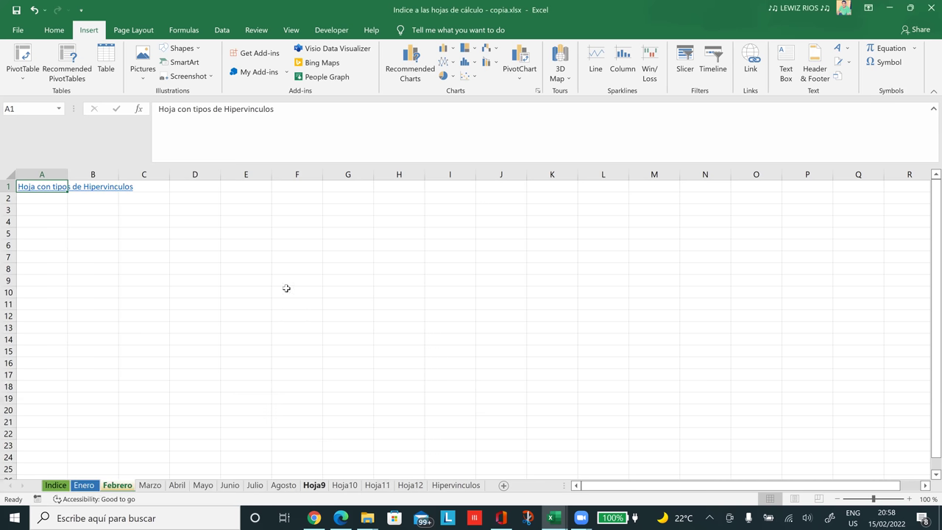
- Test the new link in cell A1 of the Febrero sheet by following it to the named cell
left_click(286, 288)
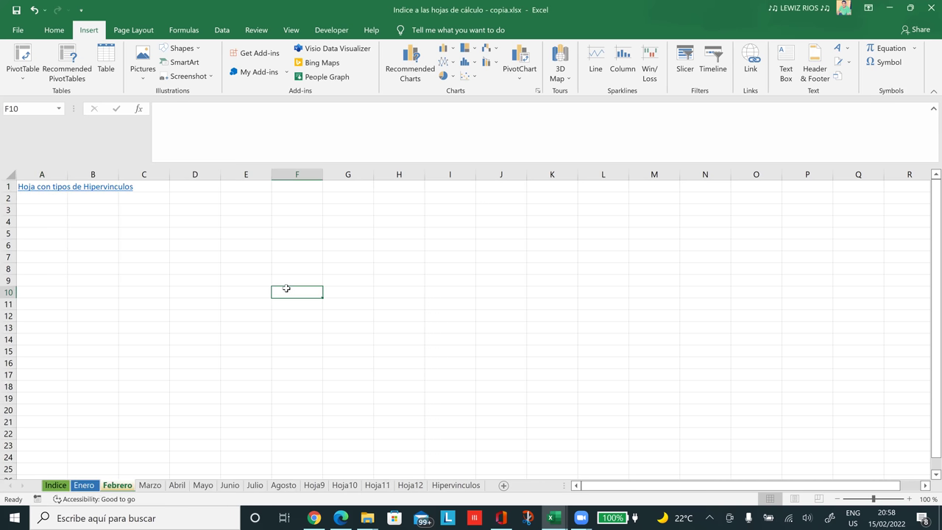
left_click(70, 213)
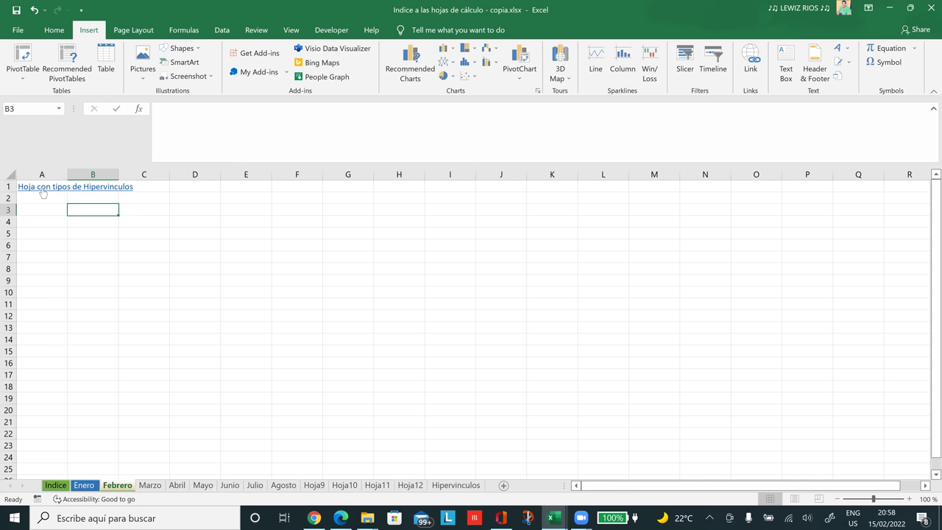
left_click(42, 188)
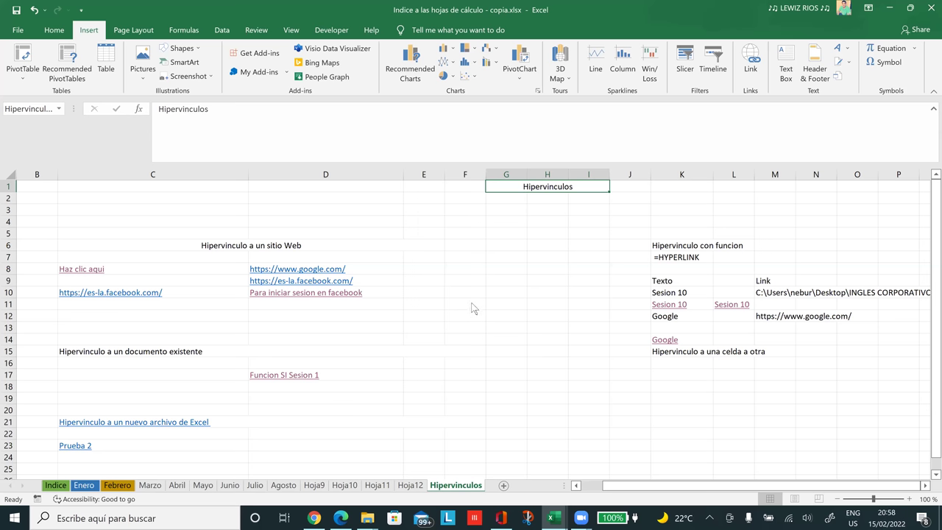
right_click(441, 308)
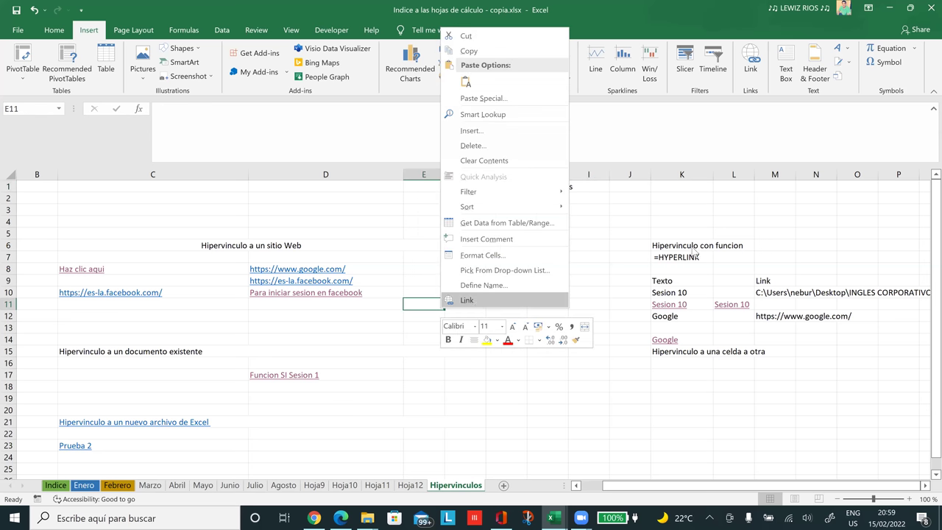
key("Escape")
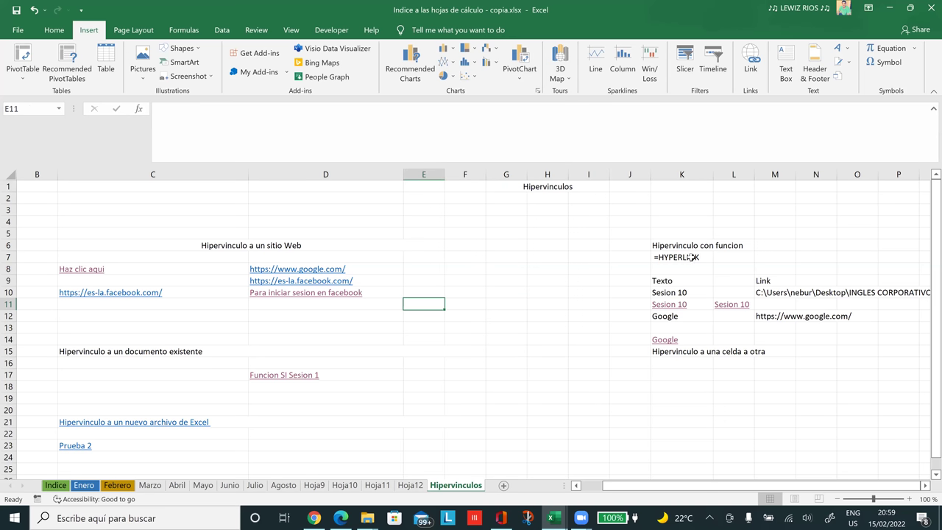
left_click(696, 384)
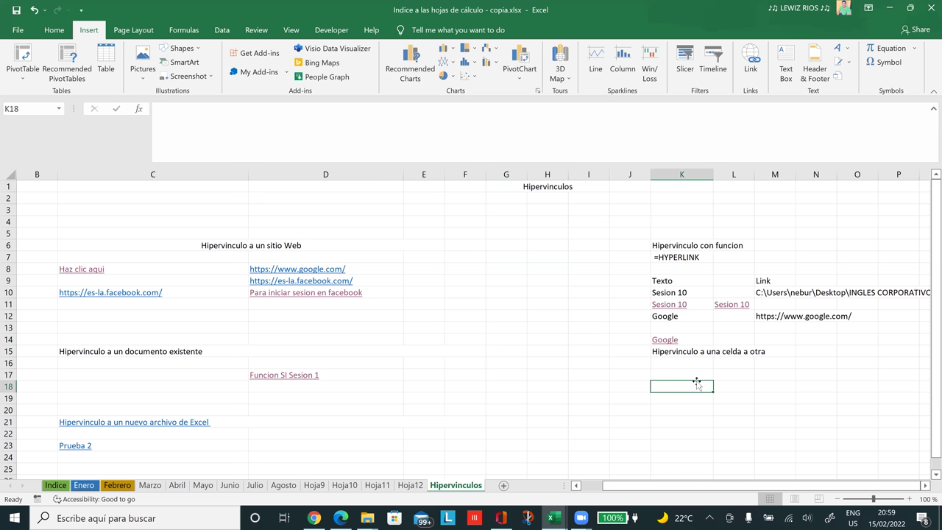
left_click(496, 350)
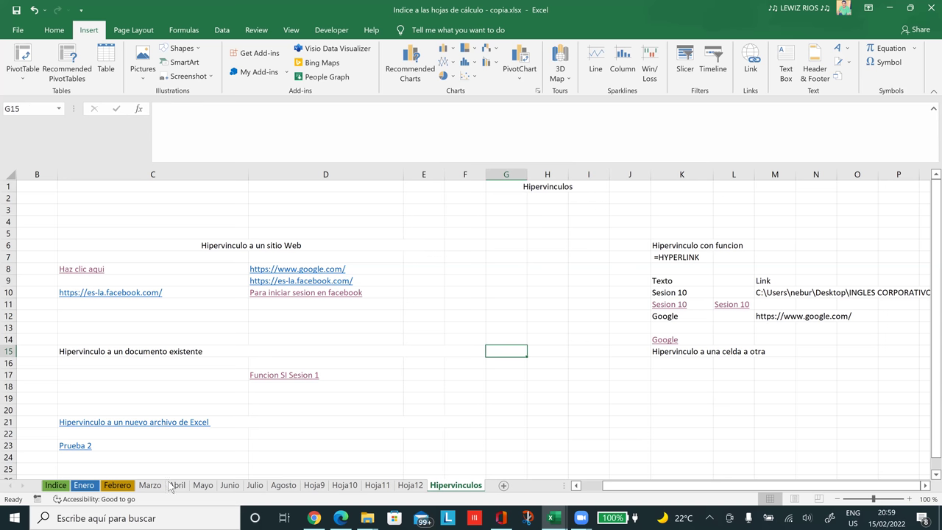
left_click(85, 485)
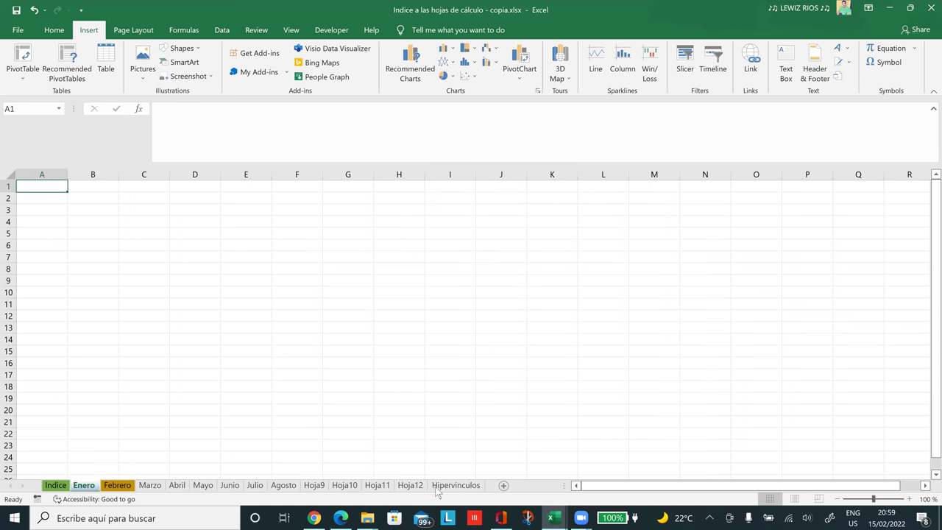
left_click(437, 487)
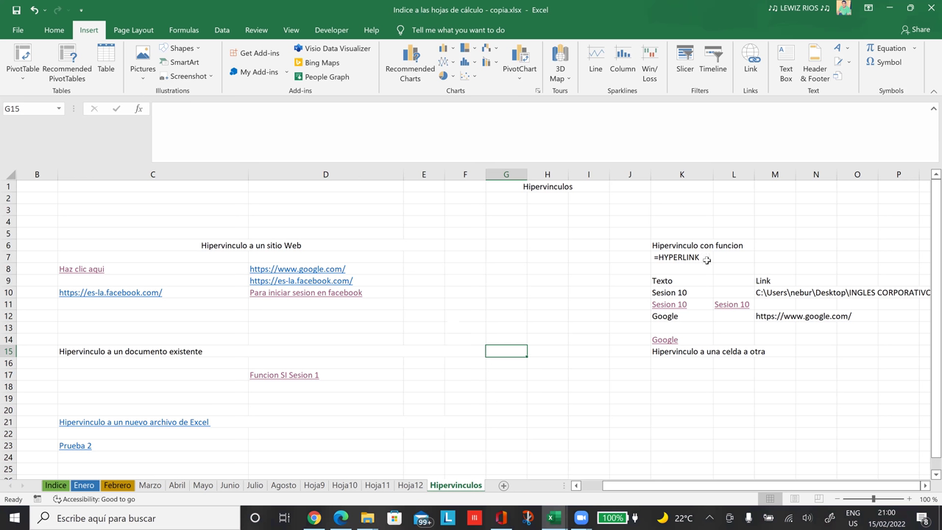
left_click(570, 257)
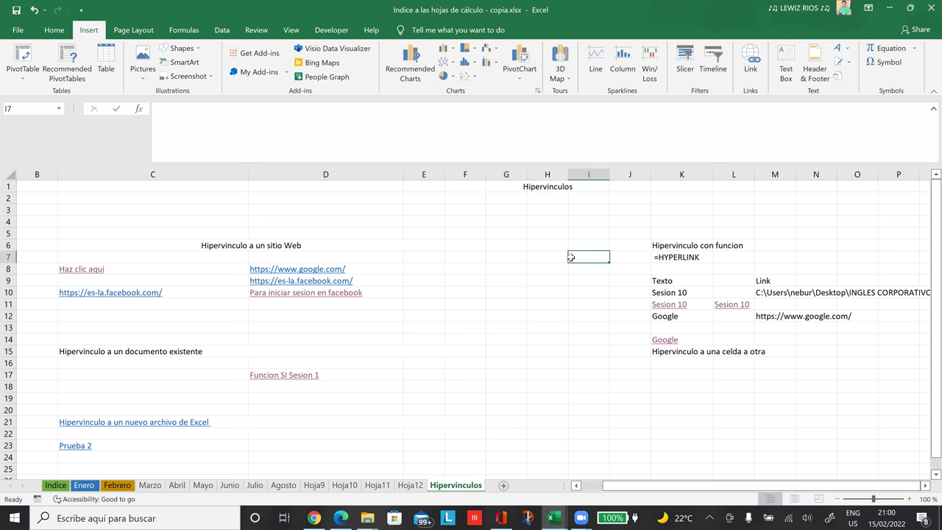